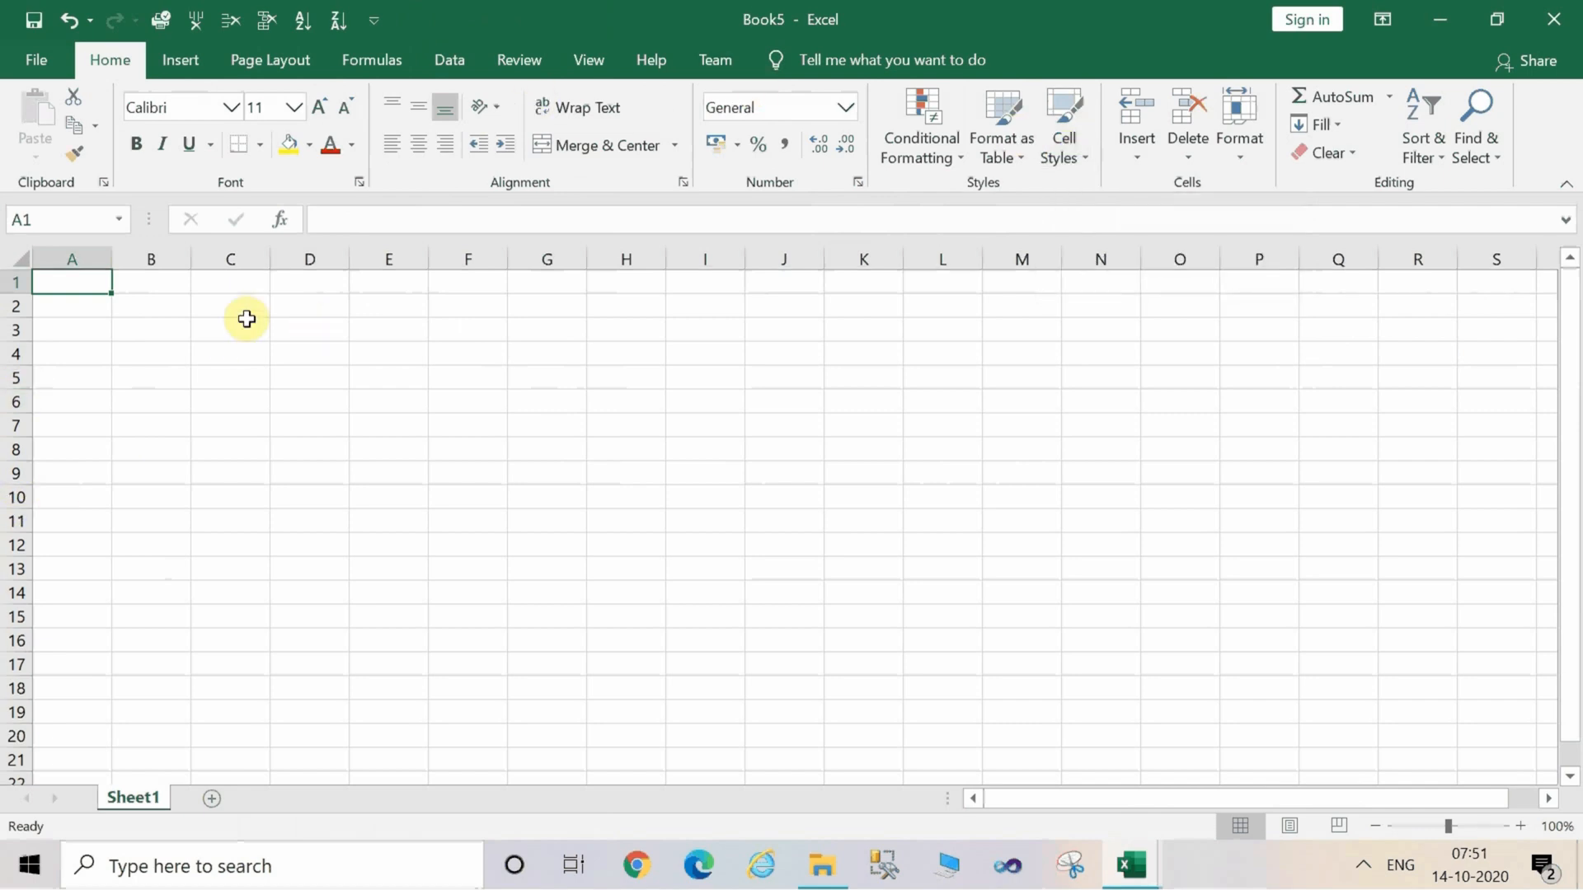
# Enter the text COMPUTER EXPERTS IT IS BETTER THAN THE BEST in cell C2.
pyautogui.click(223, 309)
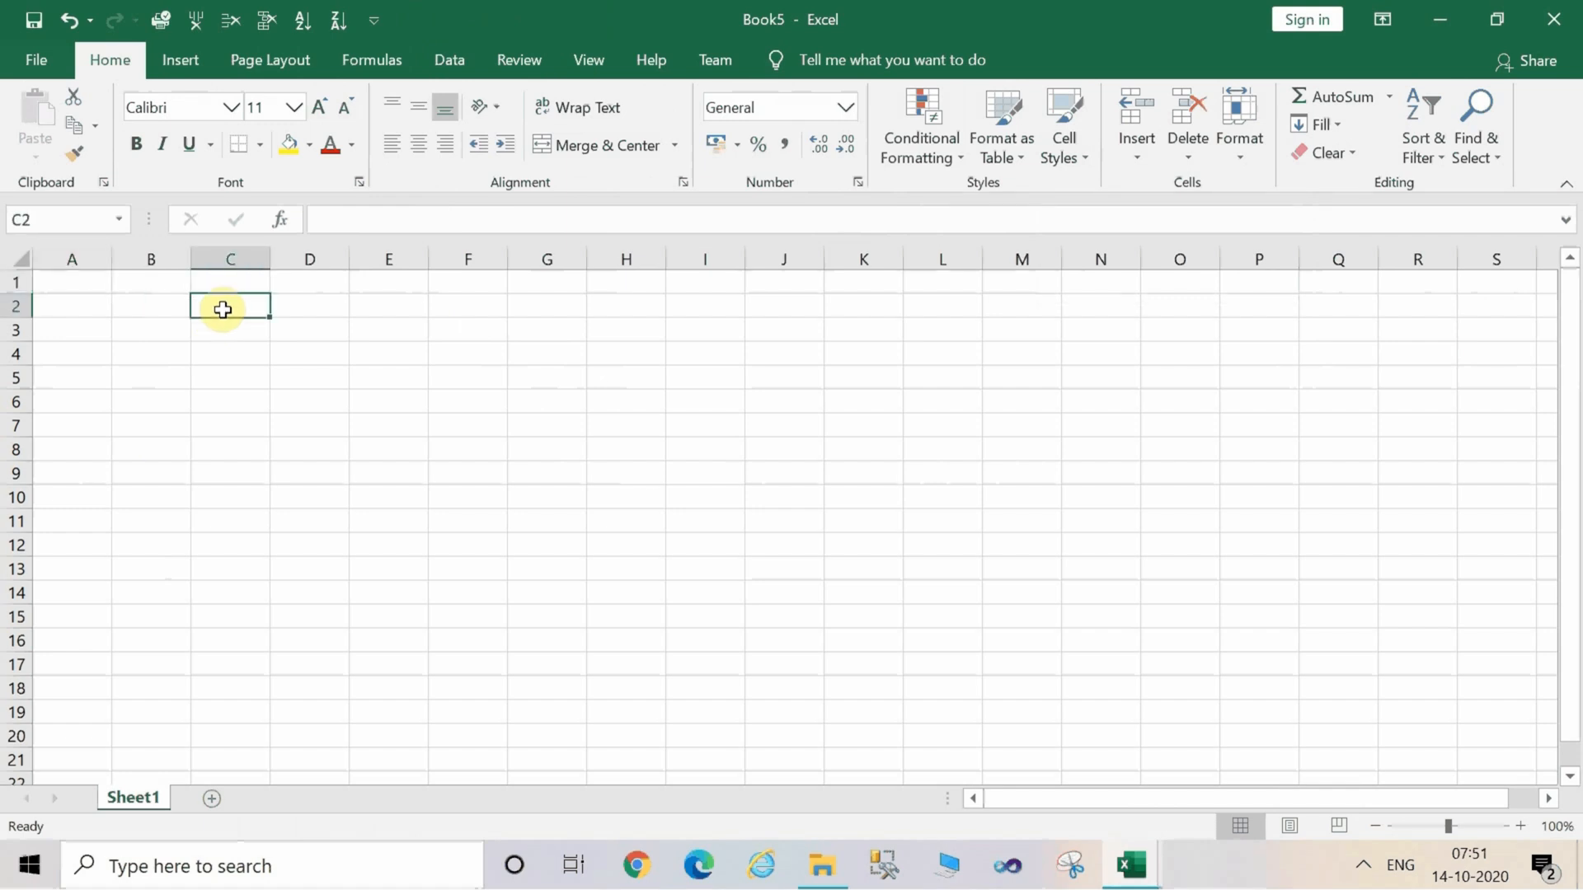
pyautogui.write('COMPUTER X')
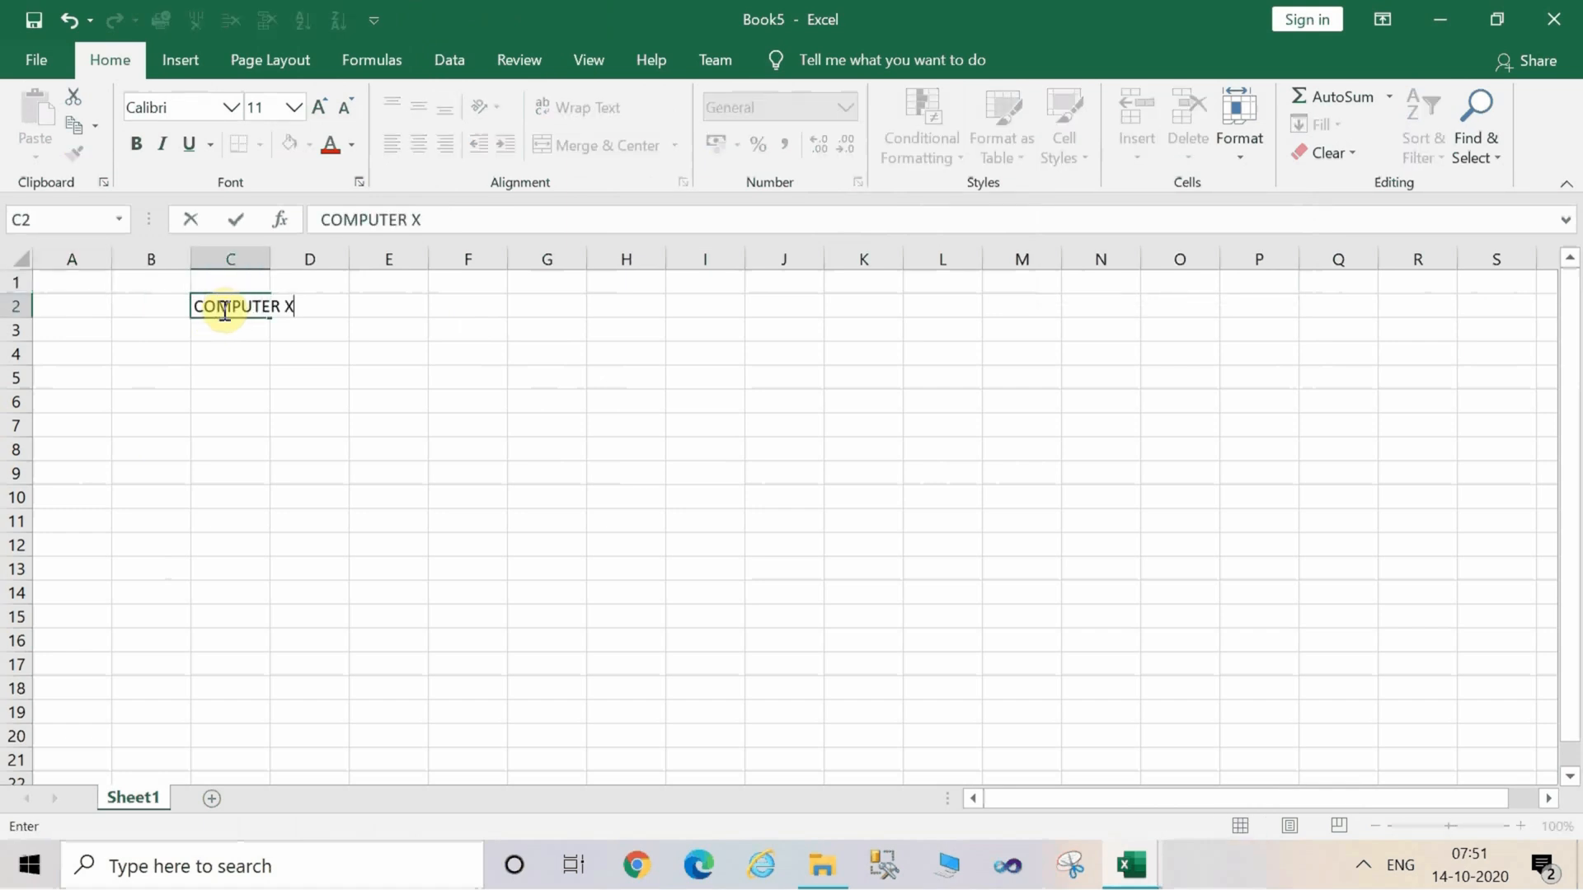
pyautogui.press('Num_Lock')
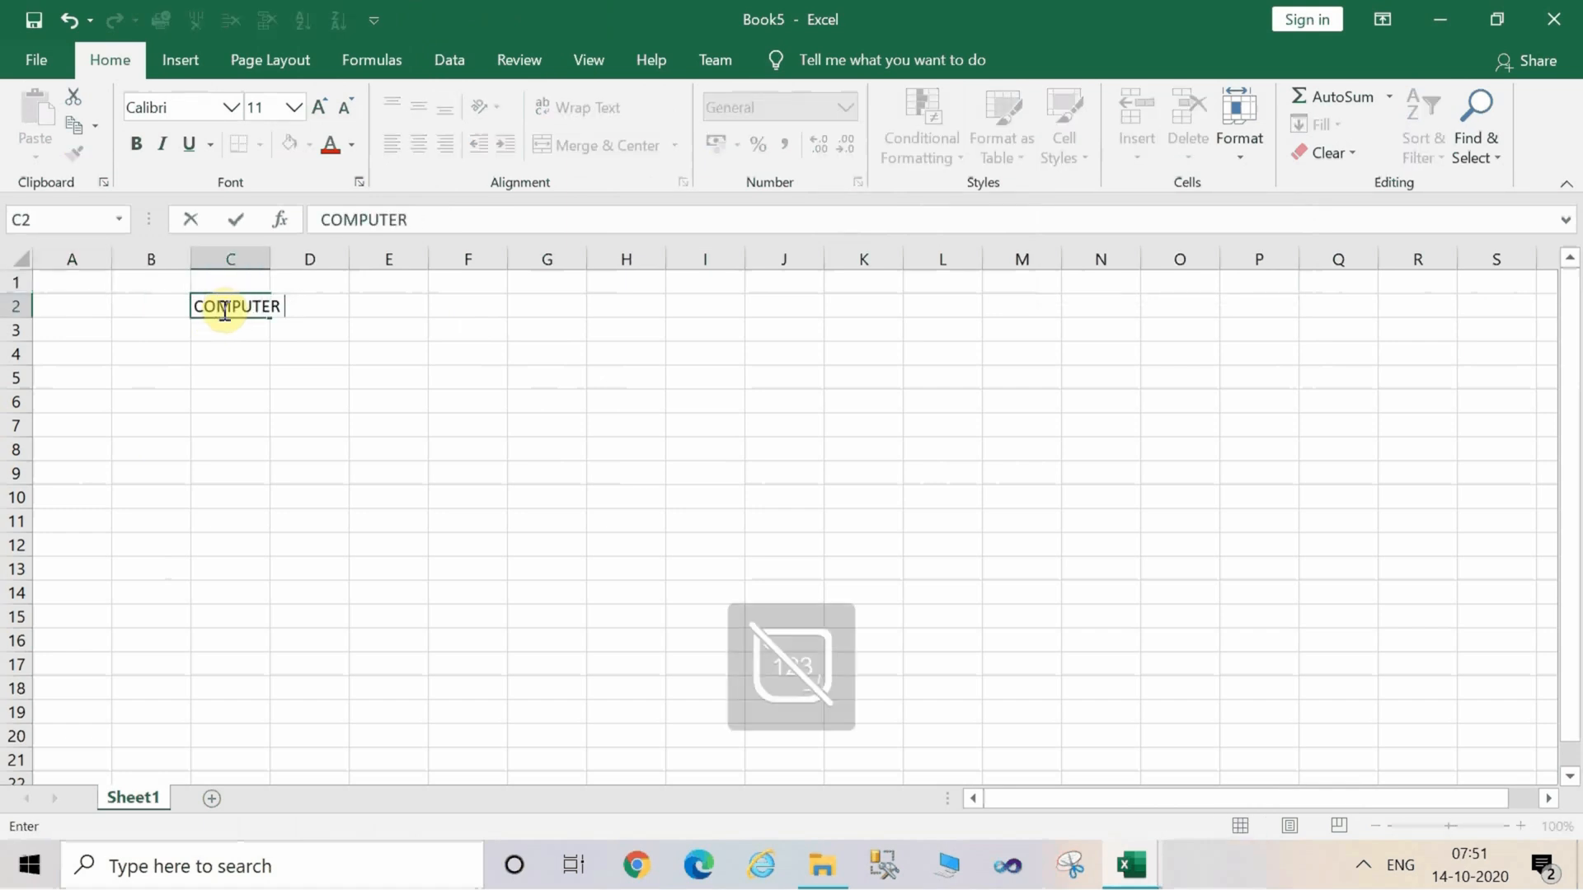
pyautogui.write('EXPERTS')
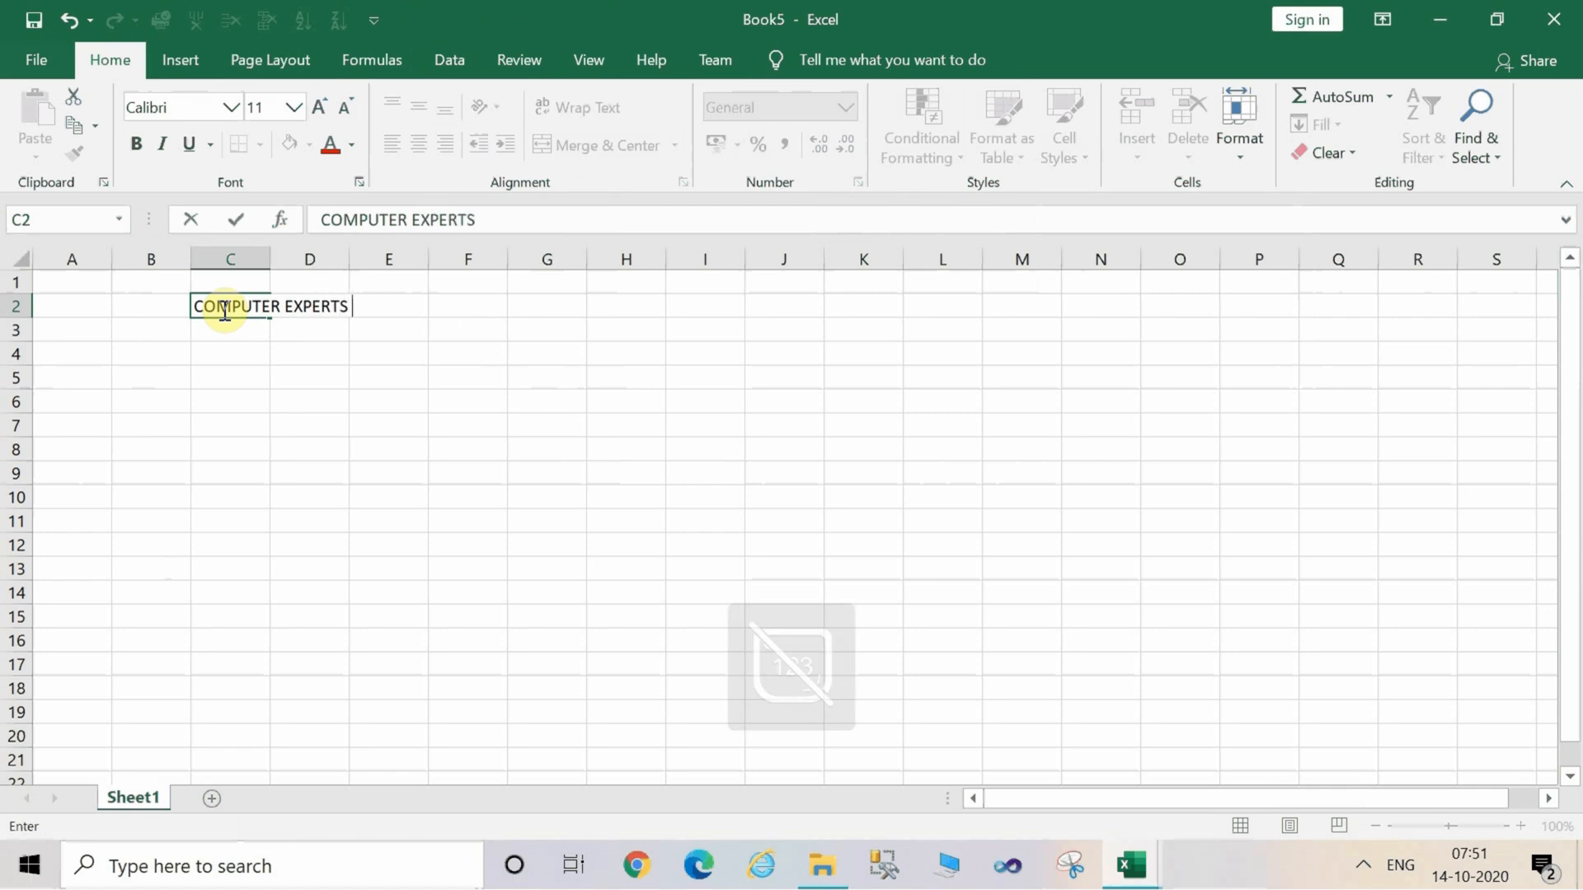
pyautogui.write(' TH')
pyautogui.press('BackSpace')
pyautogui.press('BackSpace')
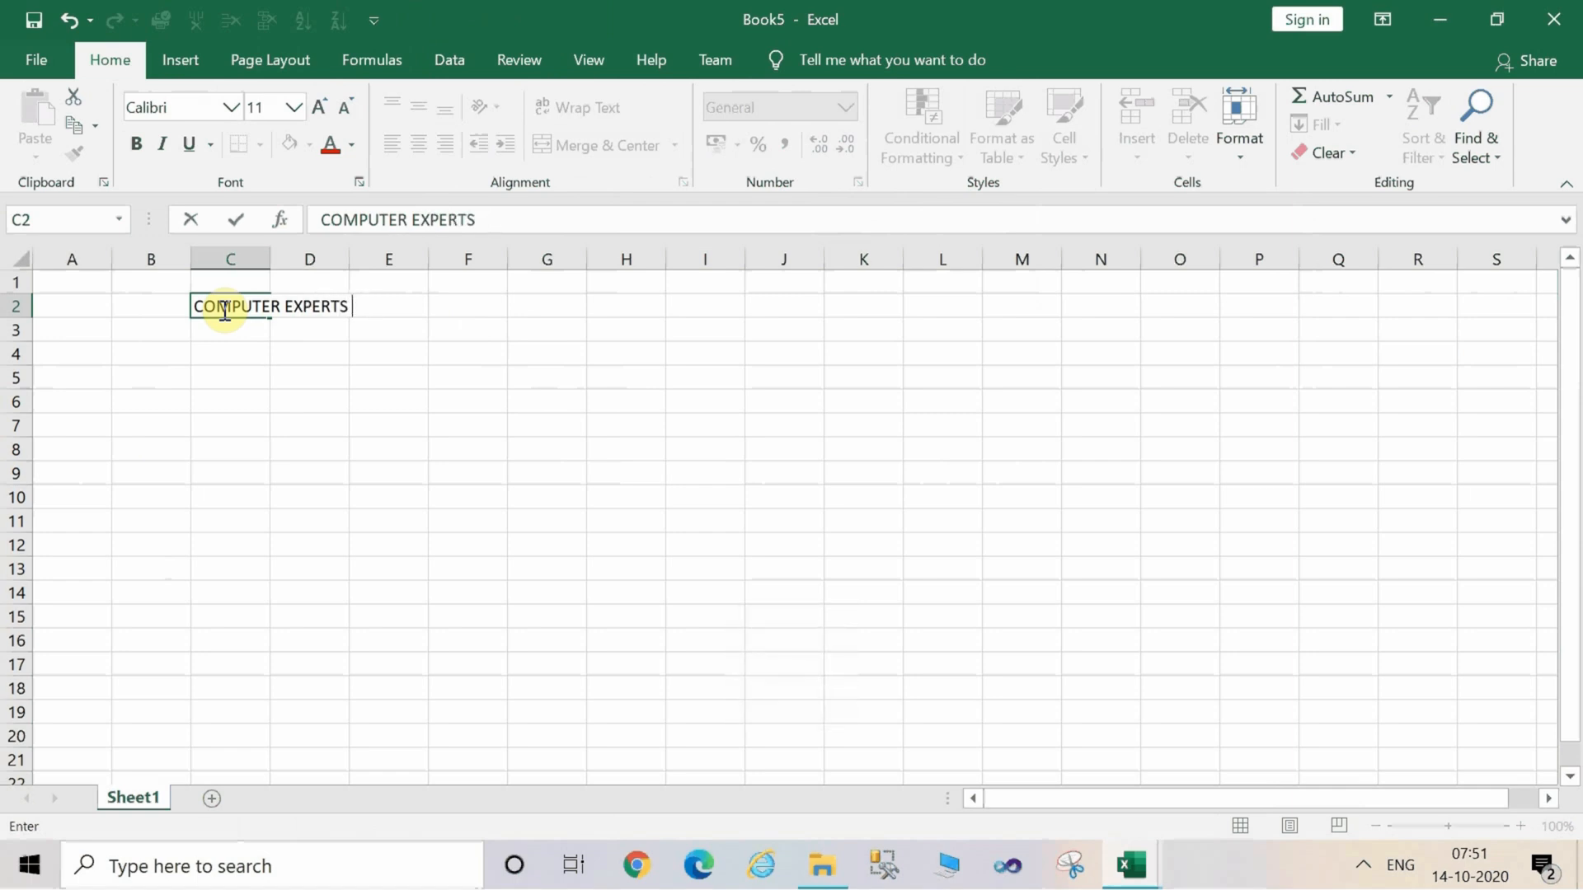
pyautogui.write('IT IS BETTER THAN ')
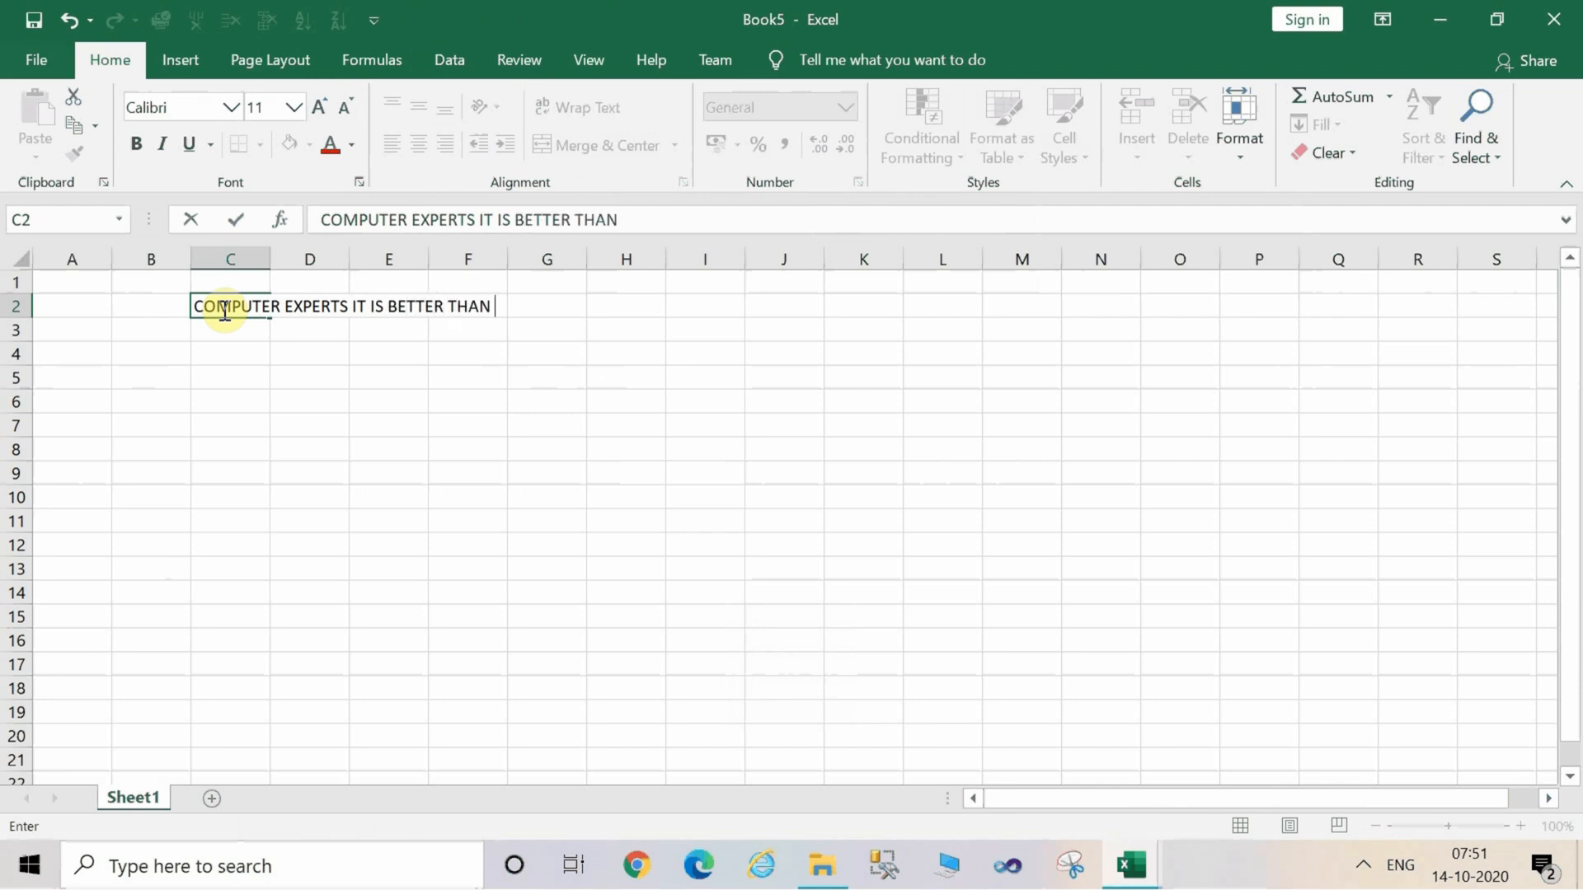
pyautogui.write('THE BEST')
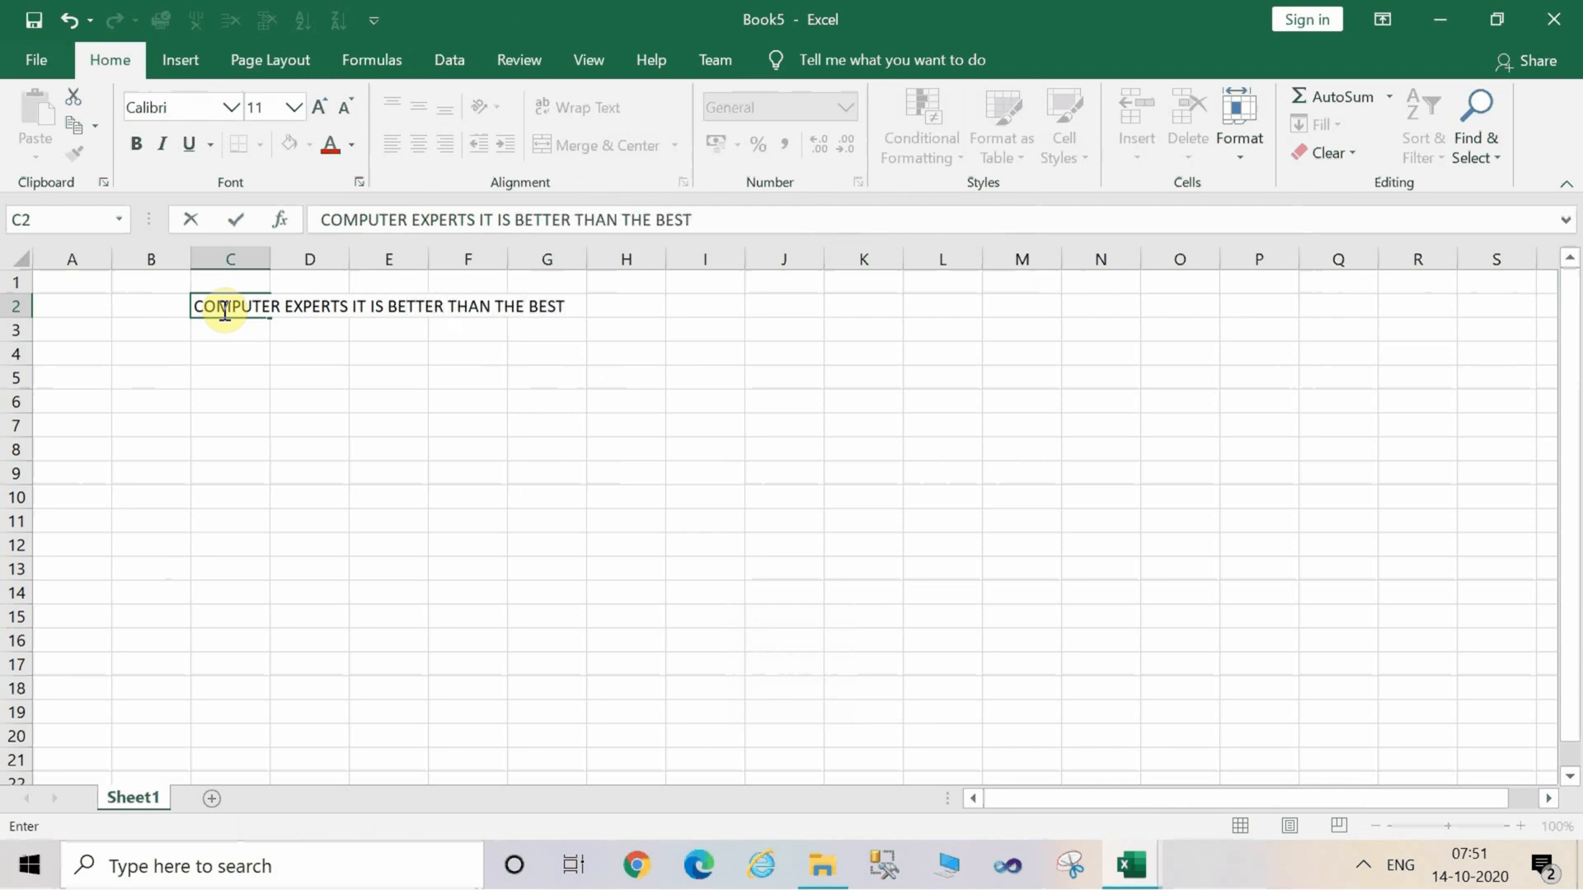
pyautogui.click(247, 363)
# Select cells C2 through M2 and set their font size to 35.
pyautogui.click(206, 306)
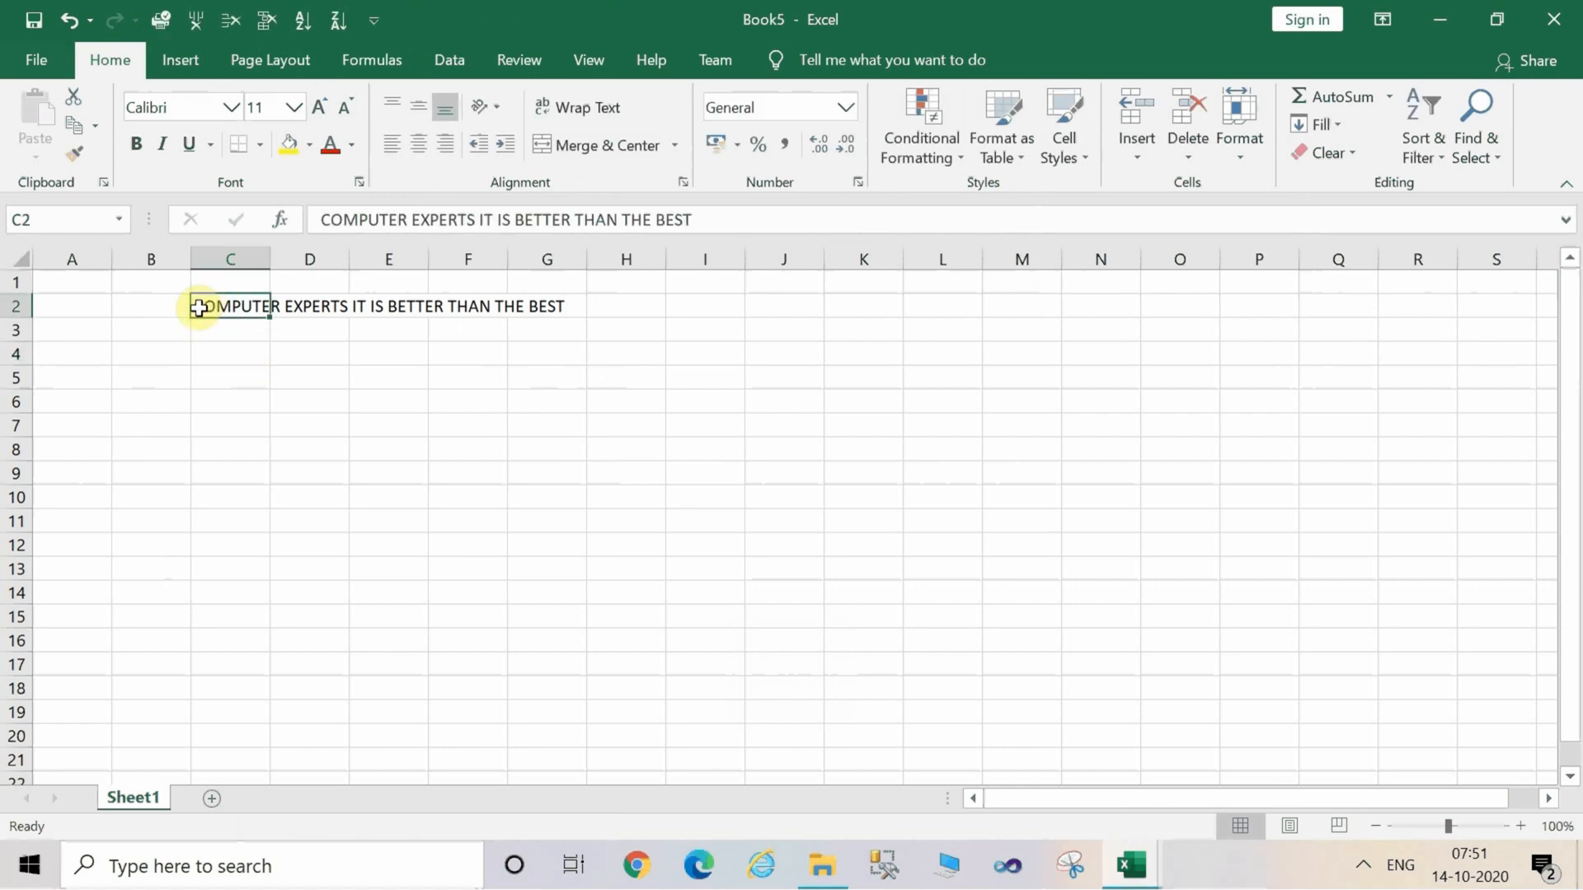
pyautogui.hotkey('shift', 'Right')
pyautogui.hotkey('shift', 'Right')
pyautogui.hotkey('shift', 'Right')
pyautogui.hotkey('shift', 'Right')
pyautogui.hotkey('shift', 'Right')
pyautogui.hotkey('shift', 'Right')
pyautogui.hotkey('shift', 'Right')
pyautogui.hotkey('shift', 'Right')
pyautogui.hotkey('shift', 'Right')
pyautogui.hotkey('shift', 'Right')
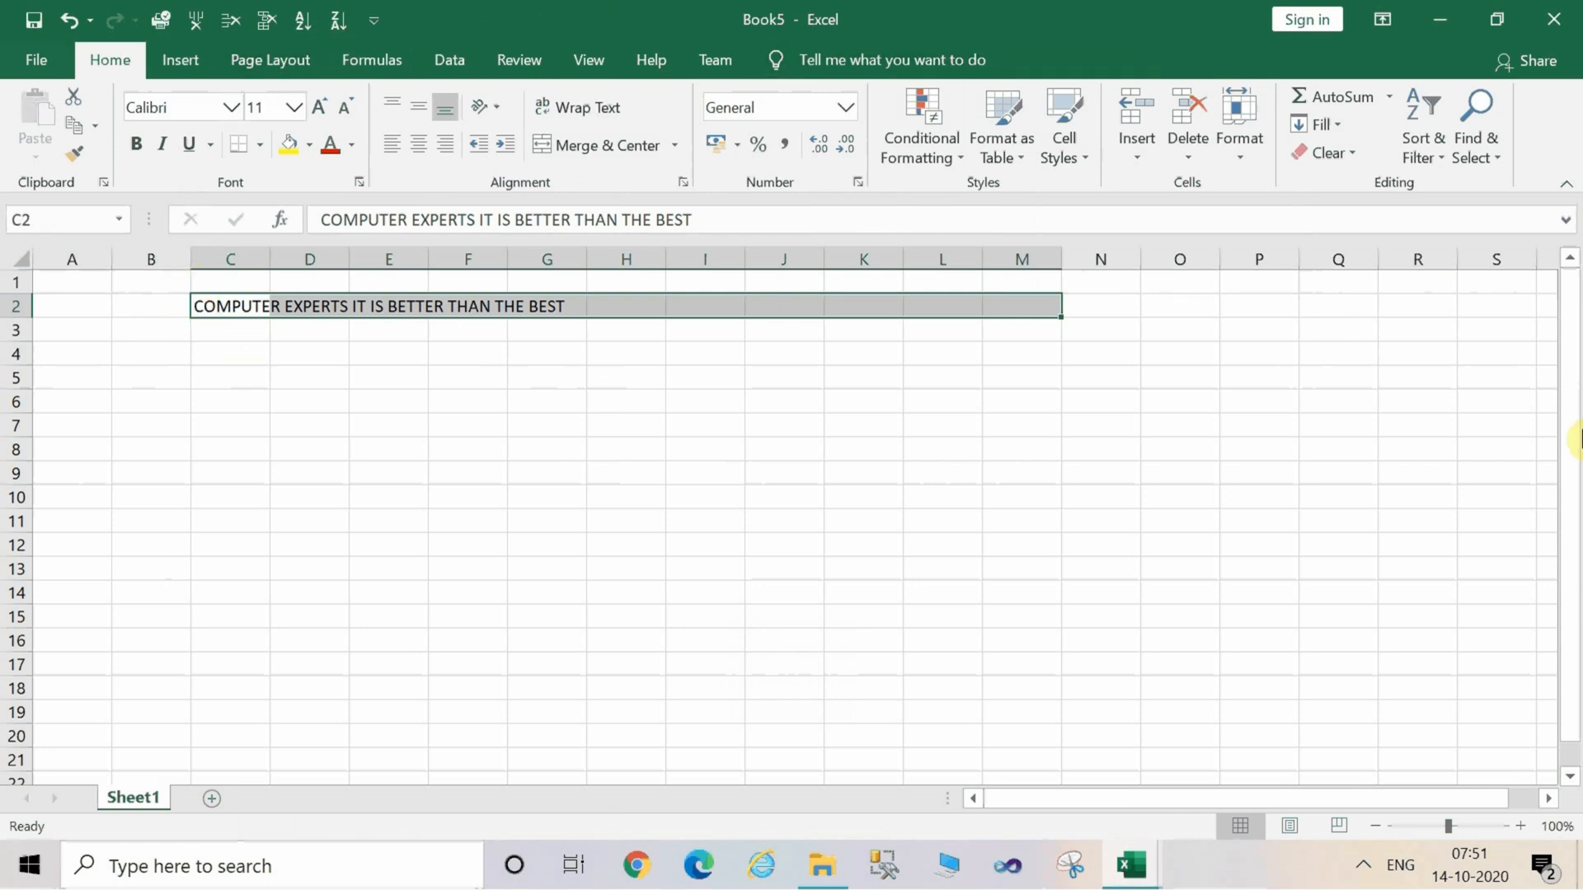
pyautogui.press('alt')
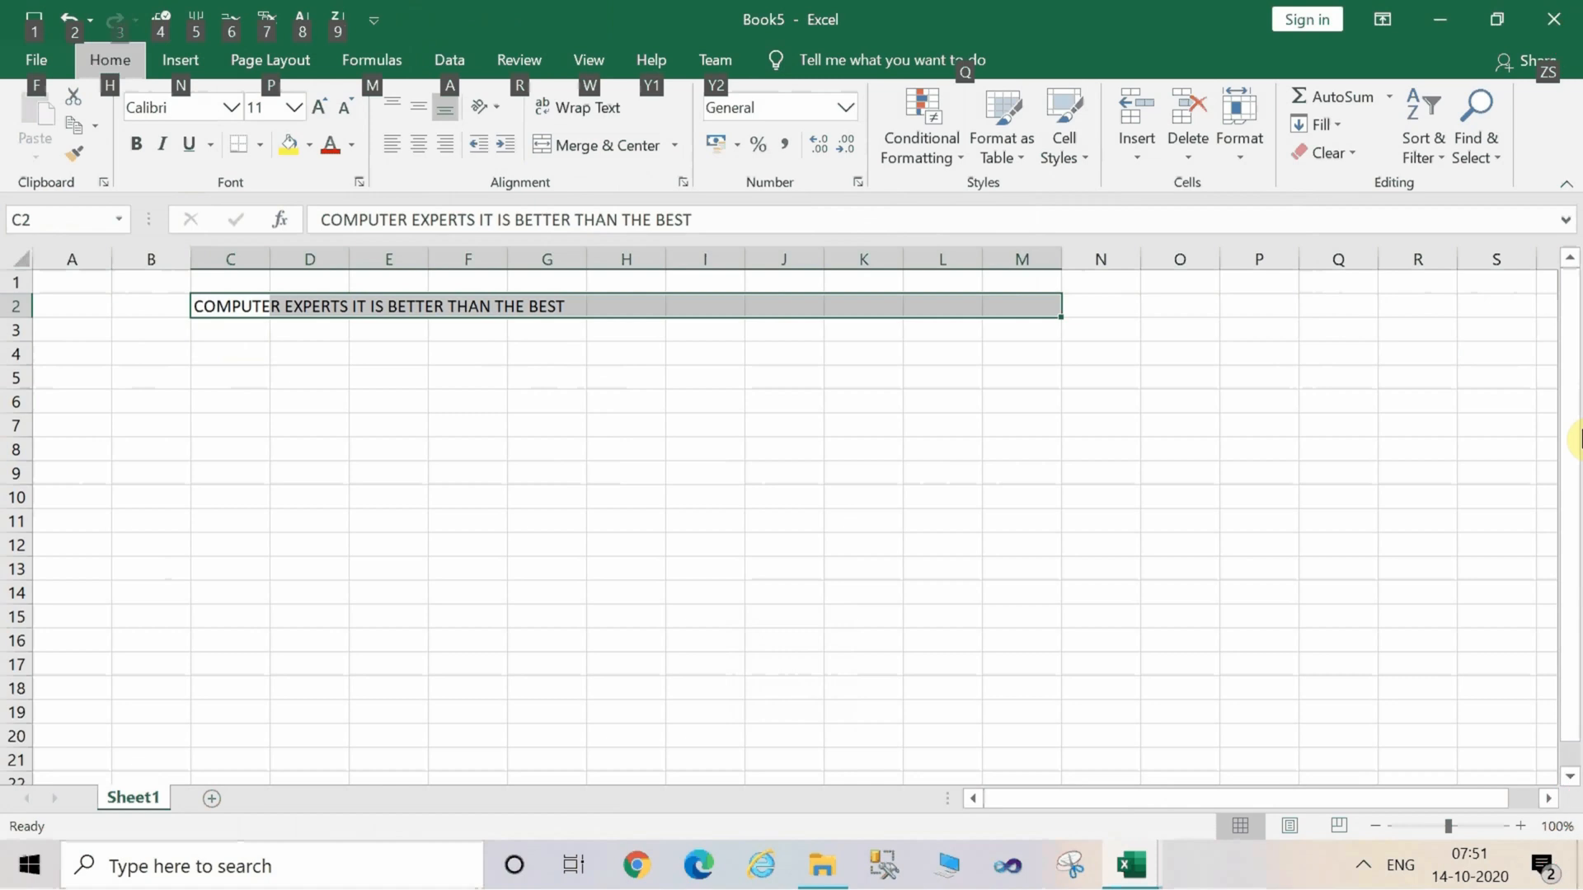
pyautogui.press('h')
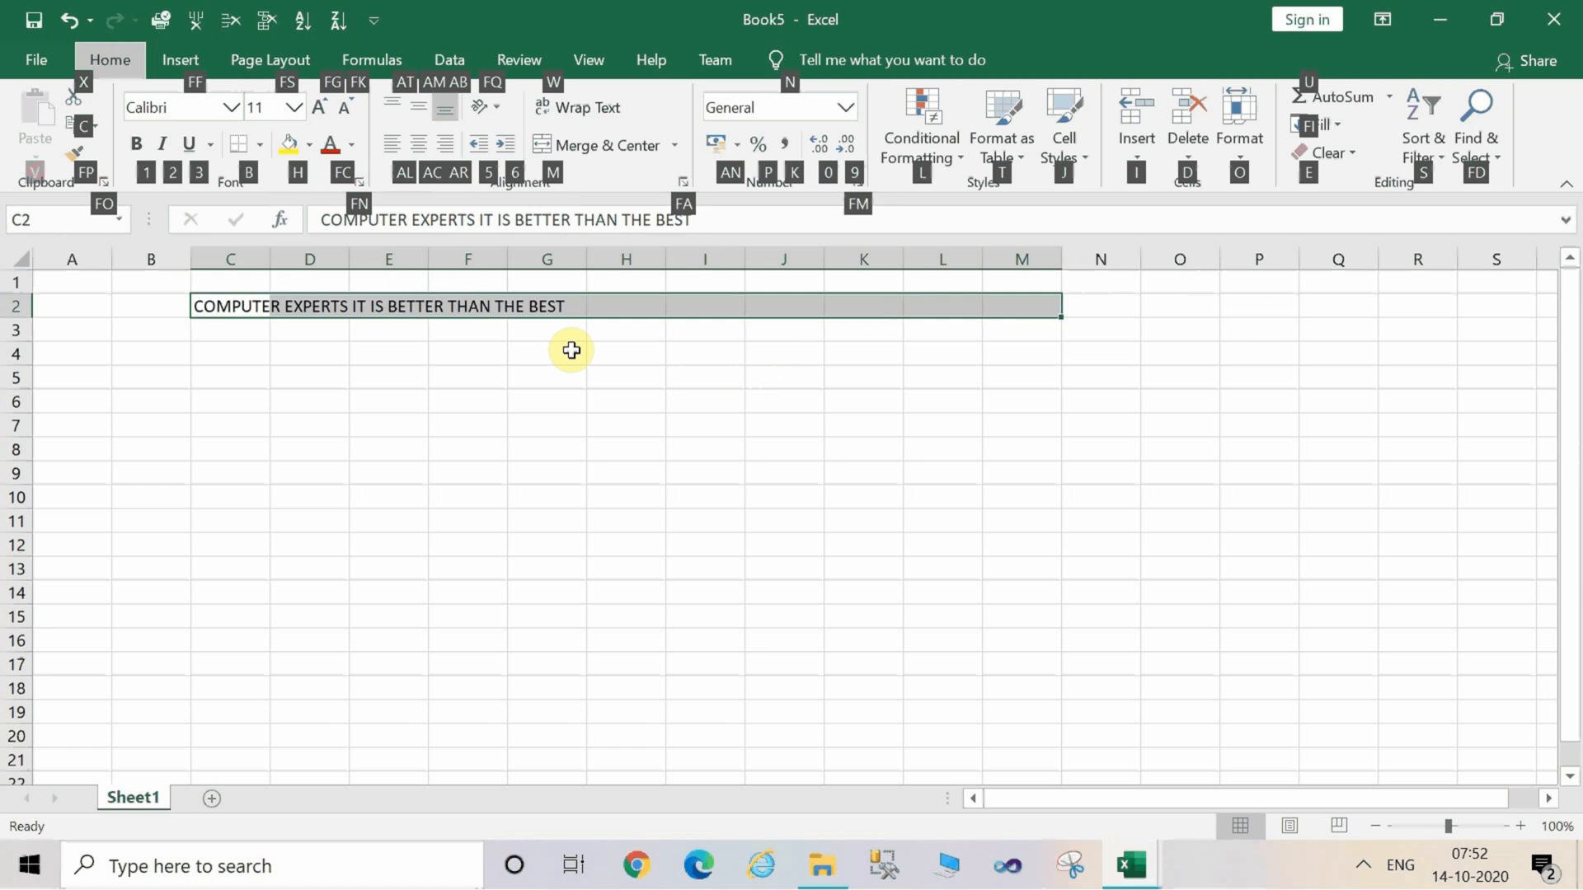
pyautogui.press('f')
pyautogui.press('s')
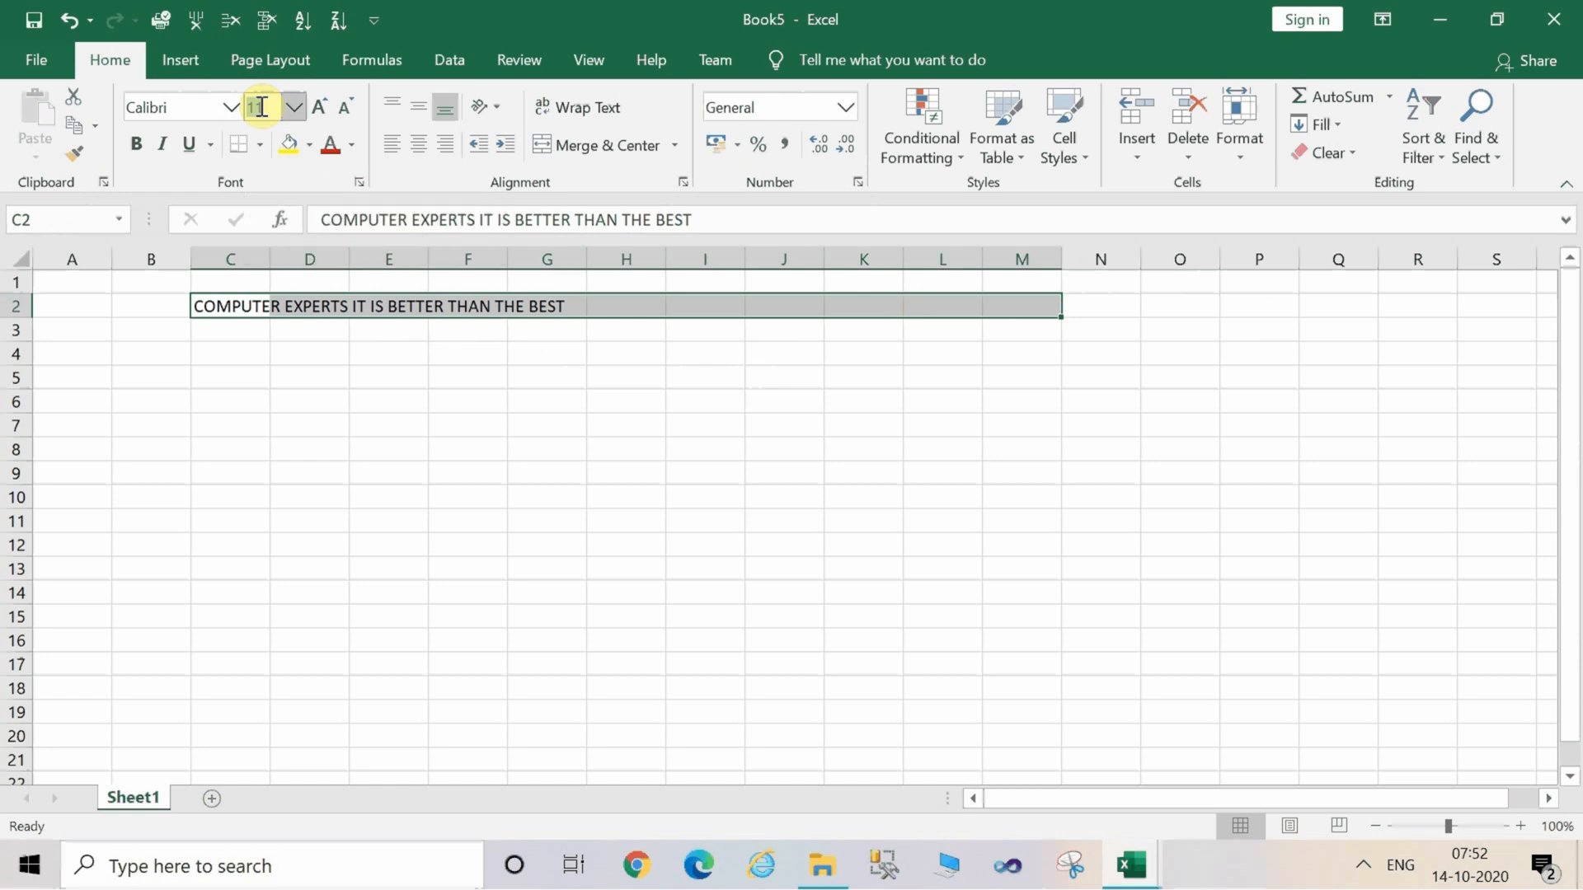
pyautogui.write('3')
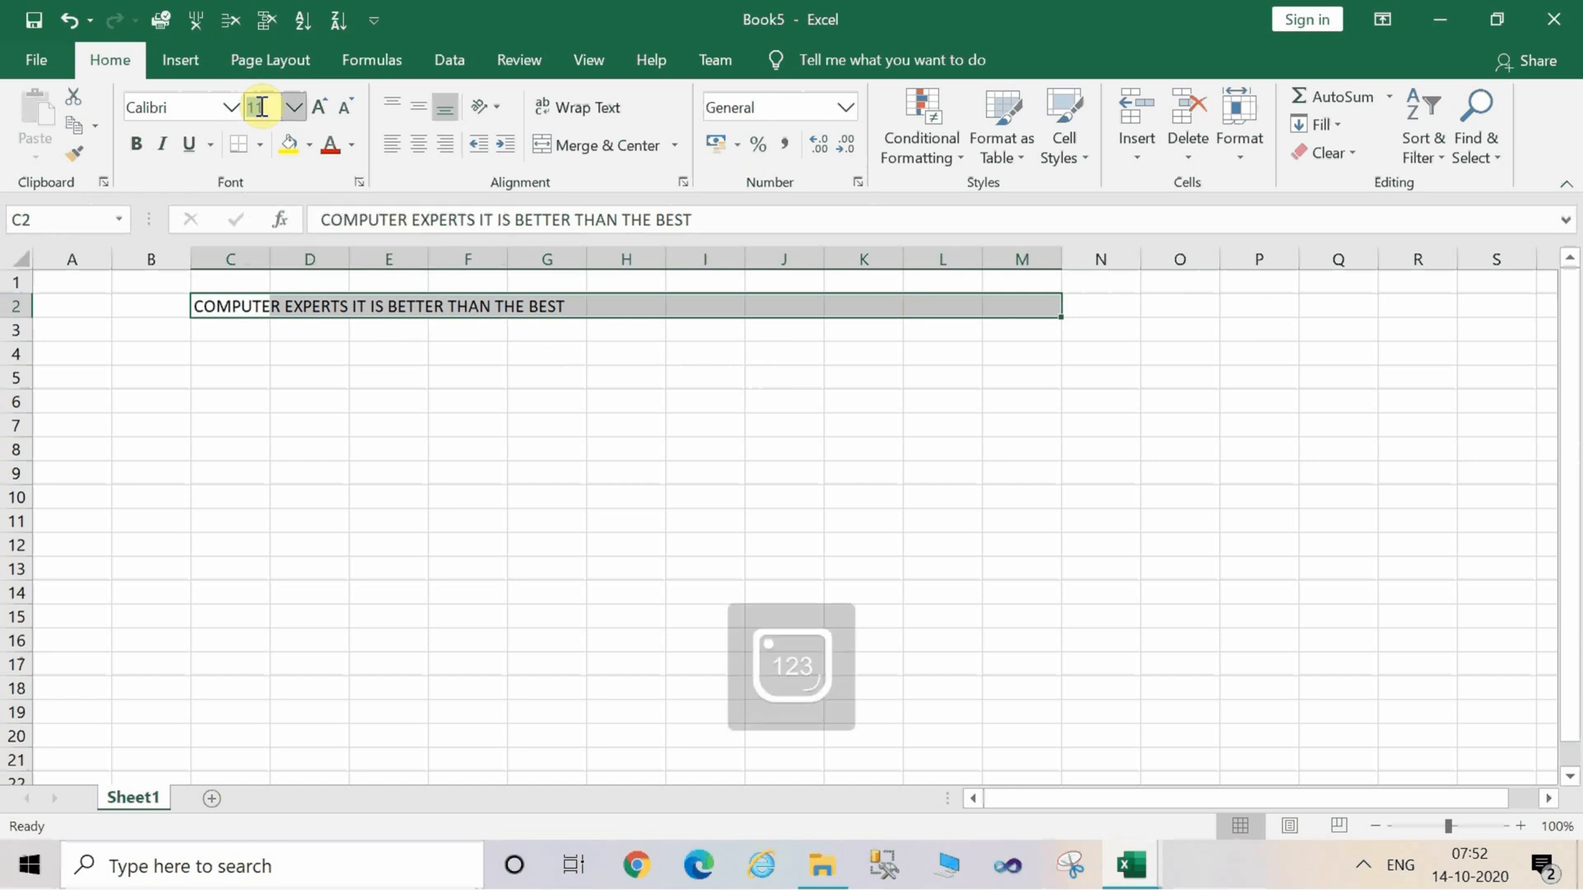
pyautogui.write('5')
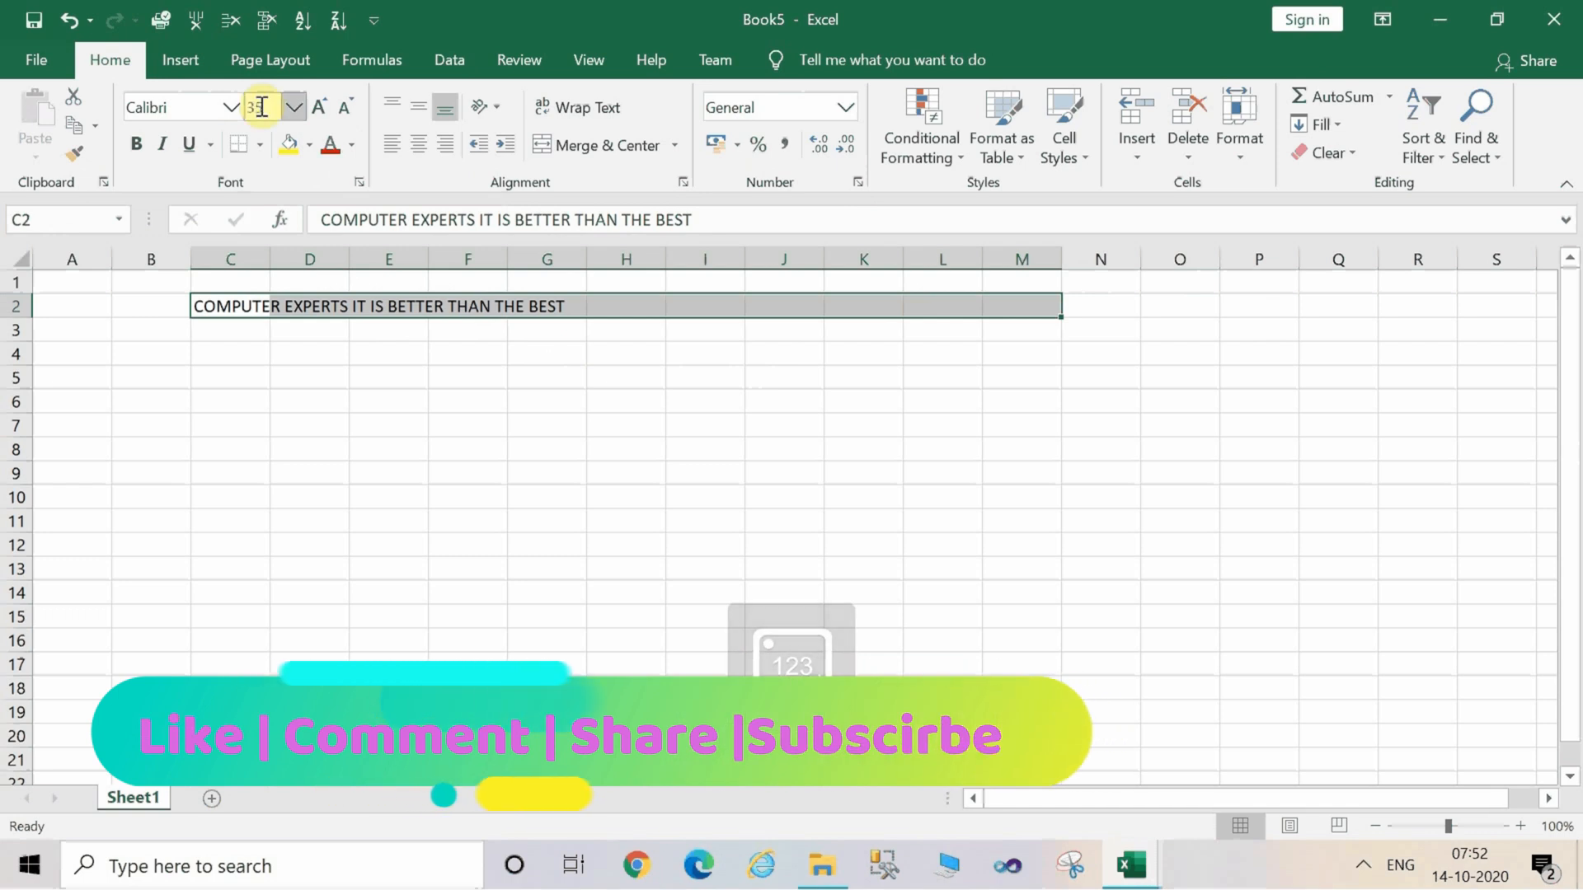
pyautogui.press('Return')
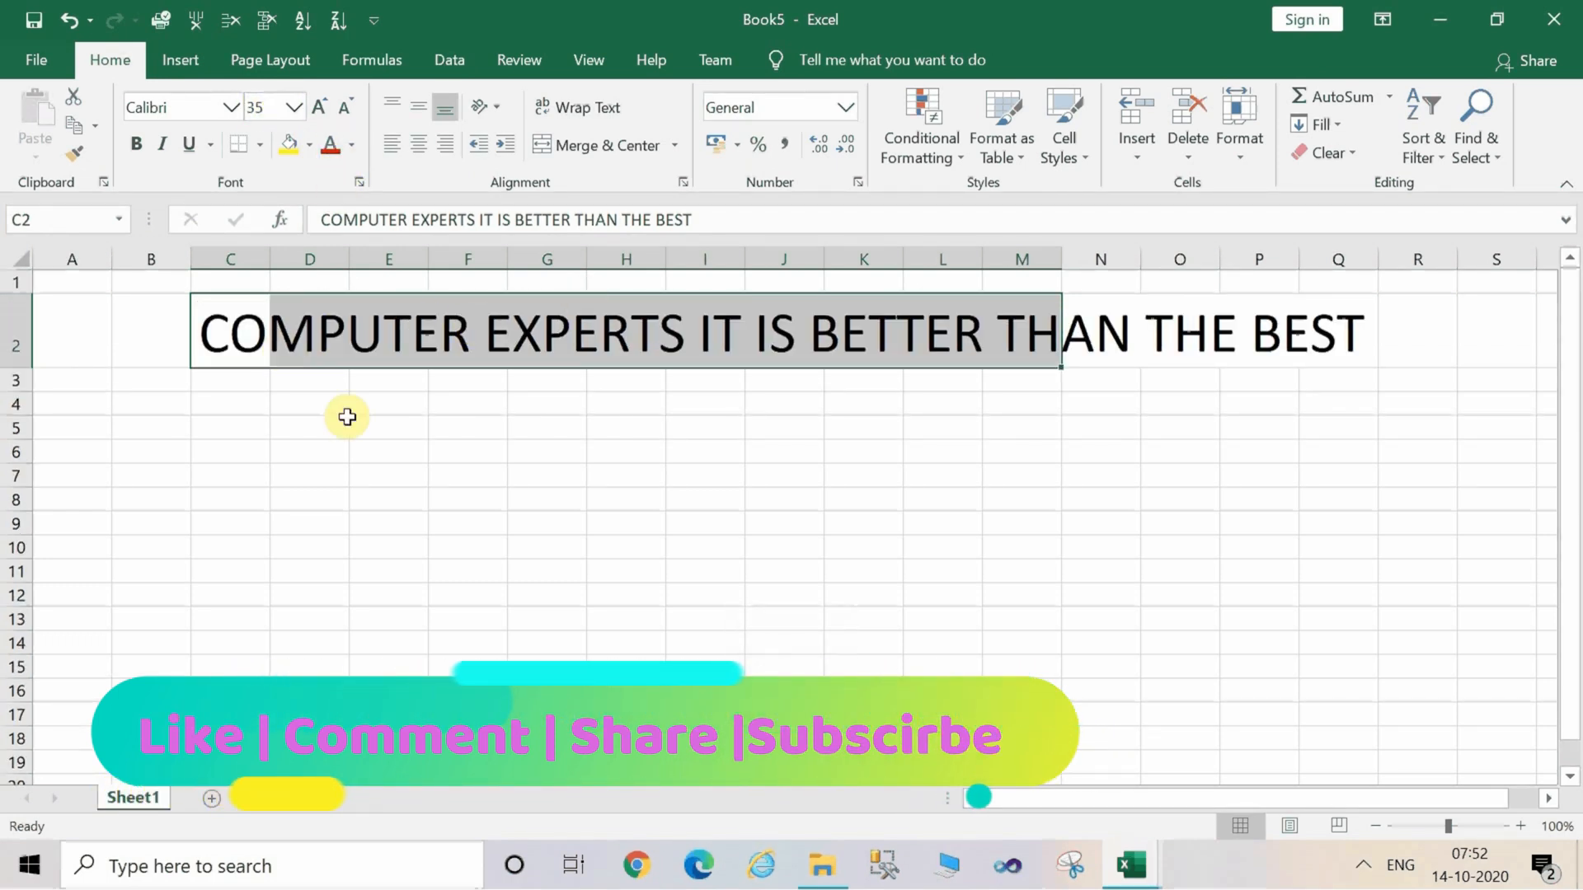
# Select row 2 and change its font colour to red.
pyautogui.click(346, 471)
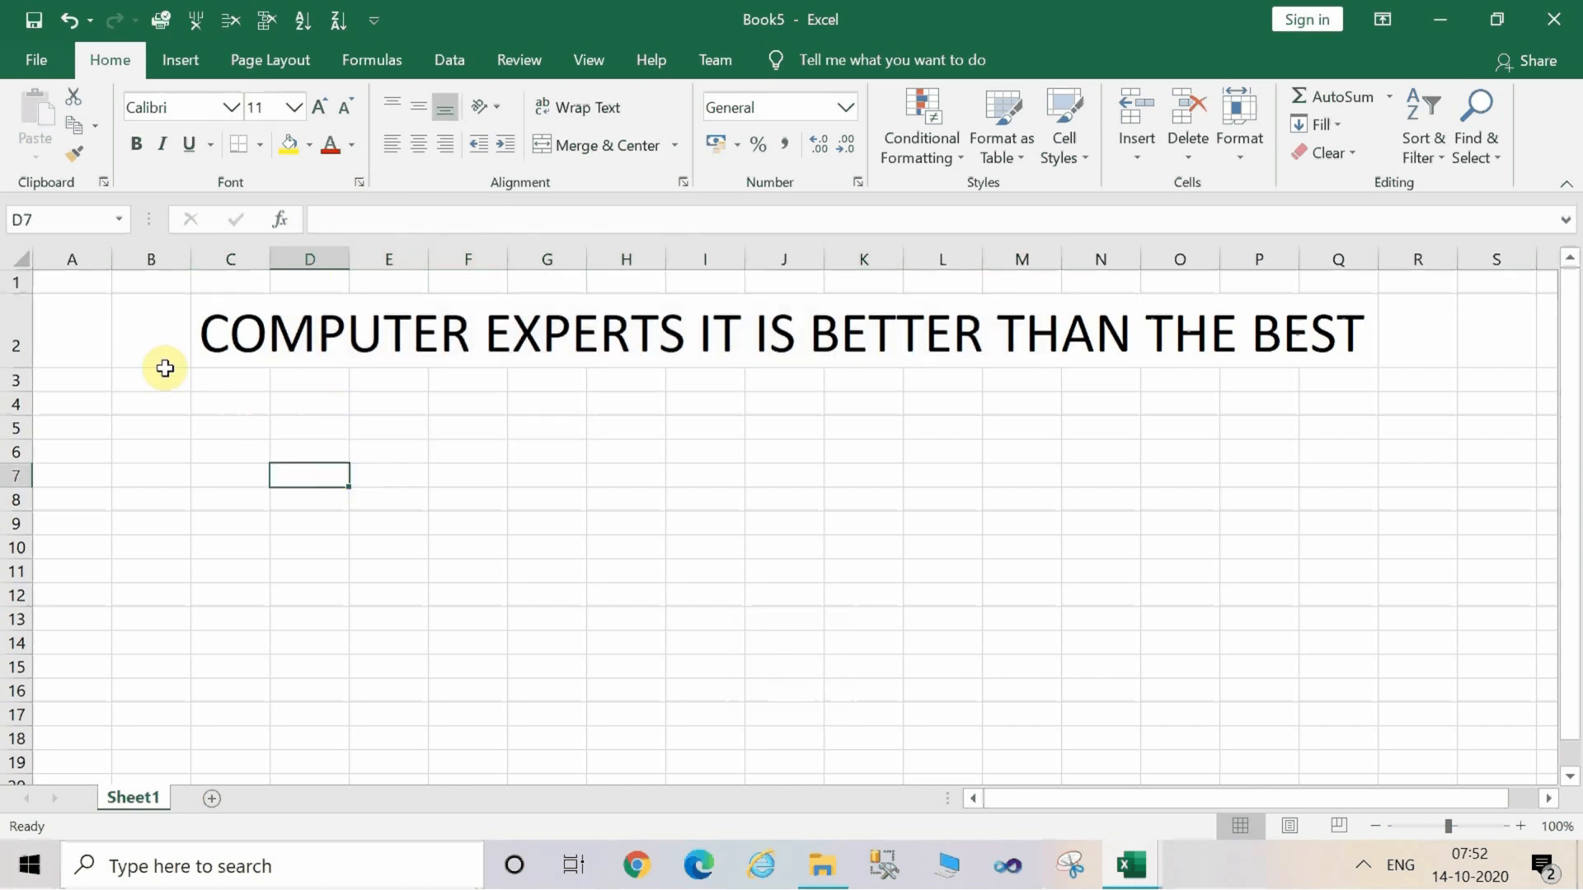
pyautogui.click(11, 332)
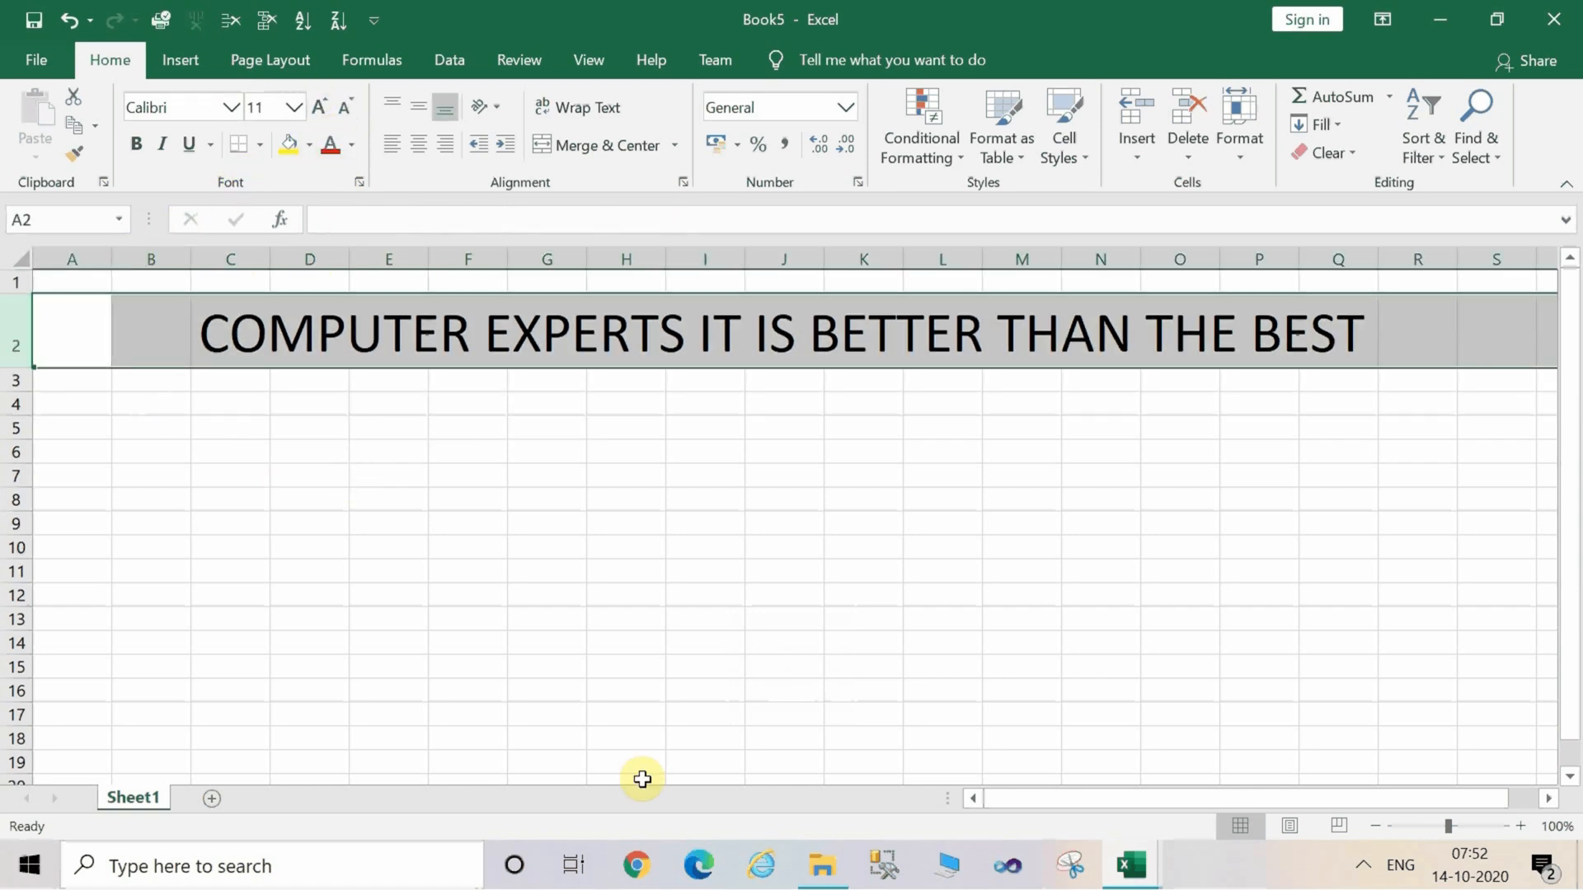
pyautogui.press('alt')
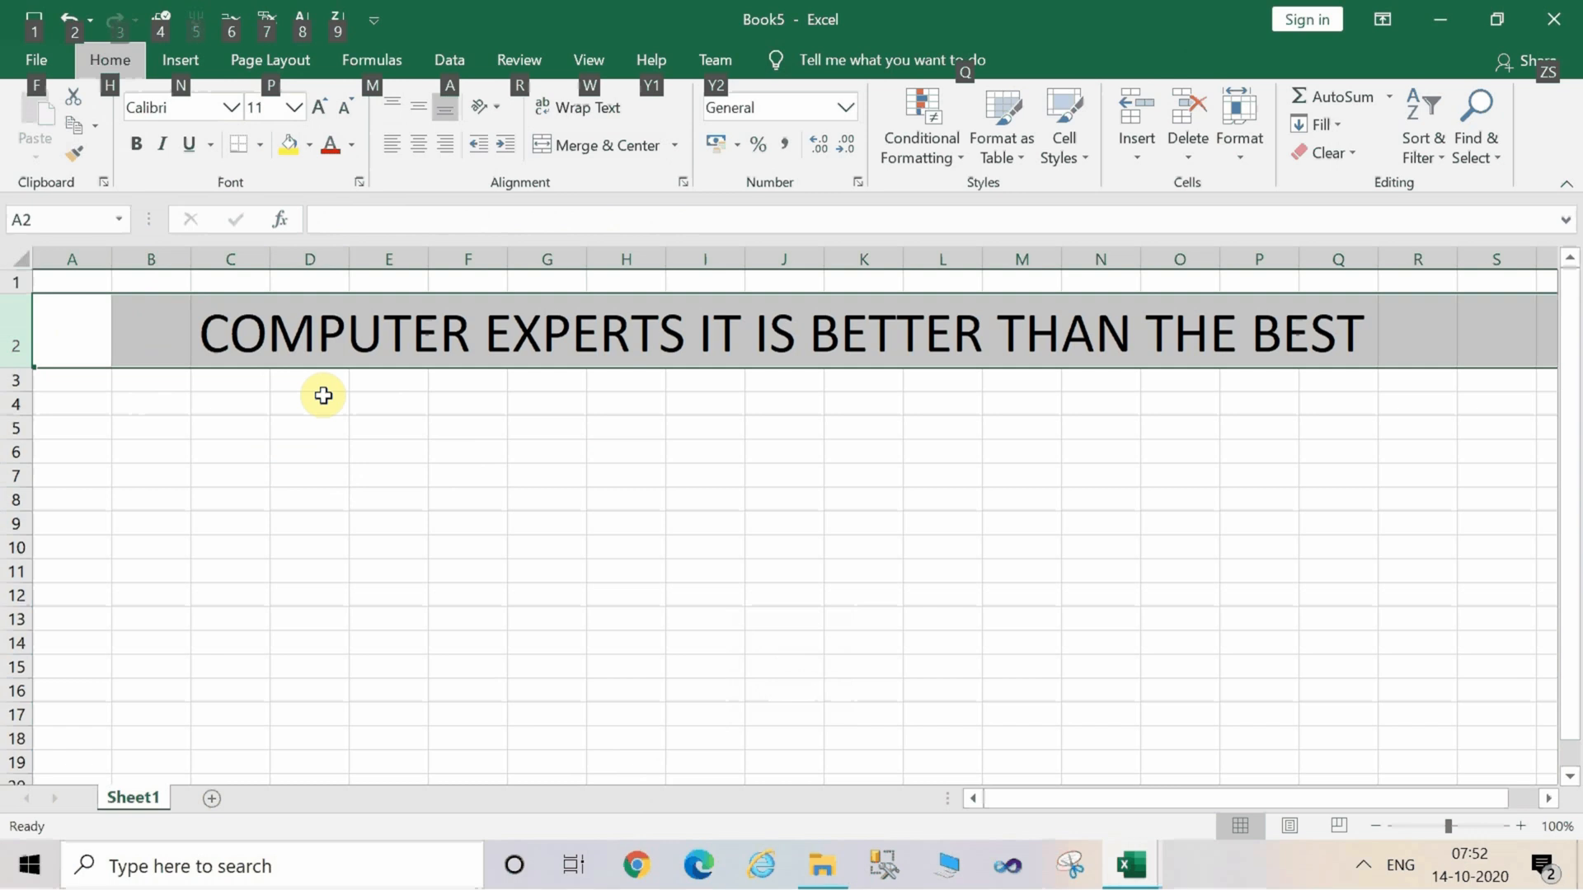
pyautogui.press('h')
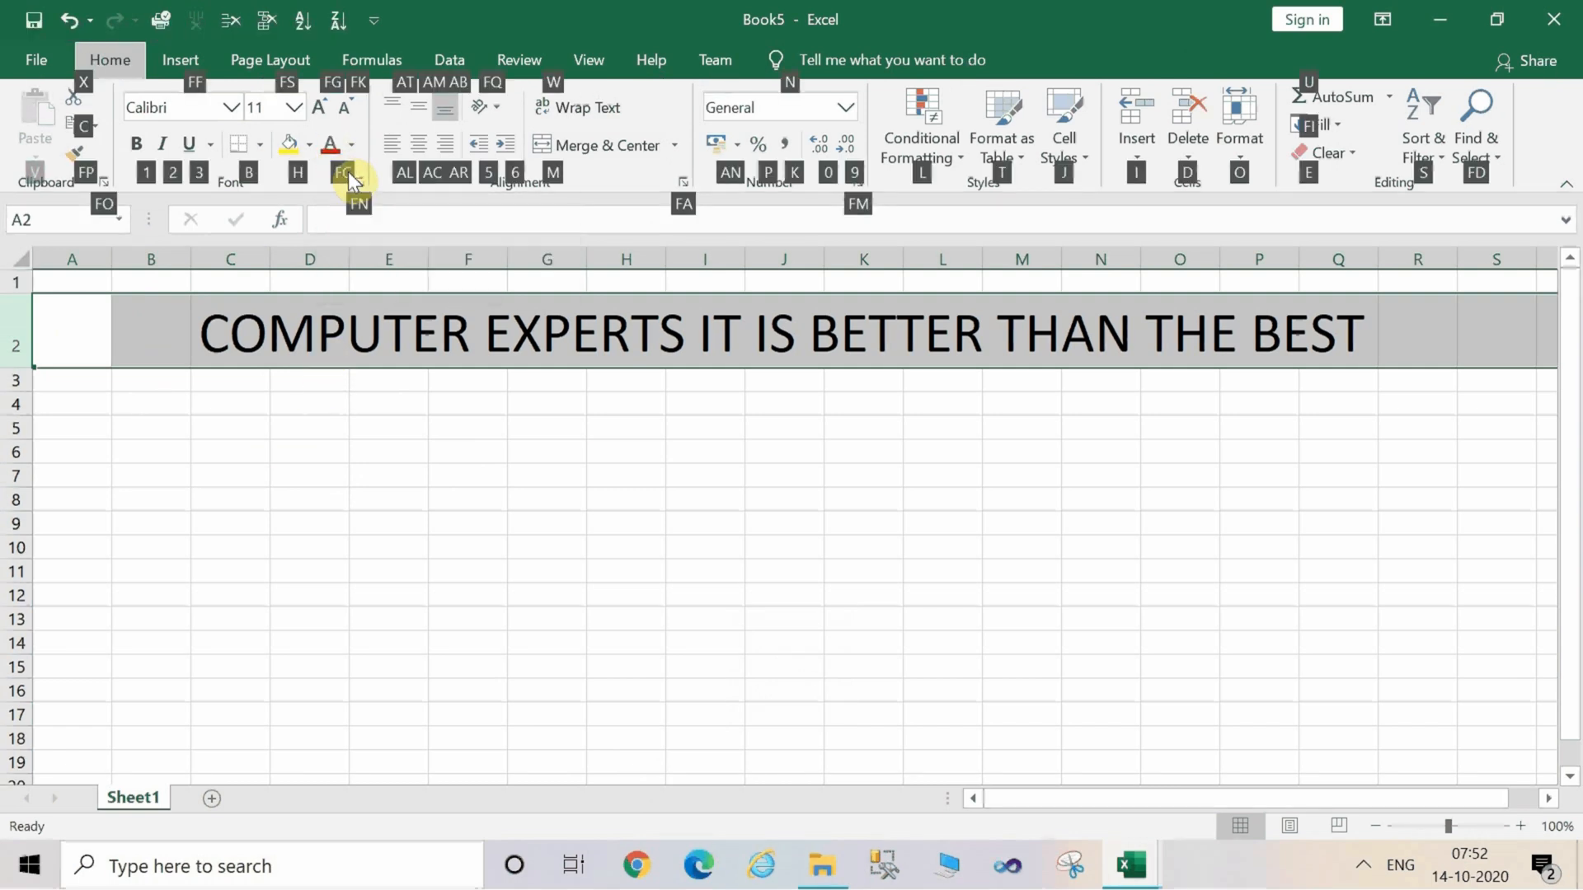
pyautogui.press('f')
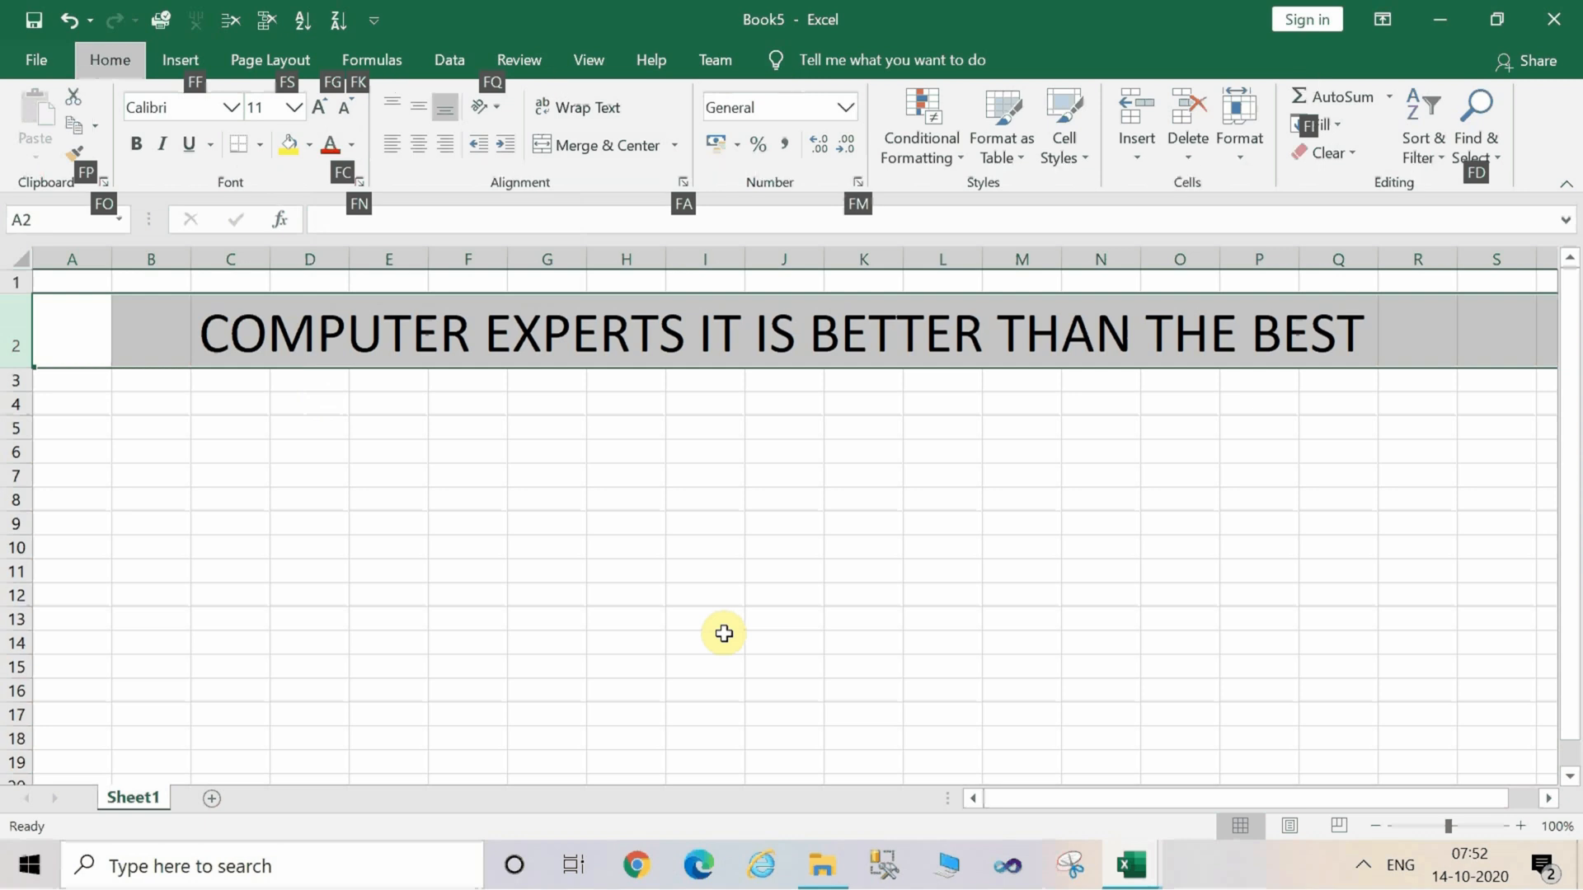
pyautogui.press('c')
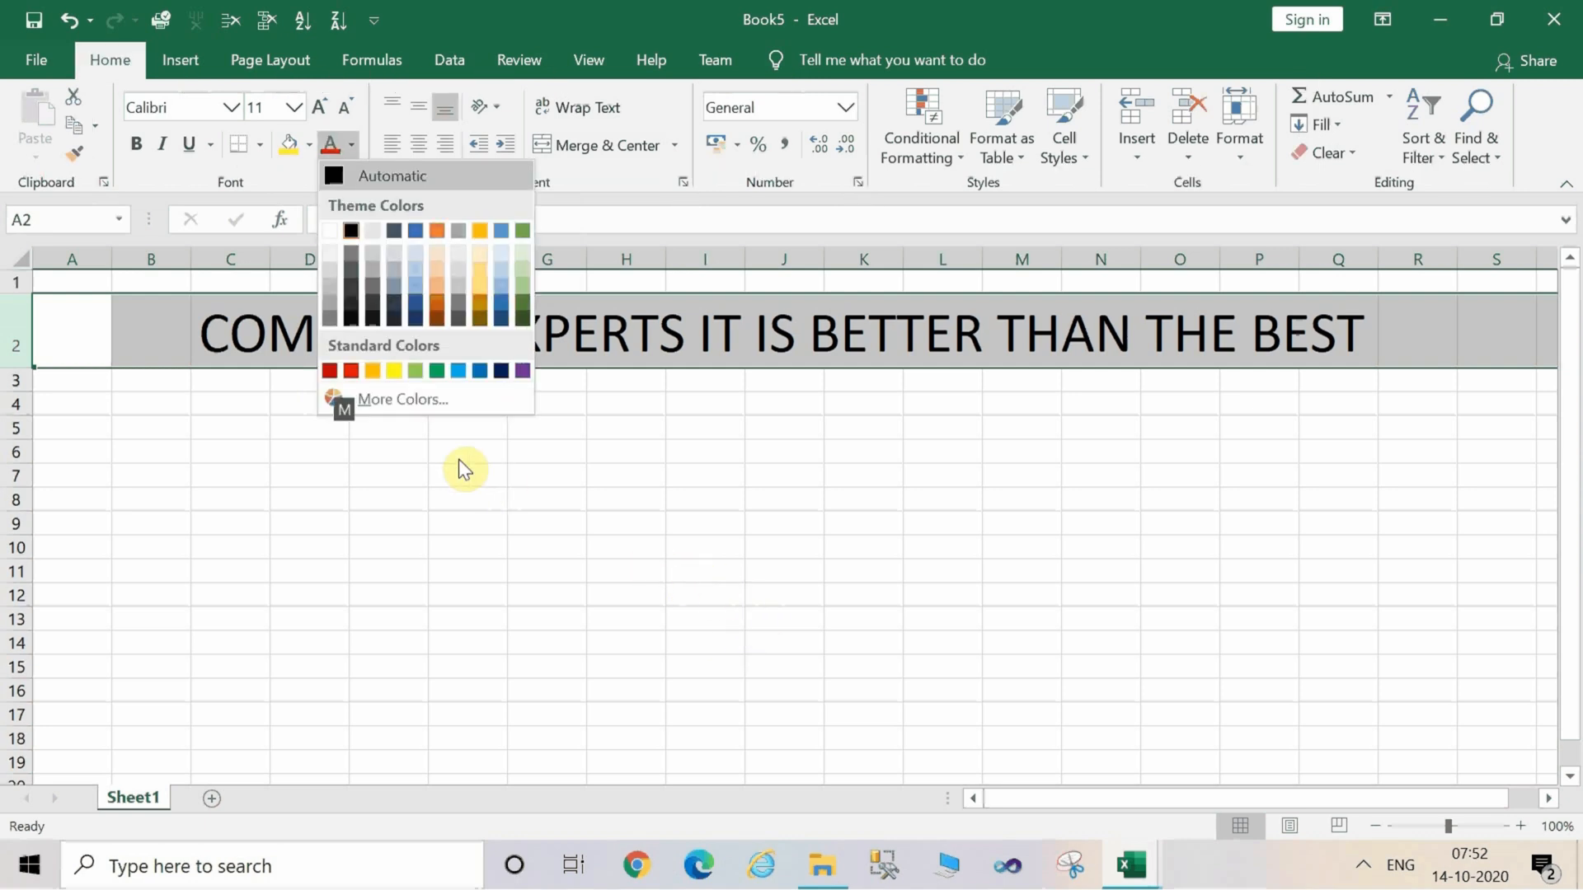
pyautogui.click(346, 371)
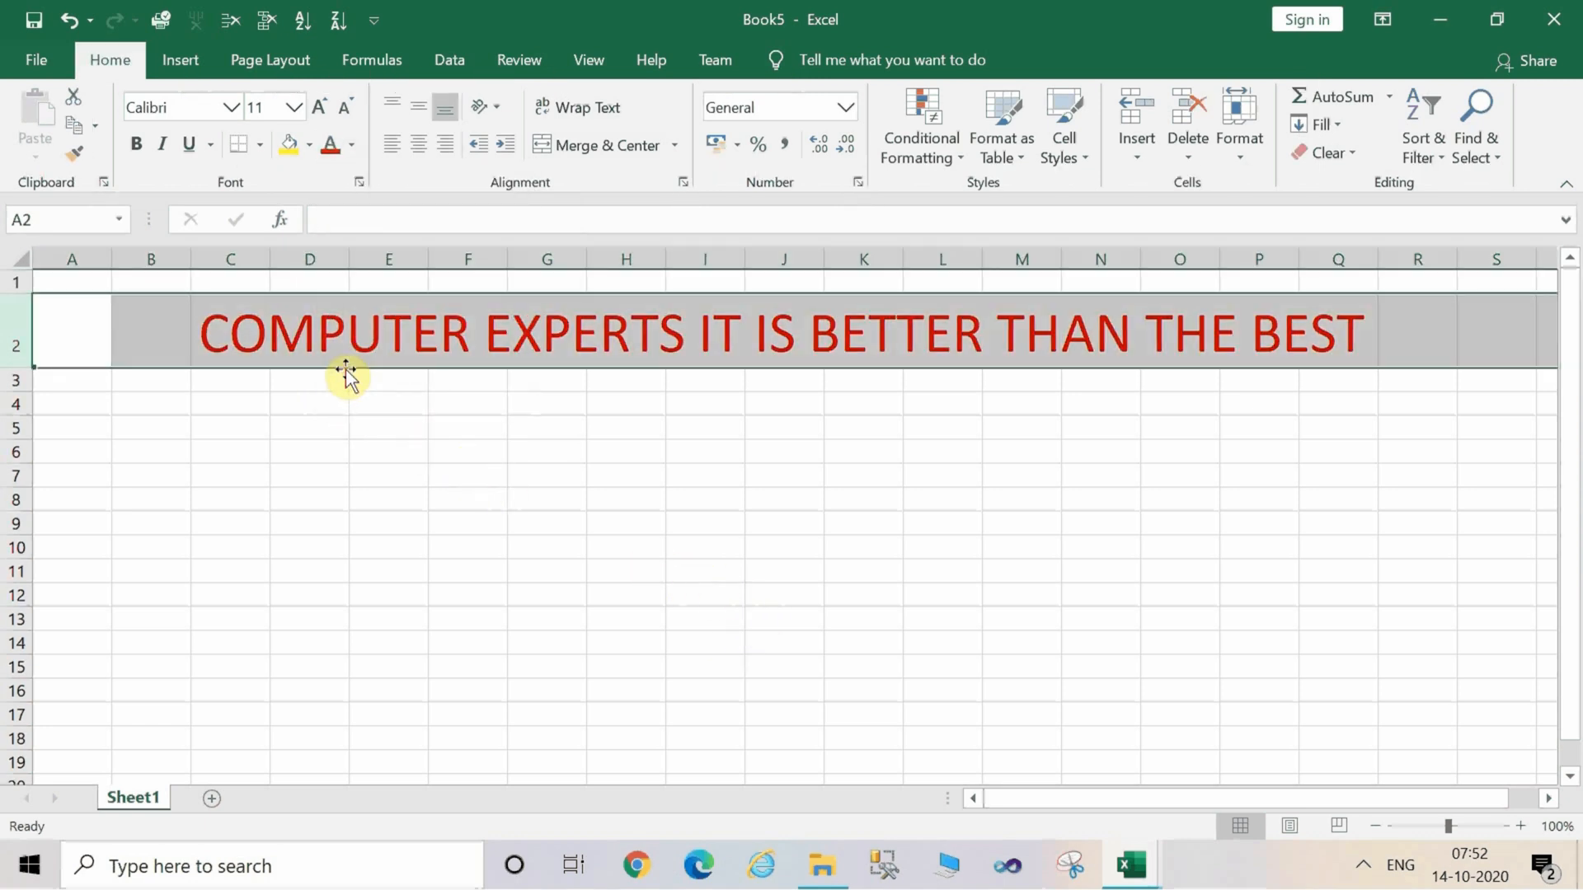
# Select row 2 again and change its font colour to the standard blue.
pyautogui.click(521, 420)
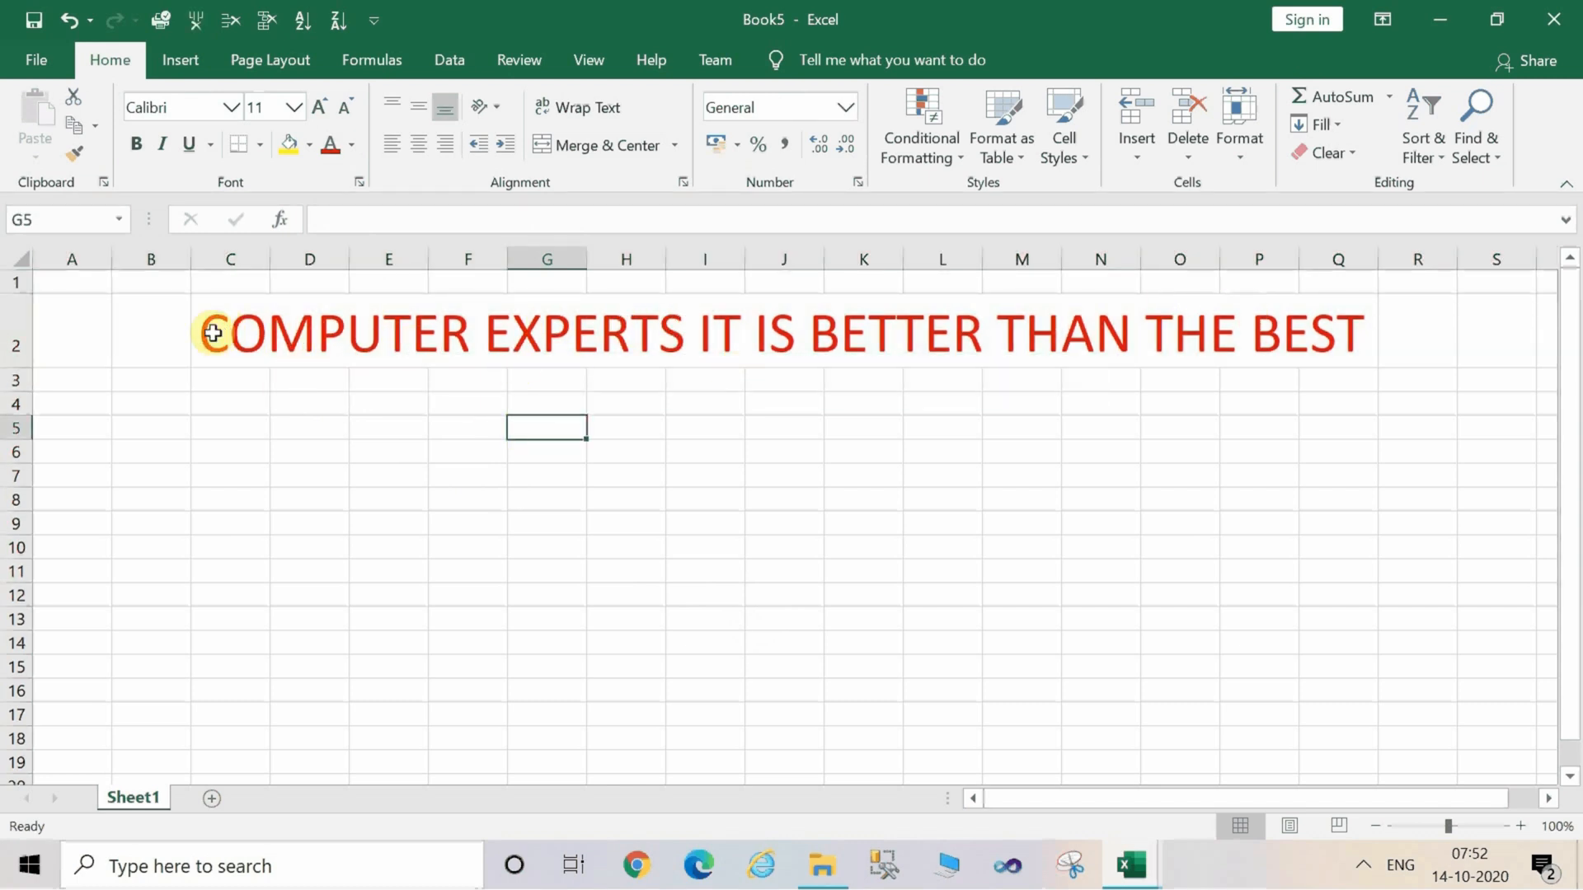
pyautogui.click(14, 317)
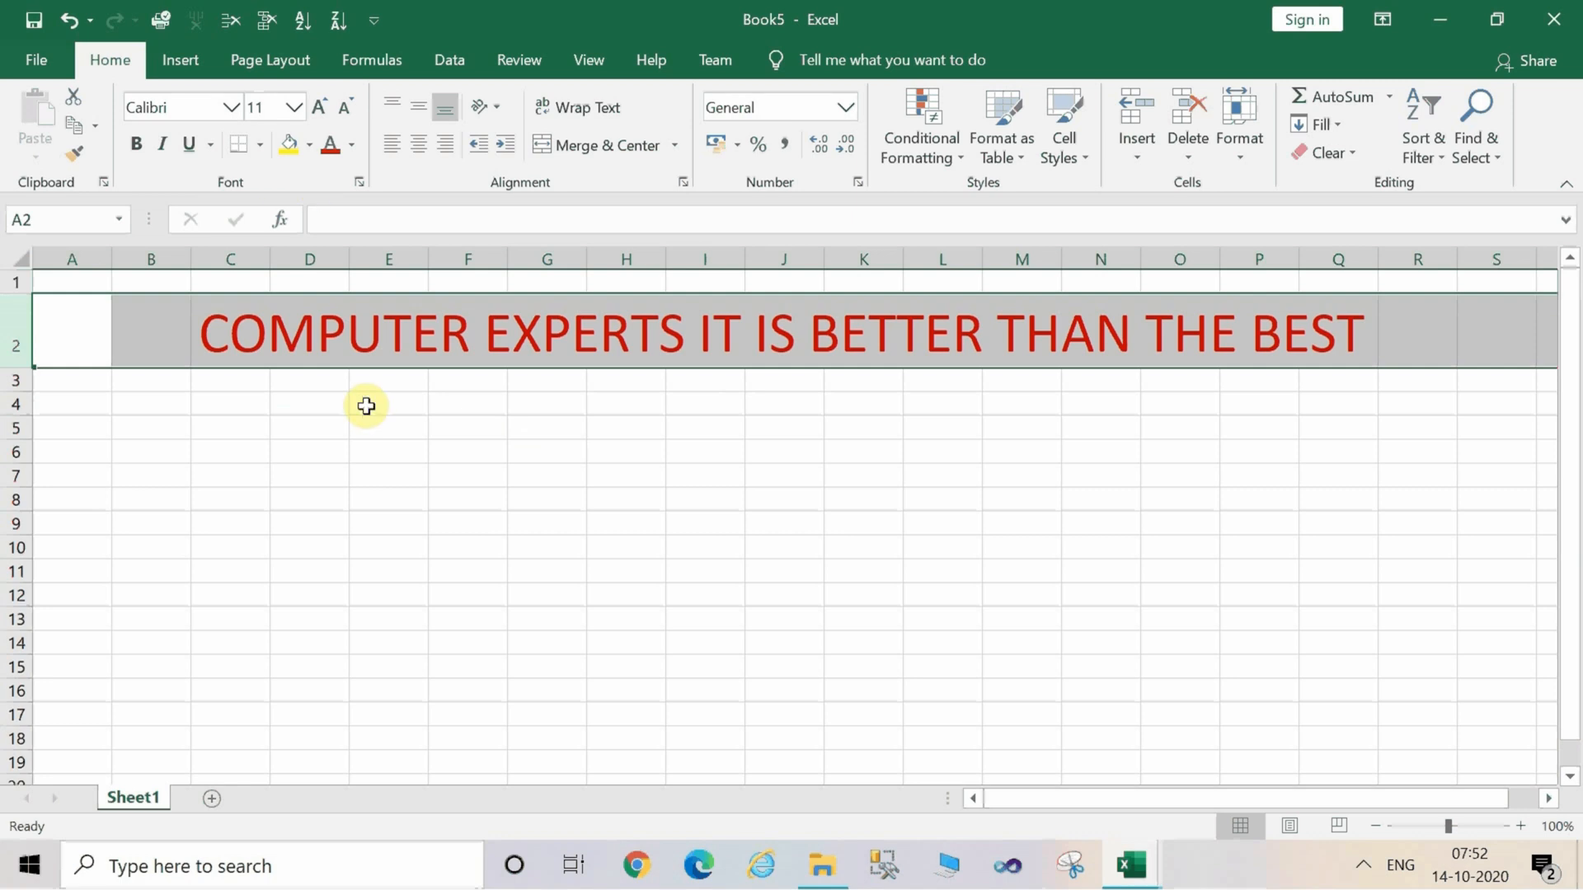
pyautogui.press('alt')
pyautogui.press('h')
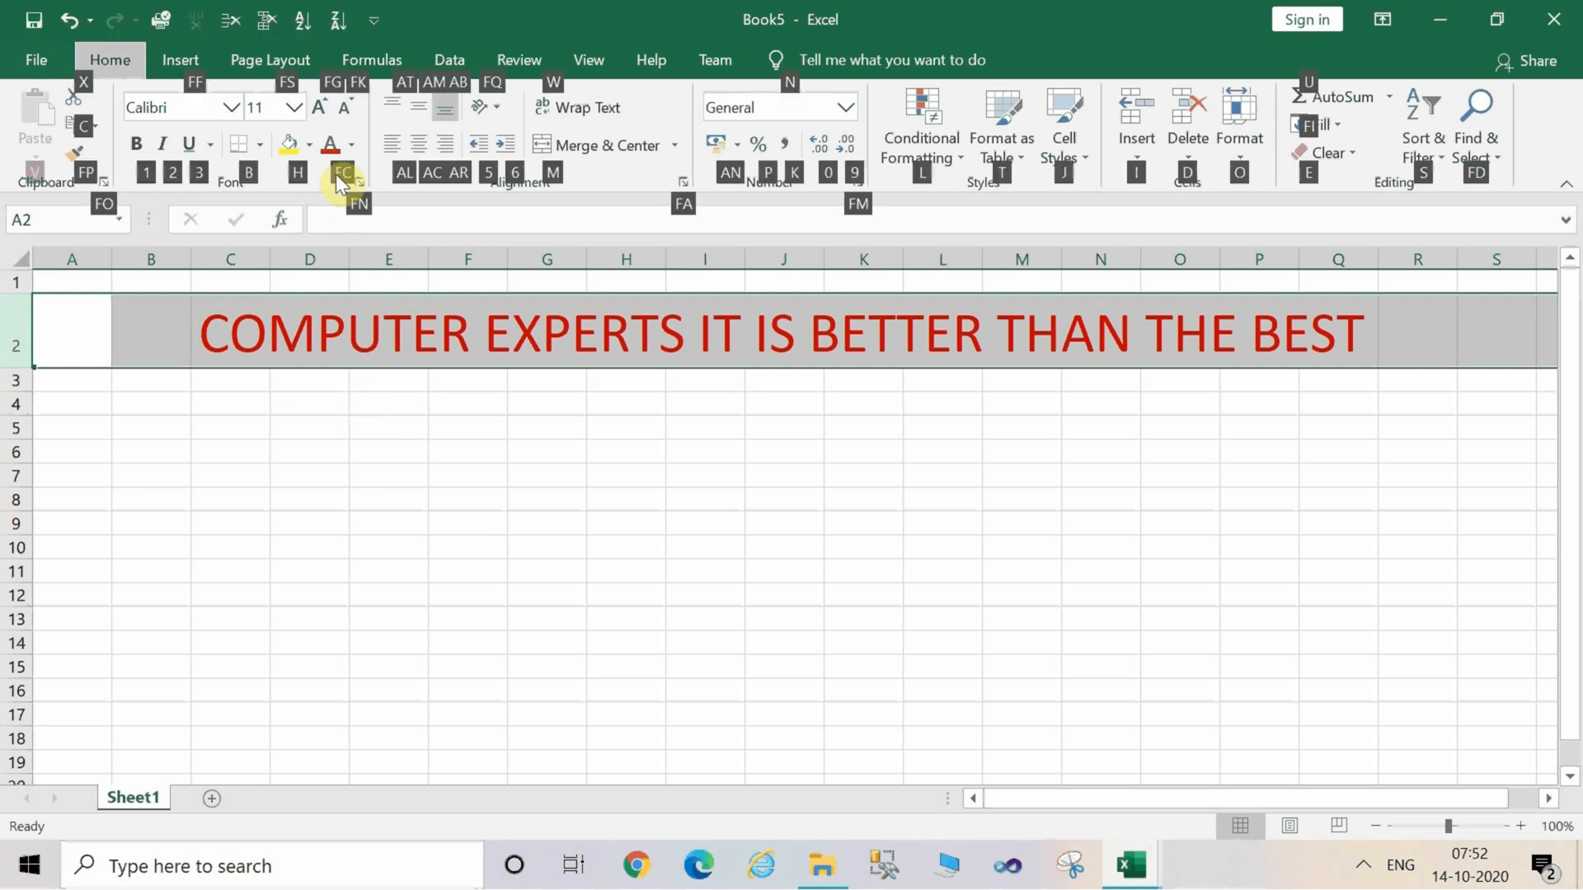
pyautogui.press('f')
pyautogui.press('c')
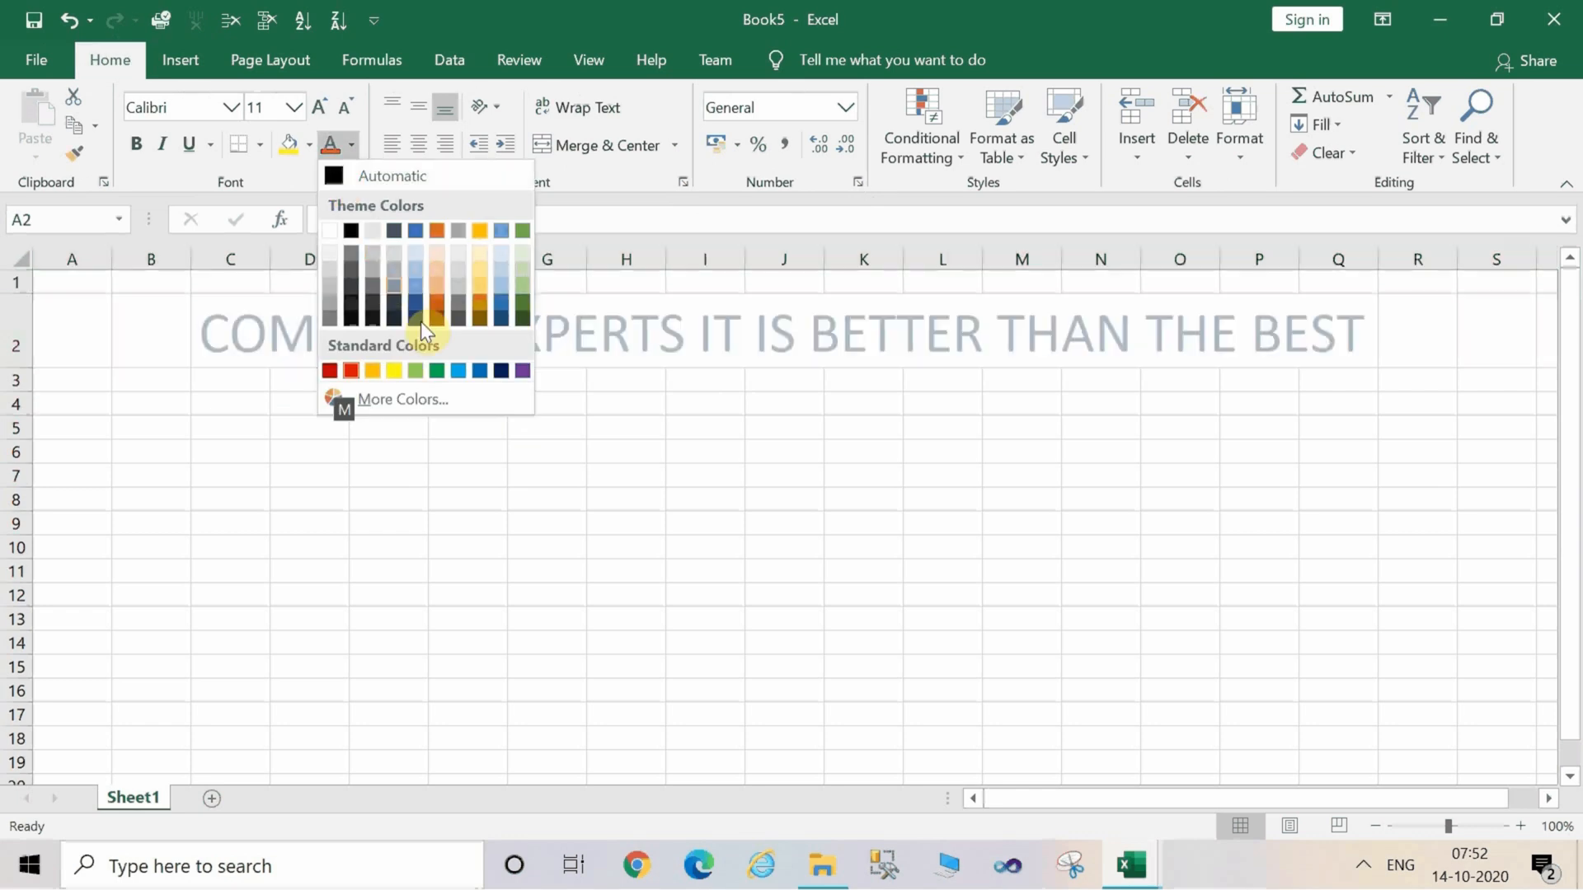
pyautogui.click(480, 371)
pyautogui.click(479, 374)
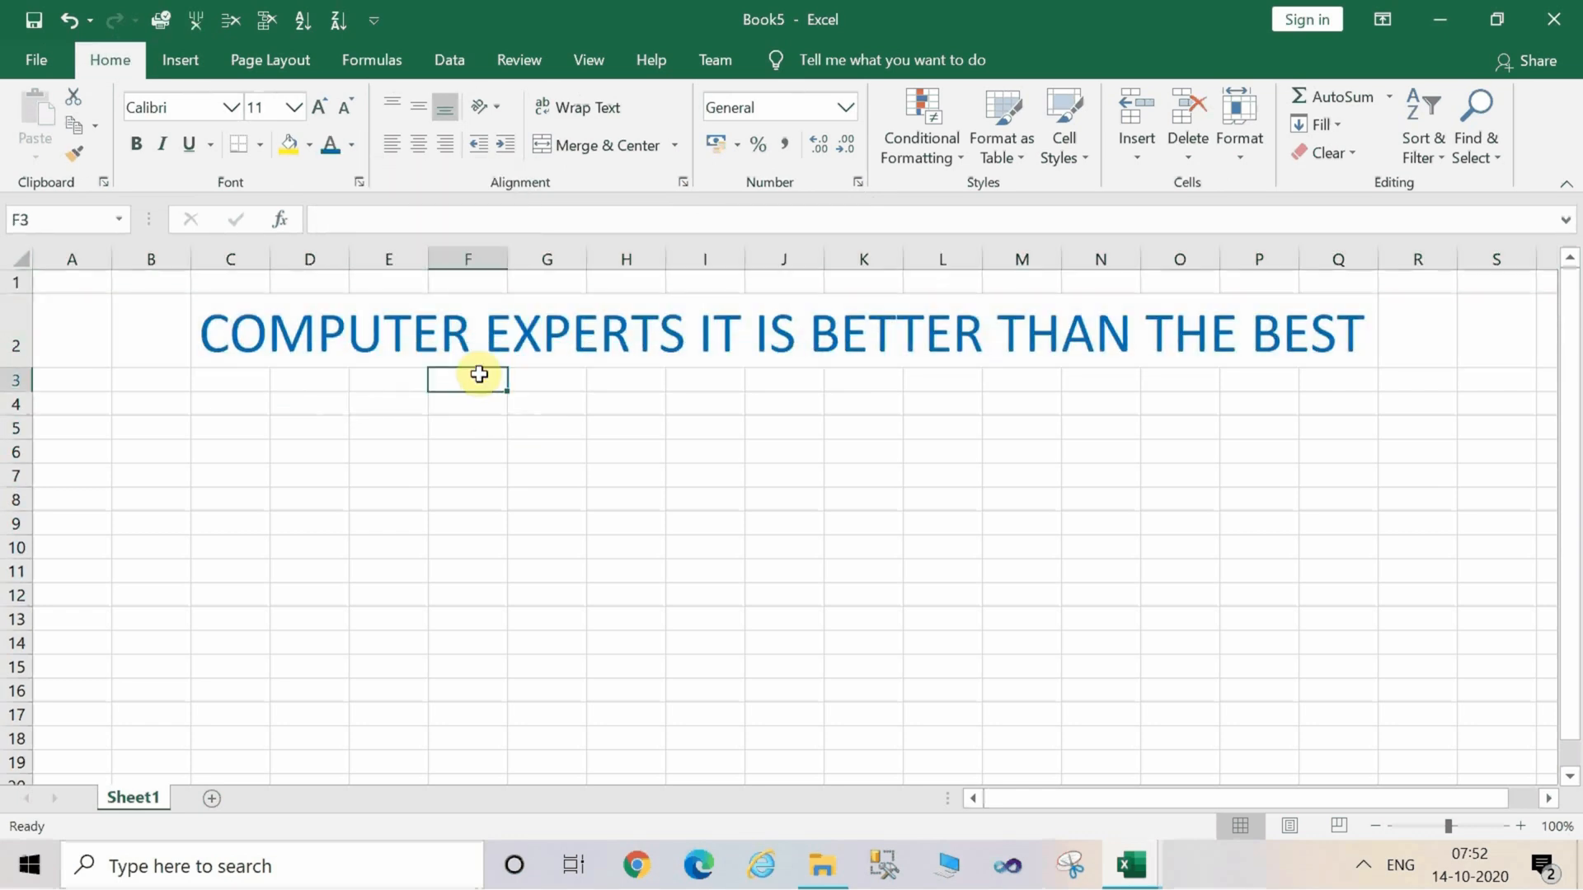
pyautogui.click(403, 455)
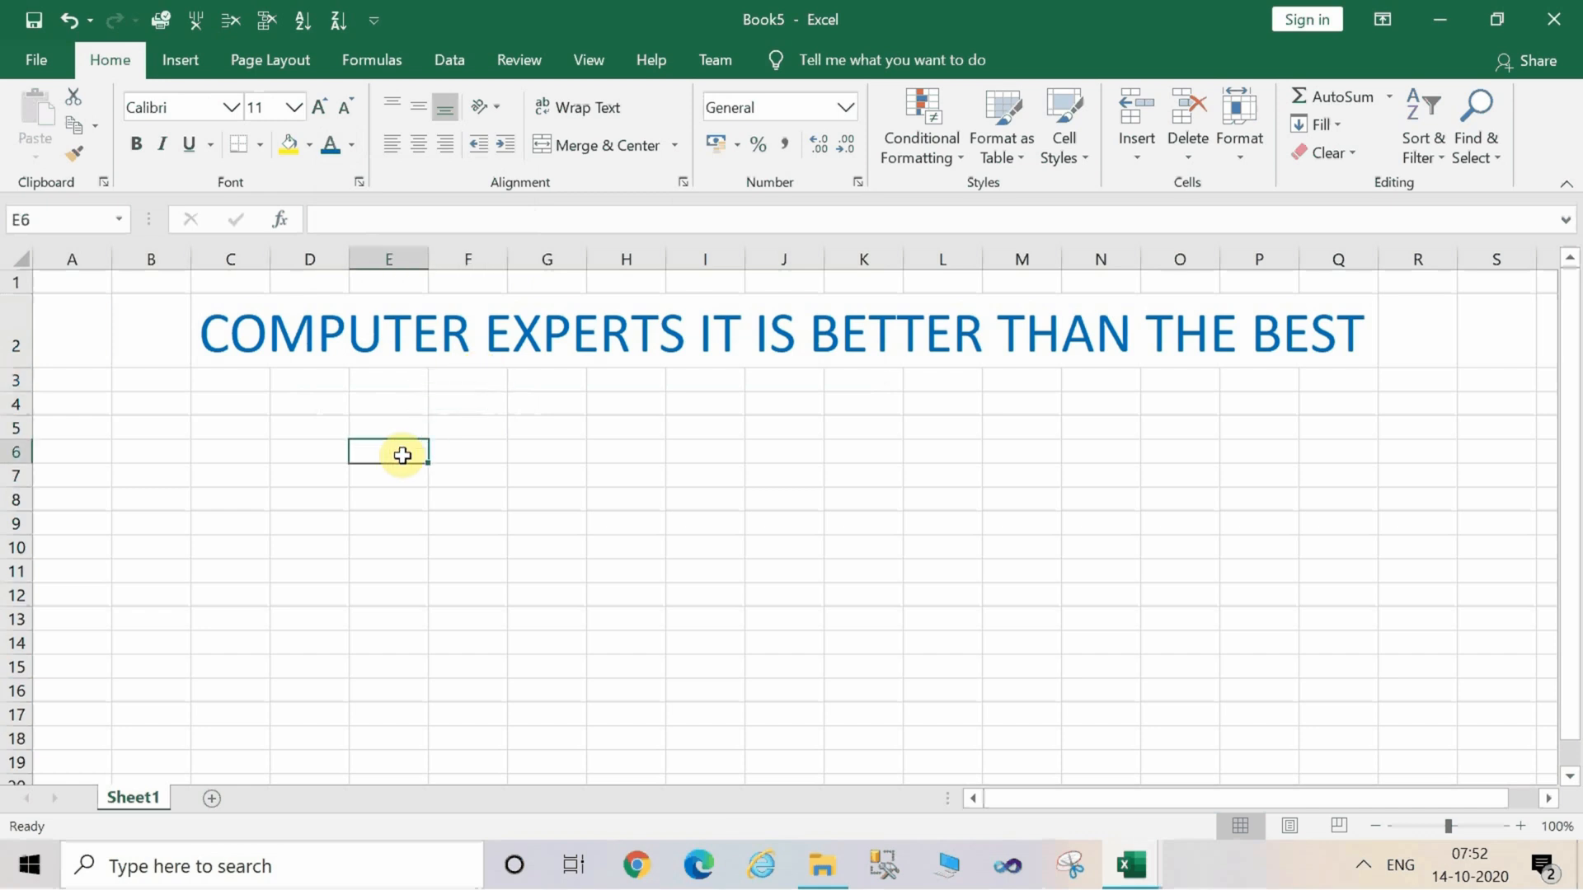
pyautogui.click(211, 454)
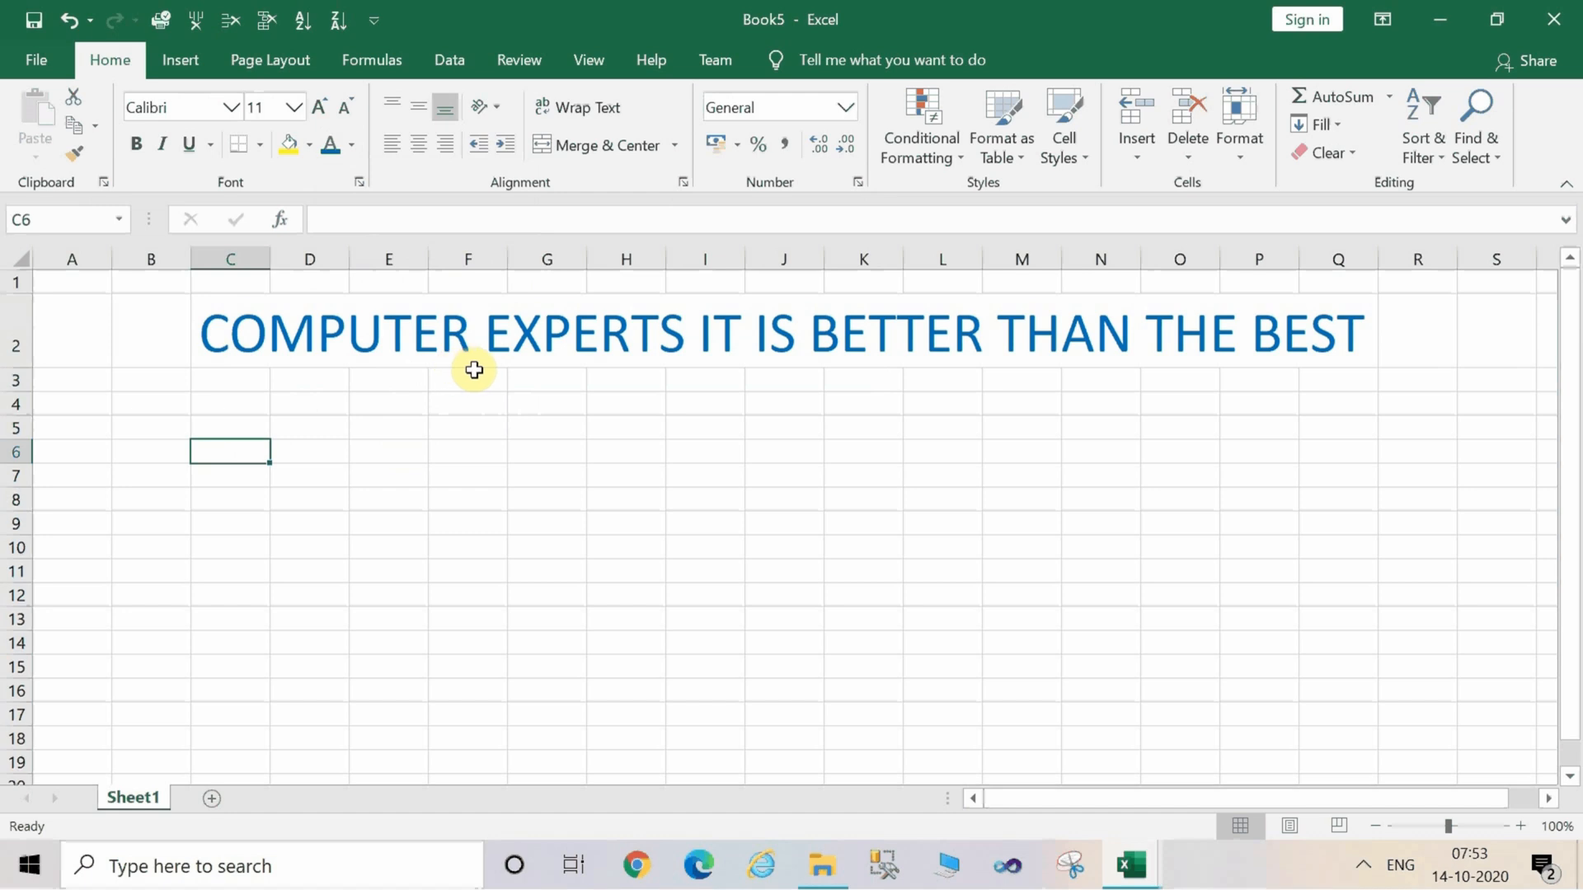
pyautogui.click(374, 447)
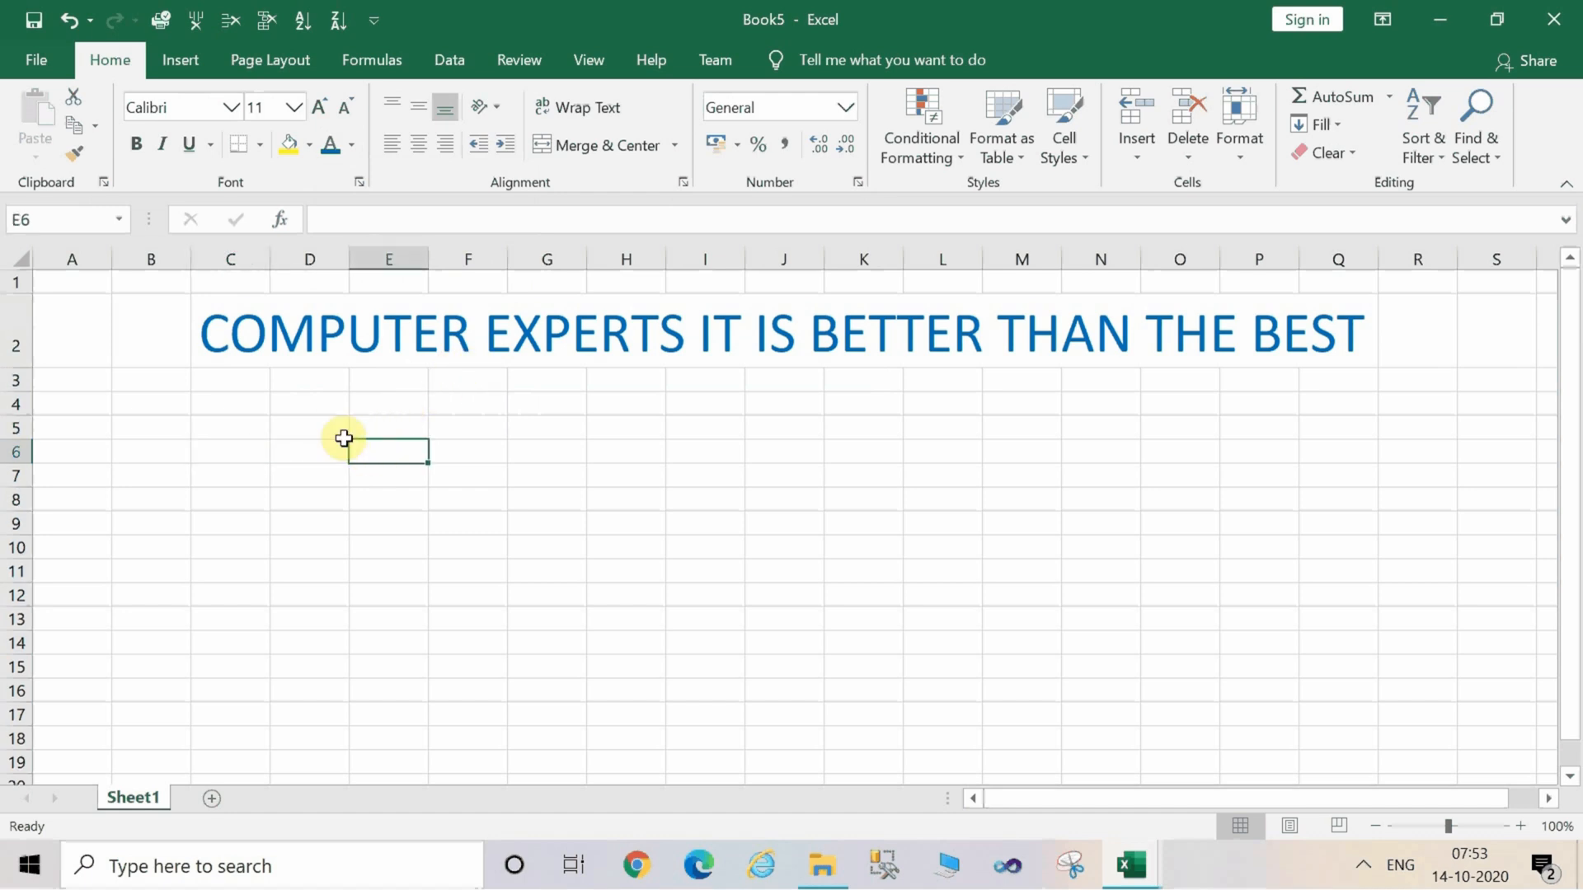
pyautogui.click(320, 430)
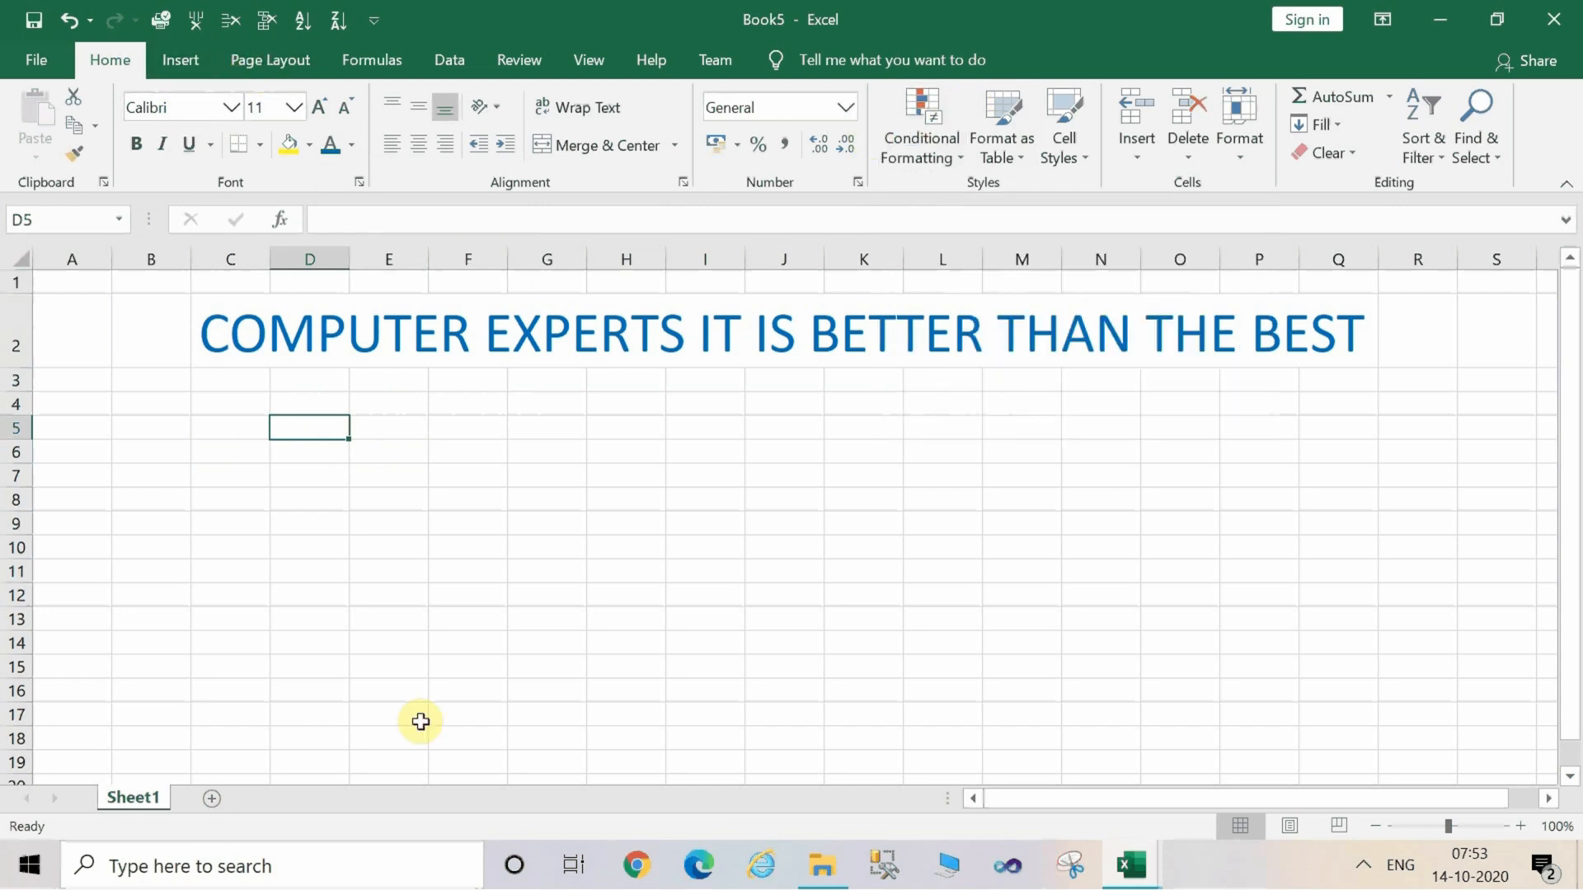
# Insert the Expansion of a Sum equation from the built-in equation gallery and widen its box to the left.
pyautogui.press('alt')
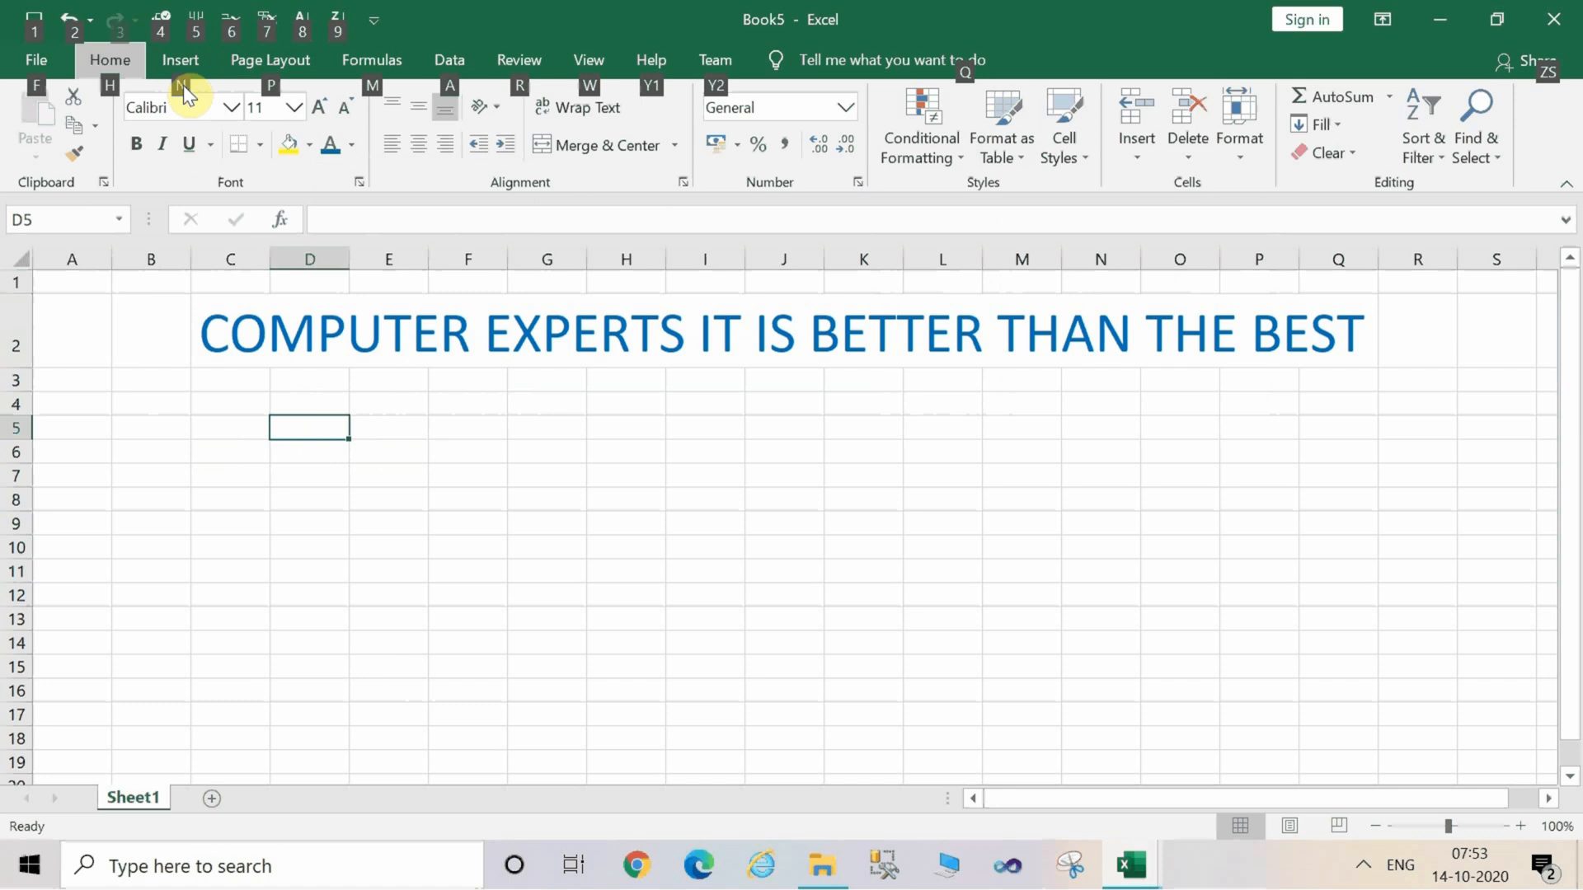
pyautogui.press('n')
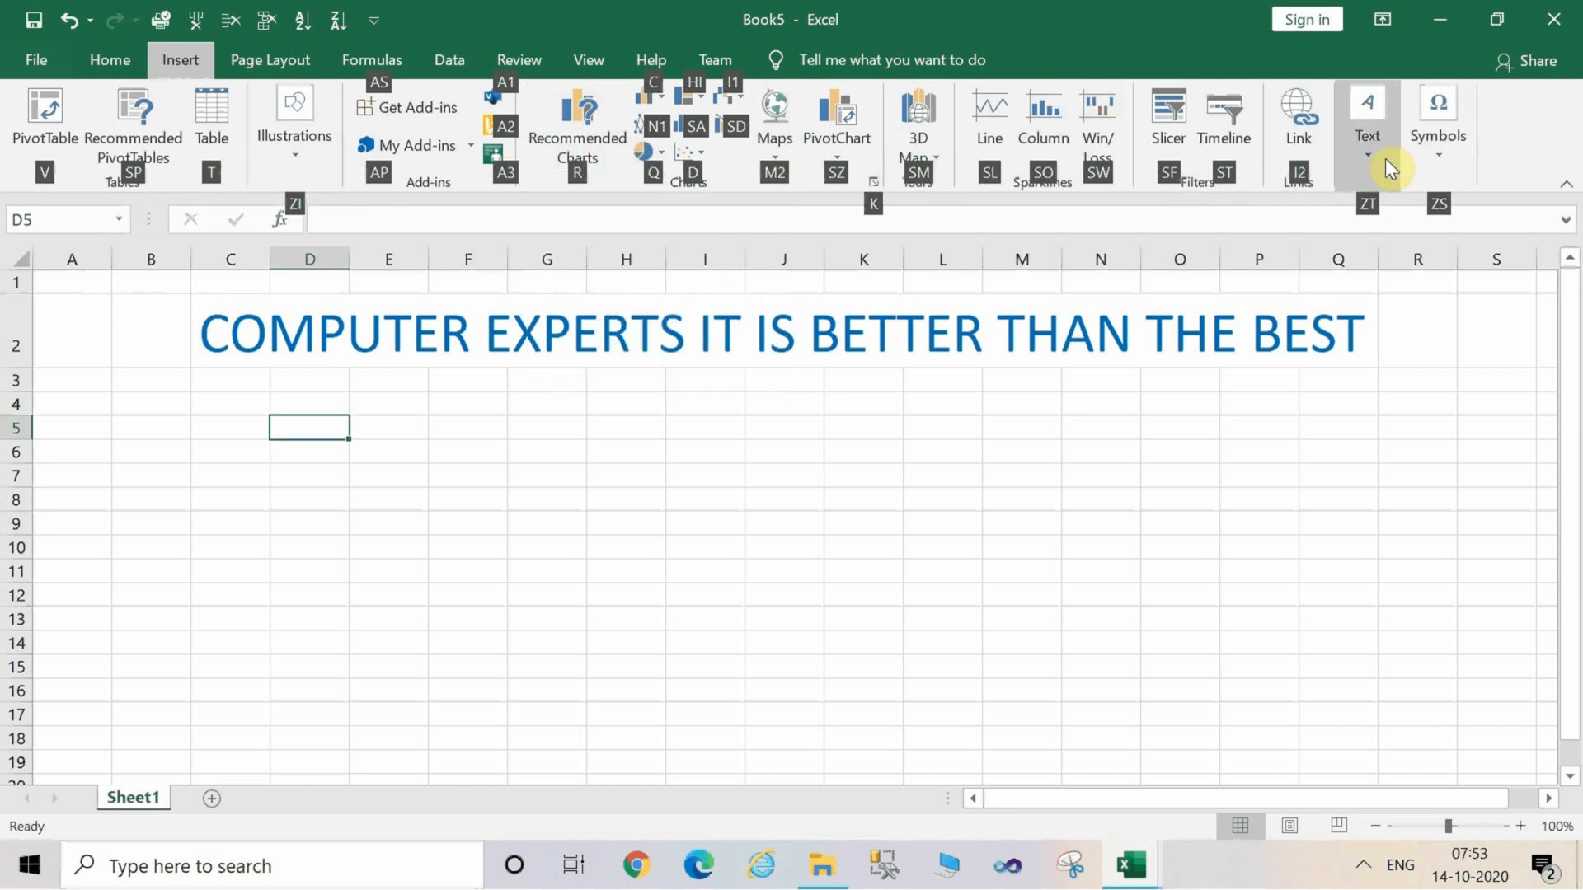
pyautogui.click(1457, 177)
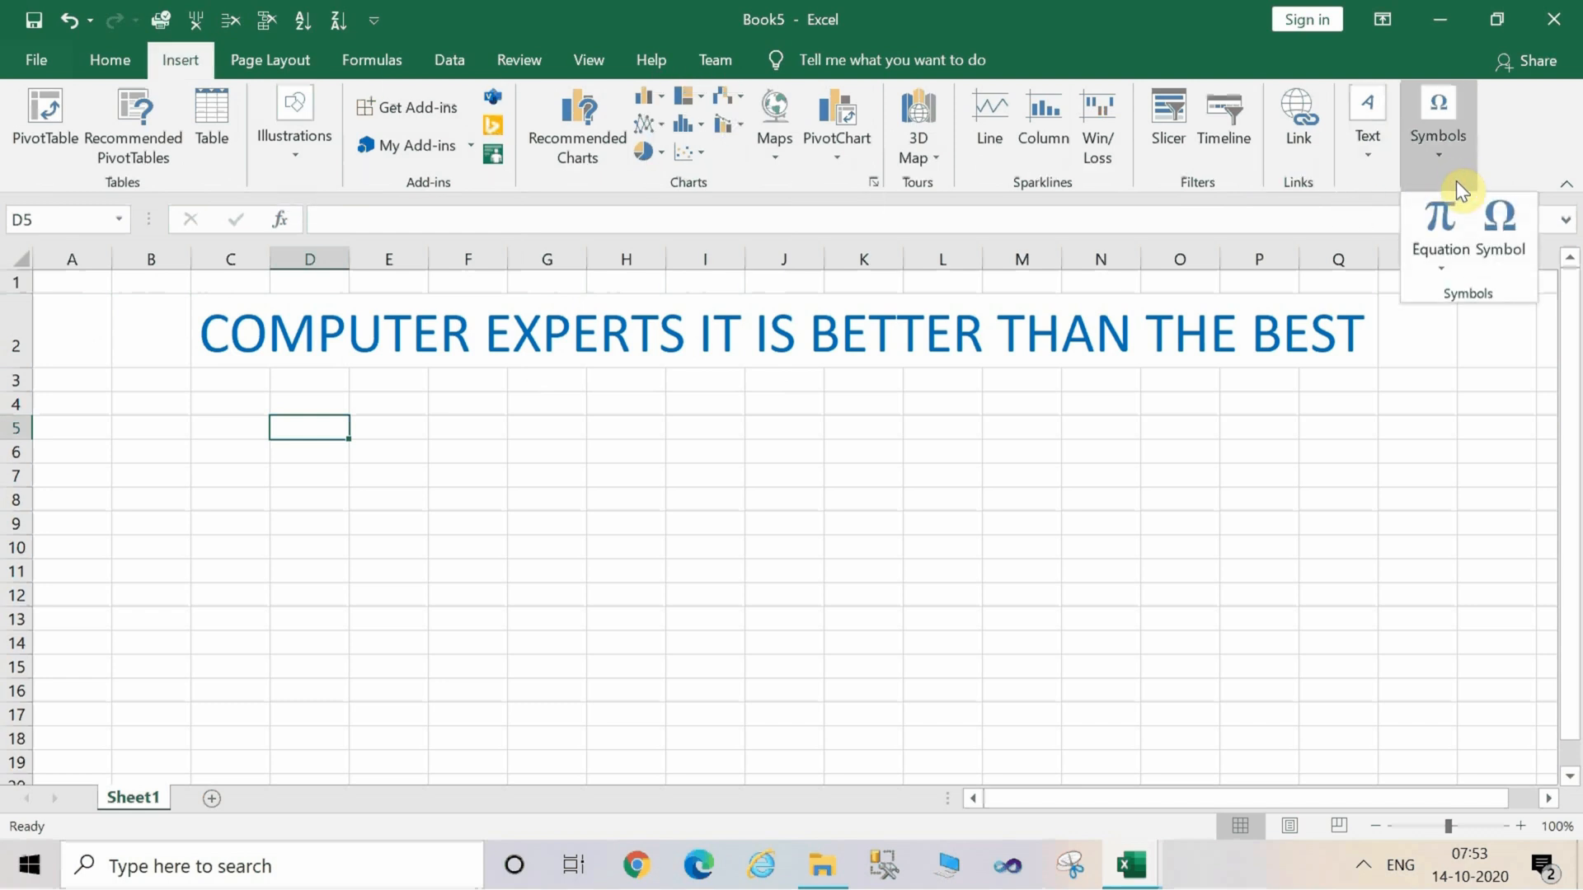
pyautogui.click(1443, 268)
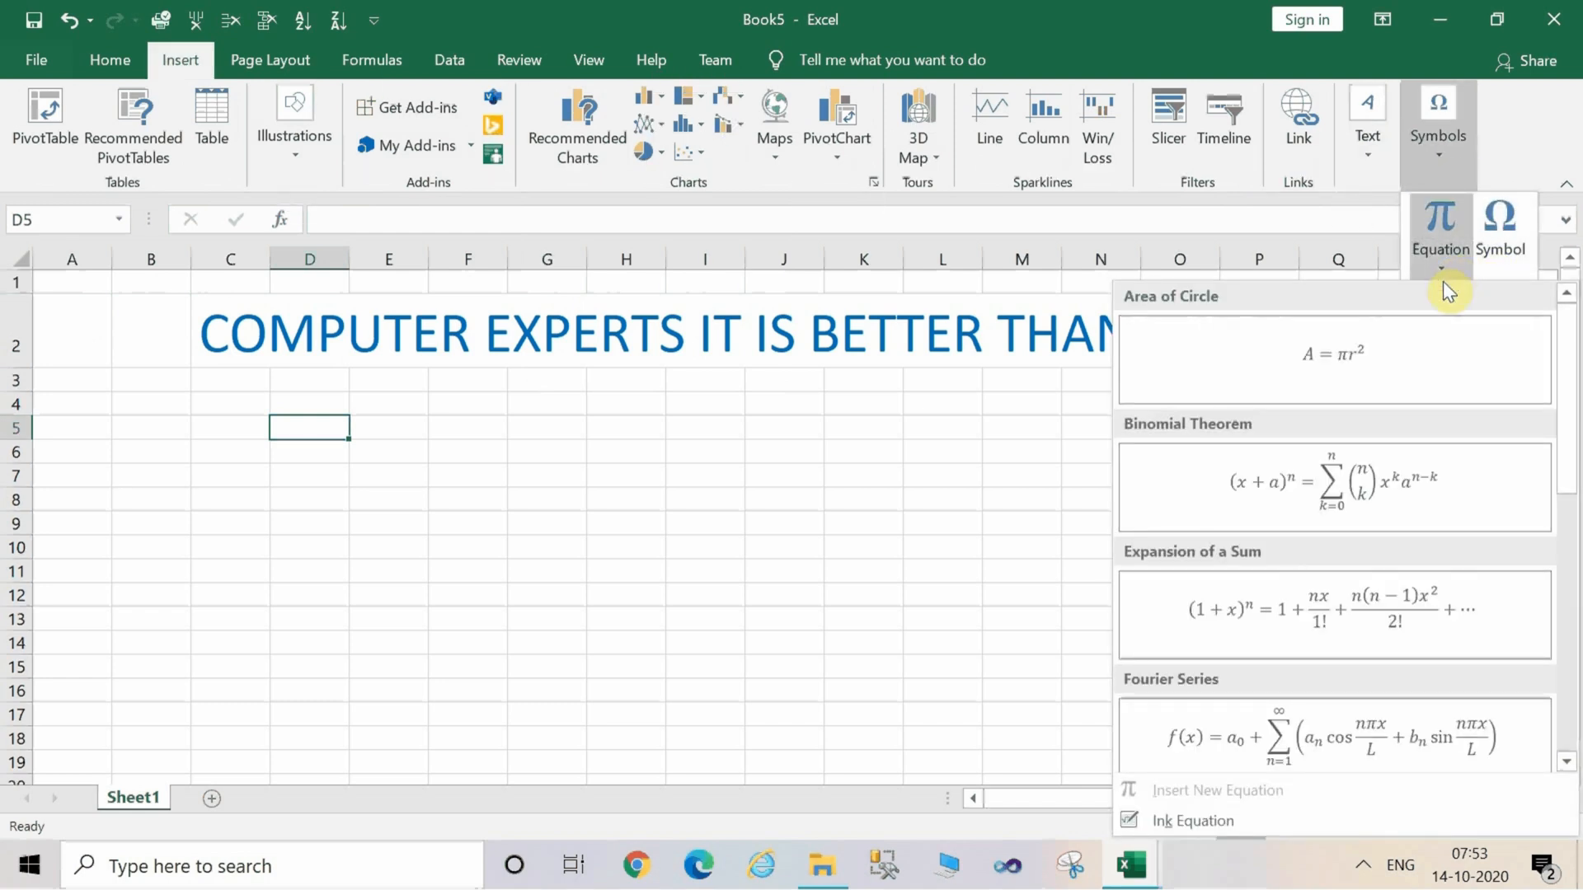
pyautogui.click(1318, 611)
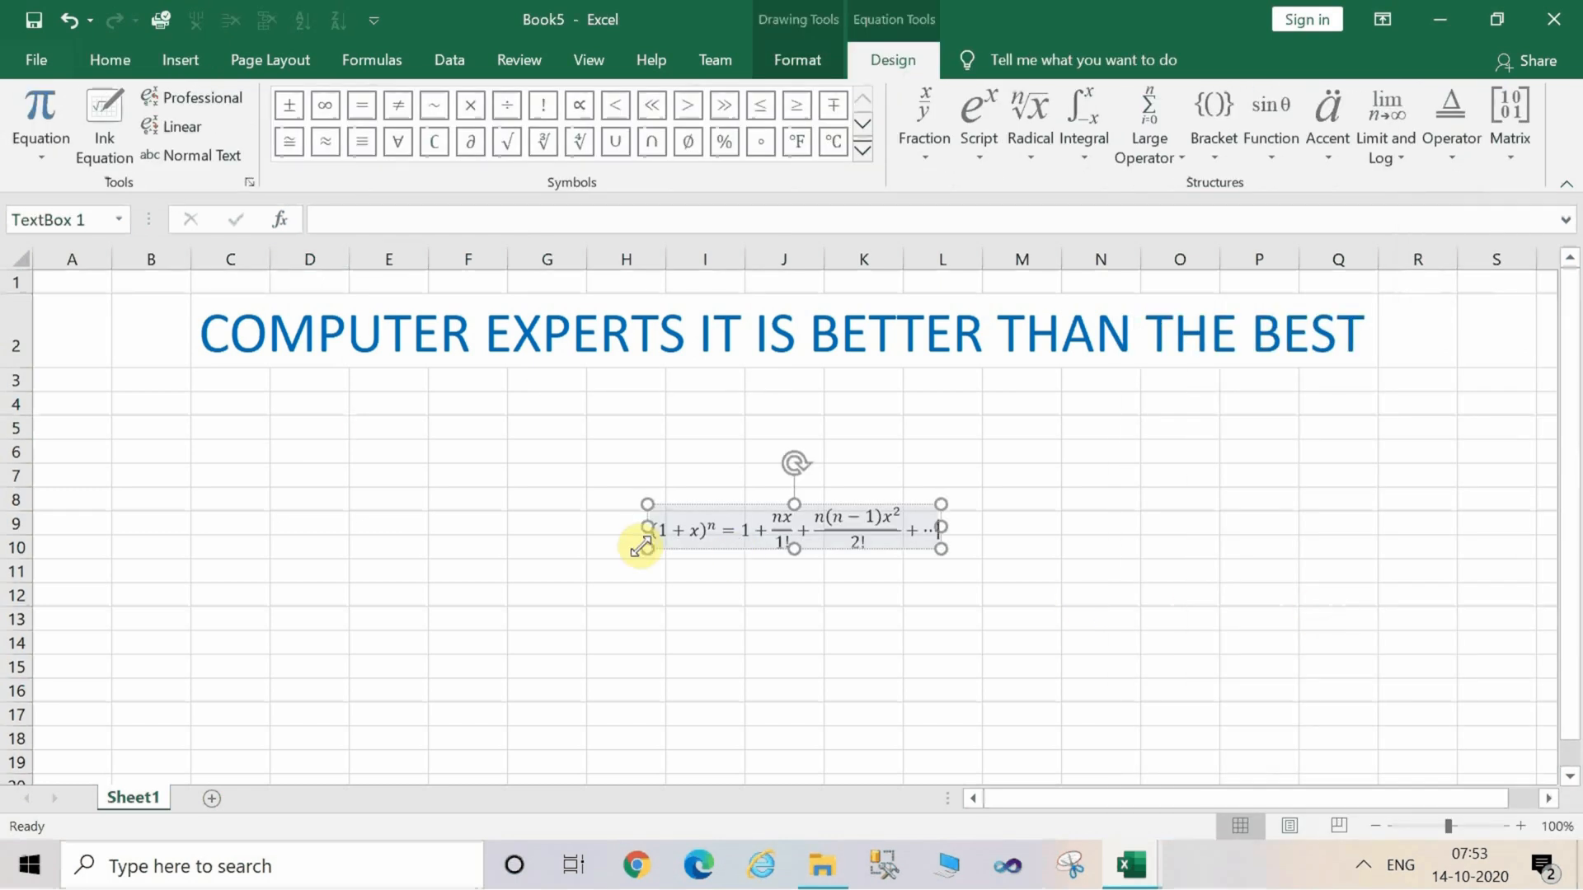
pyautogui.moveTo(647, 526); pyautogui.dragTo(403, 526)
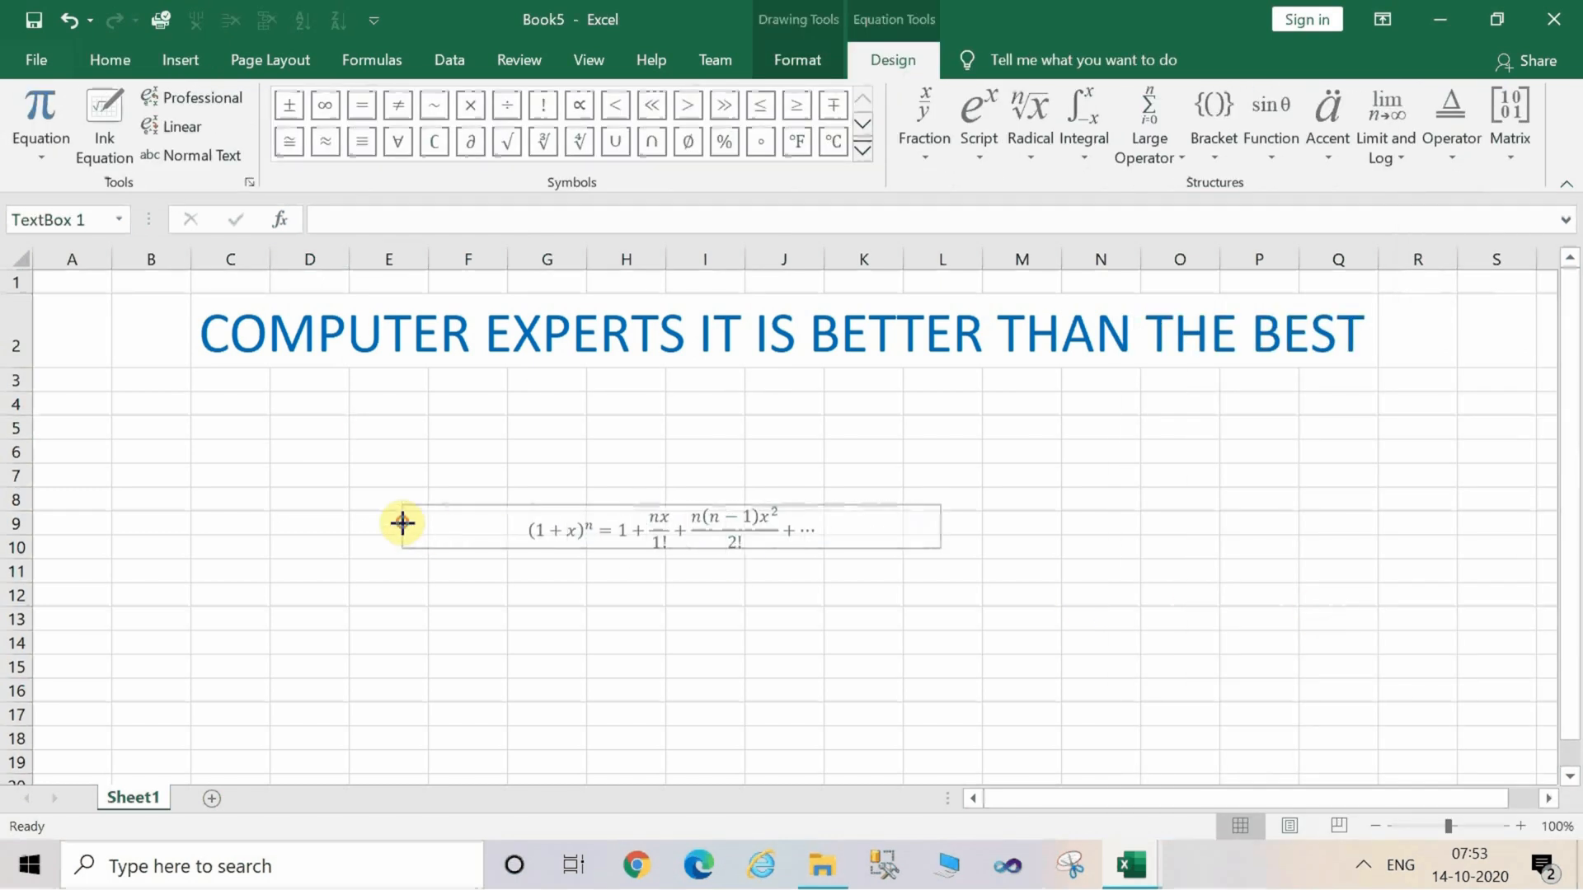
pyautogui.click(650, 425)
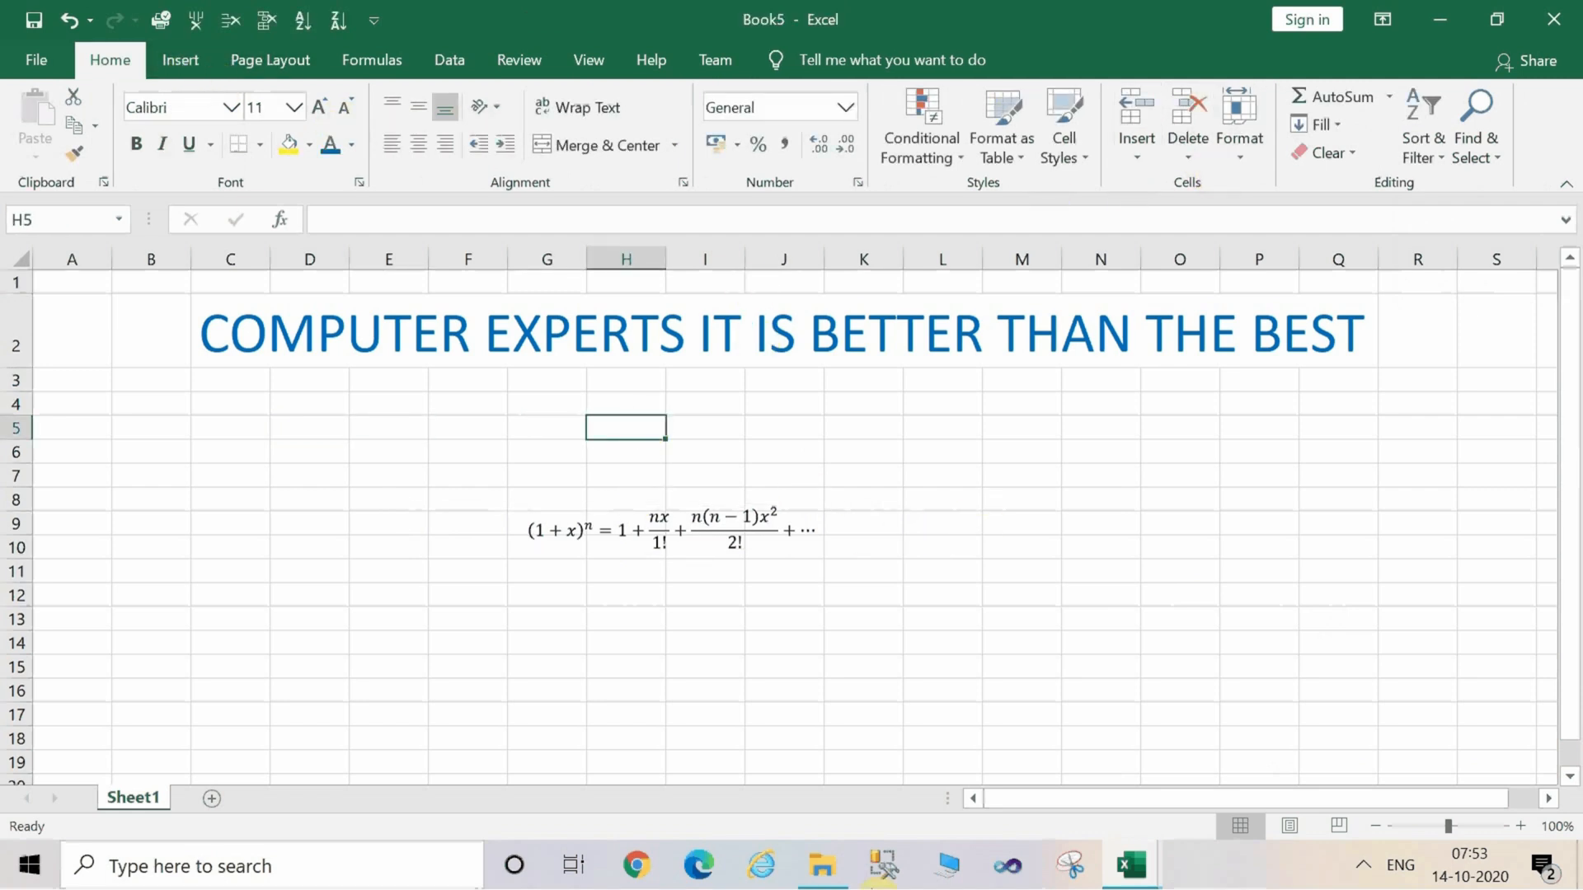
# Insert a gold-style WordArt and move it below the equation, around rows 13 to 18.
pyautogui.press('alt')
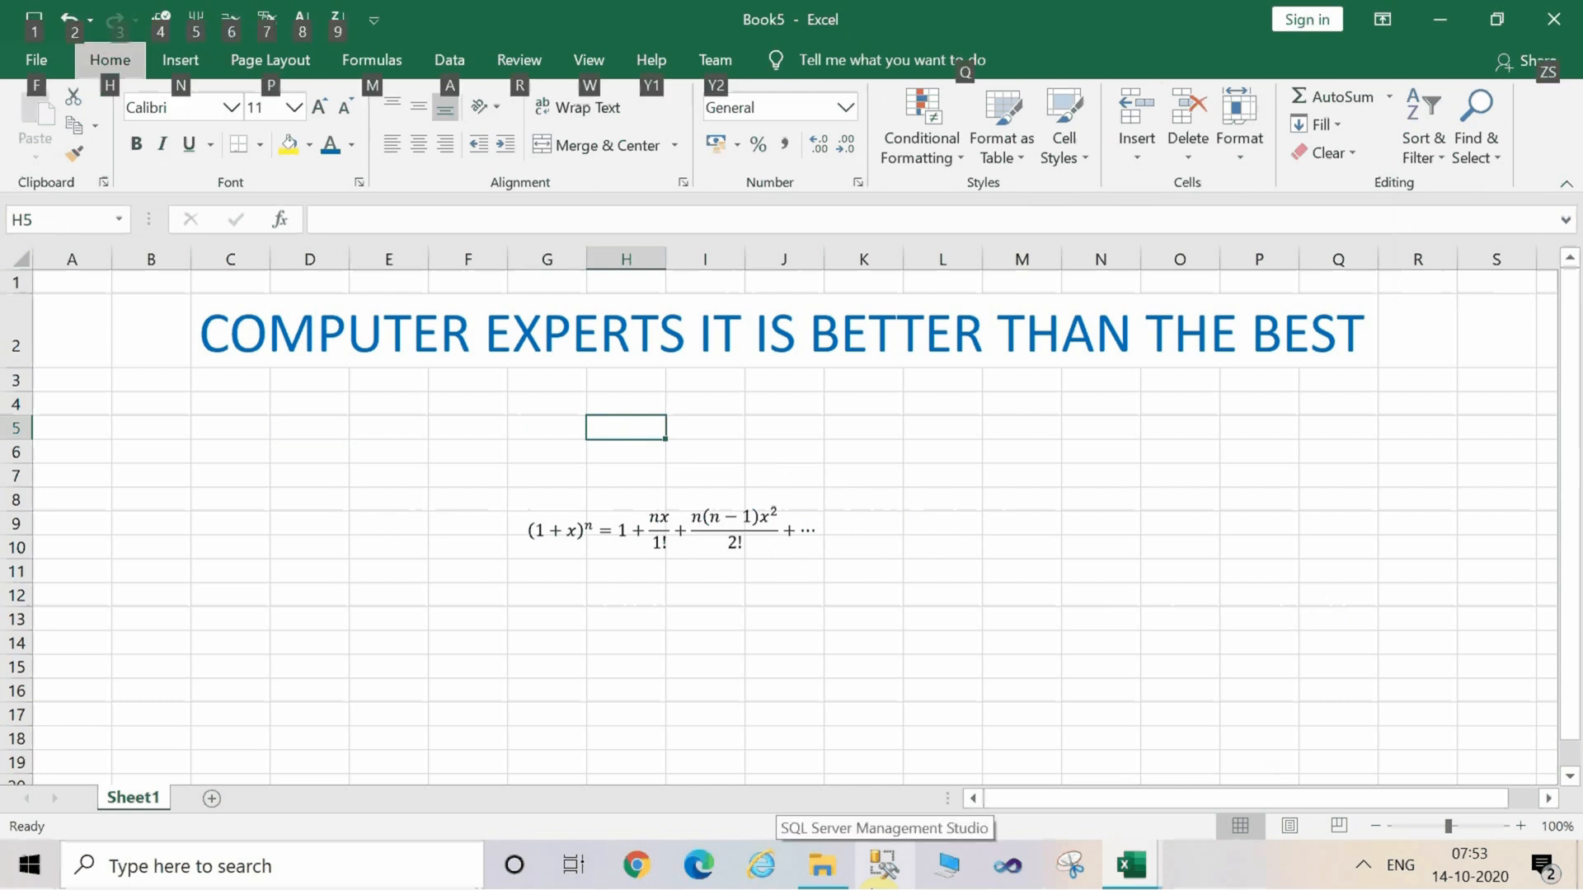
pyautogui.press('n')
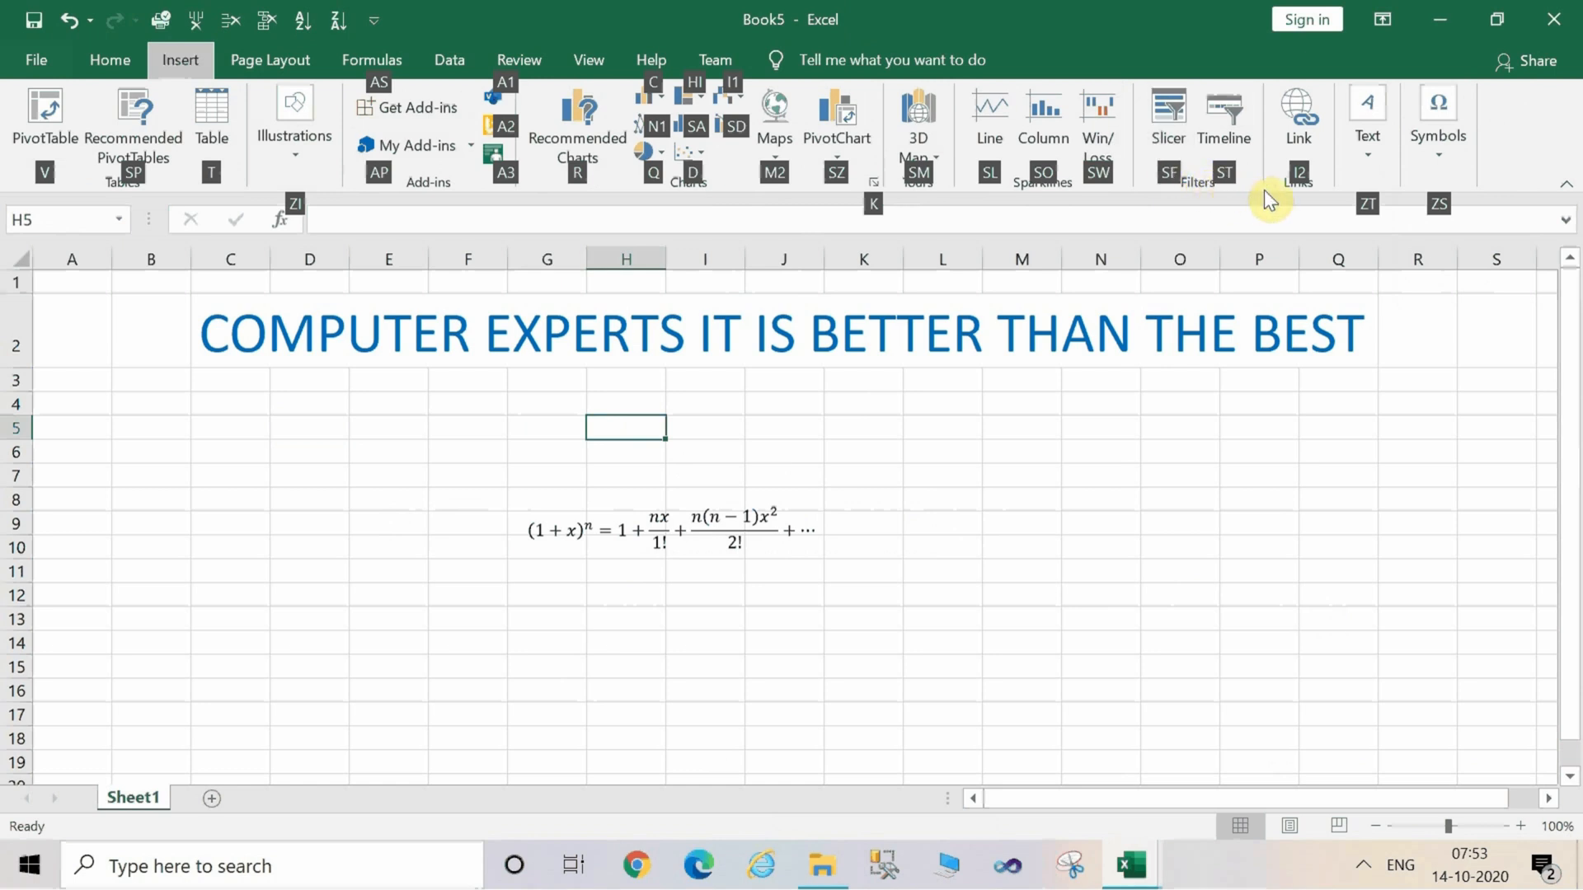
pyautogui.click(1373, 151)
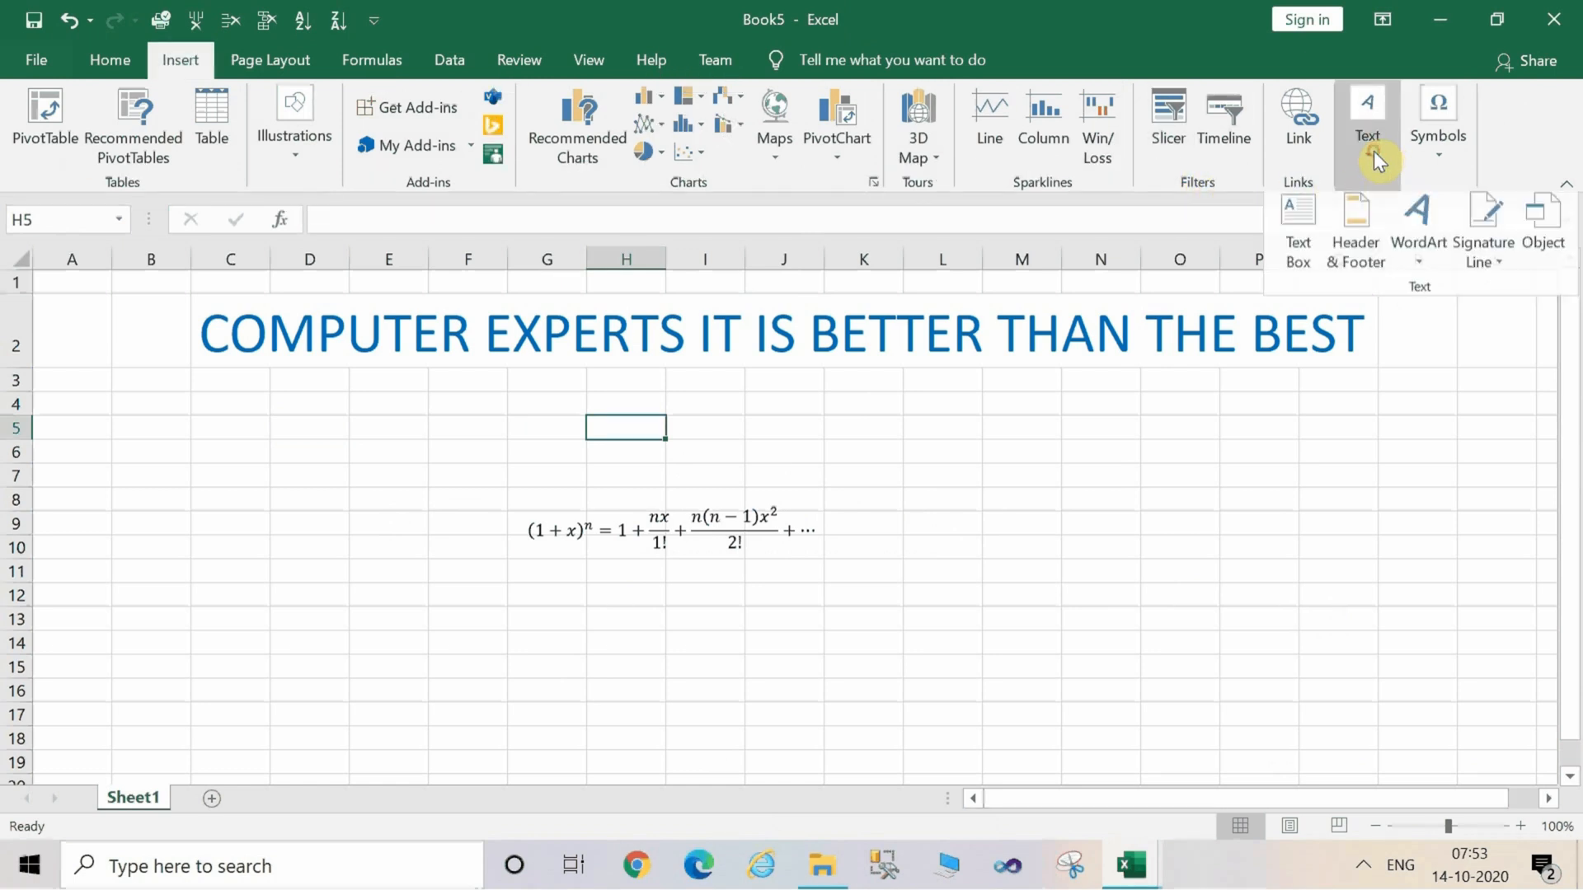
pyautogui.click(1432, 230)
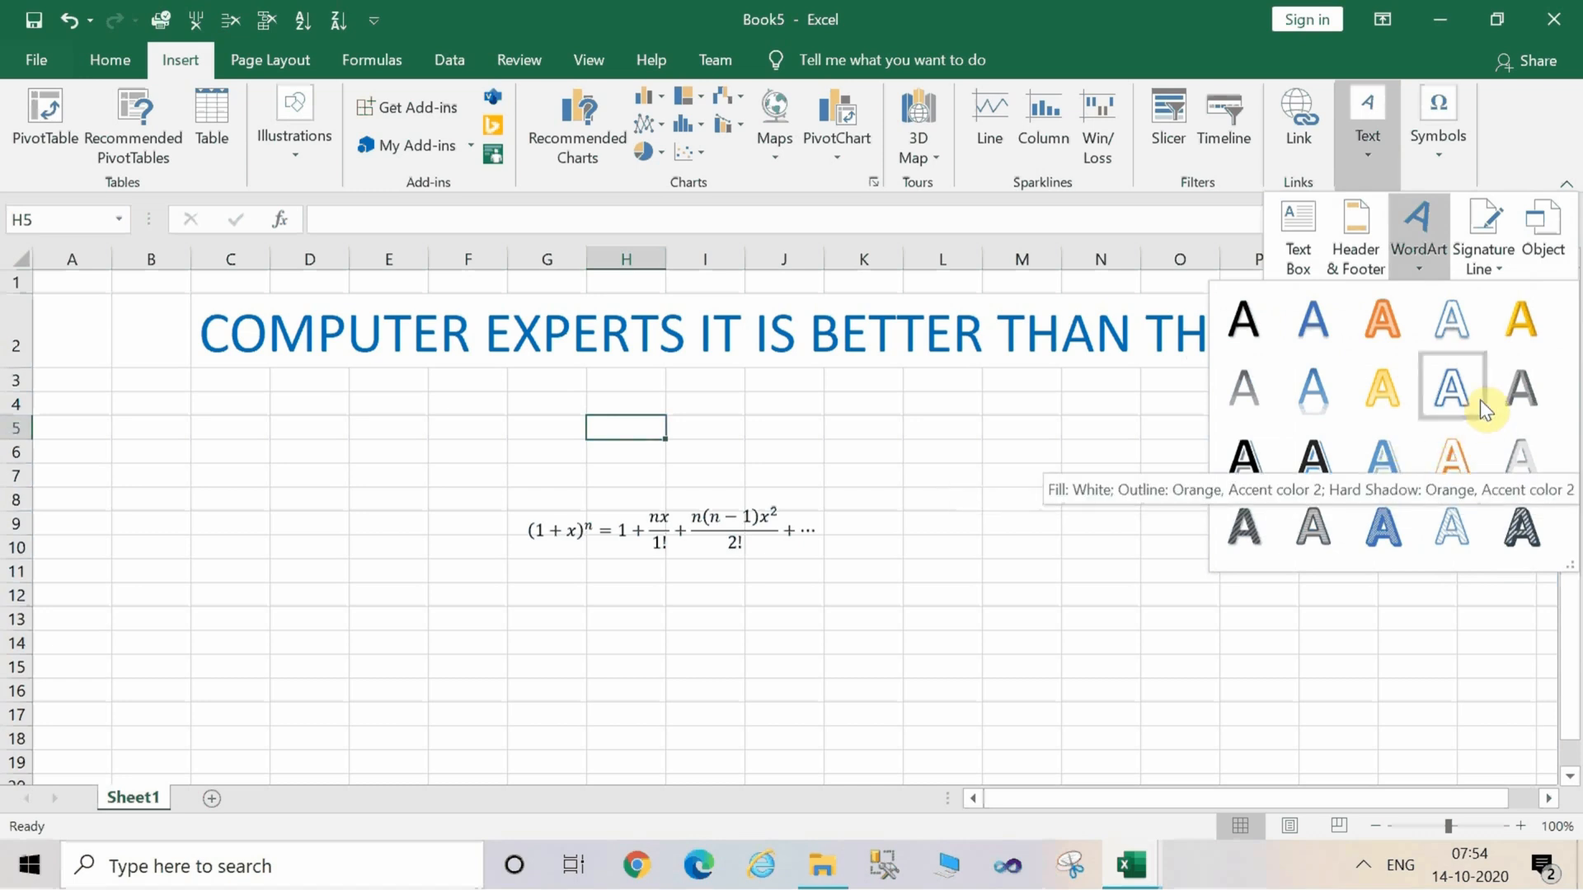
pyautogui.click(1515, 338)
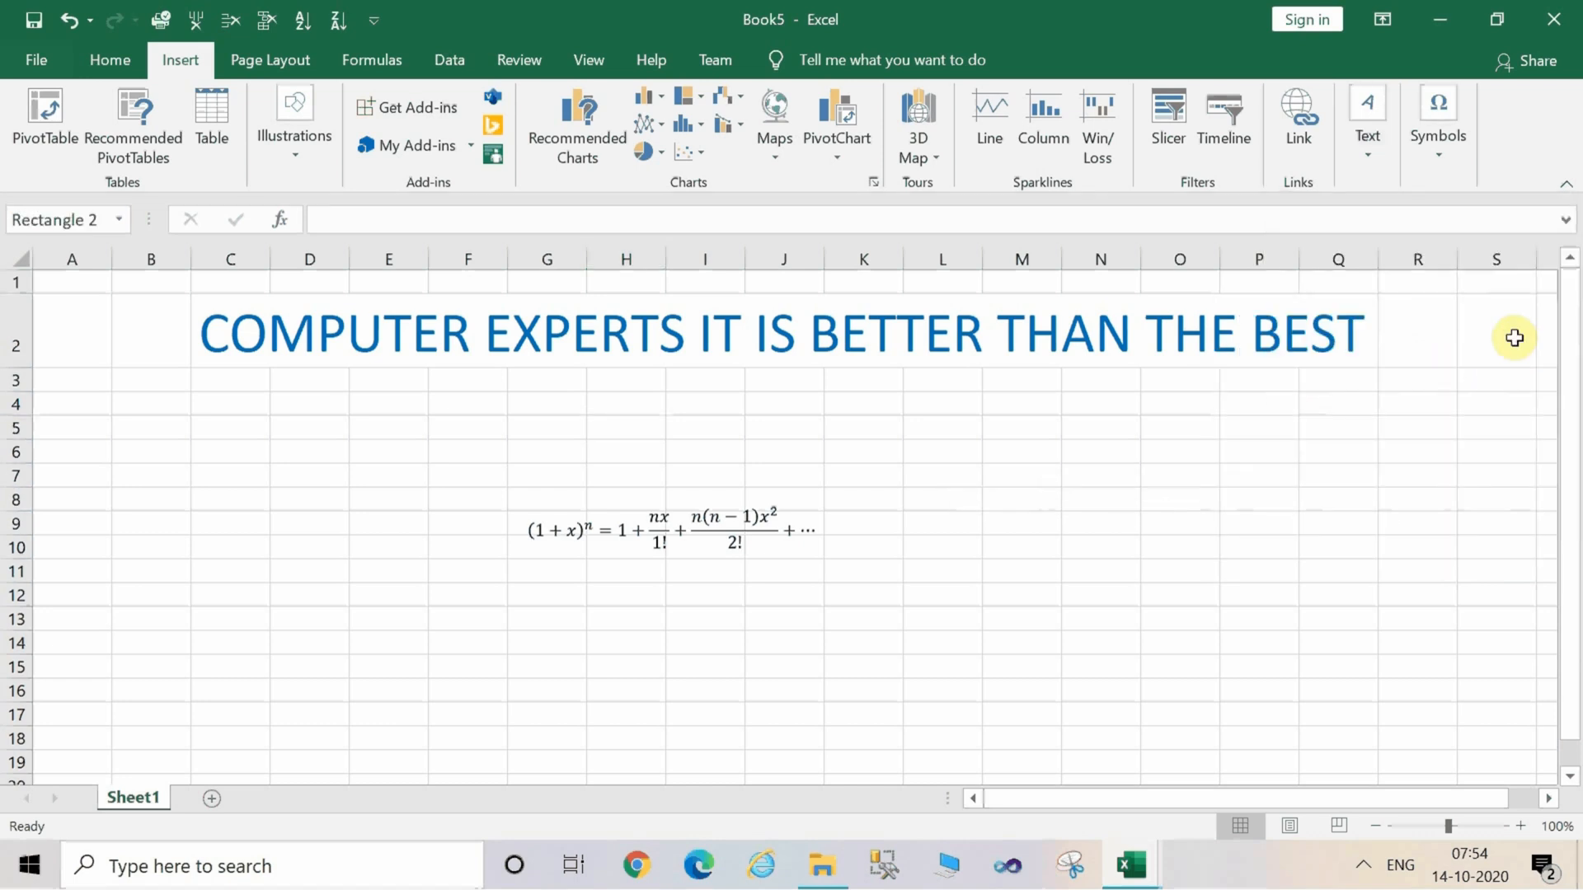
pyautogui.moveTo(770, 537); pyautogui.dragTo(478, 649)
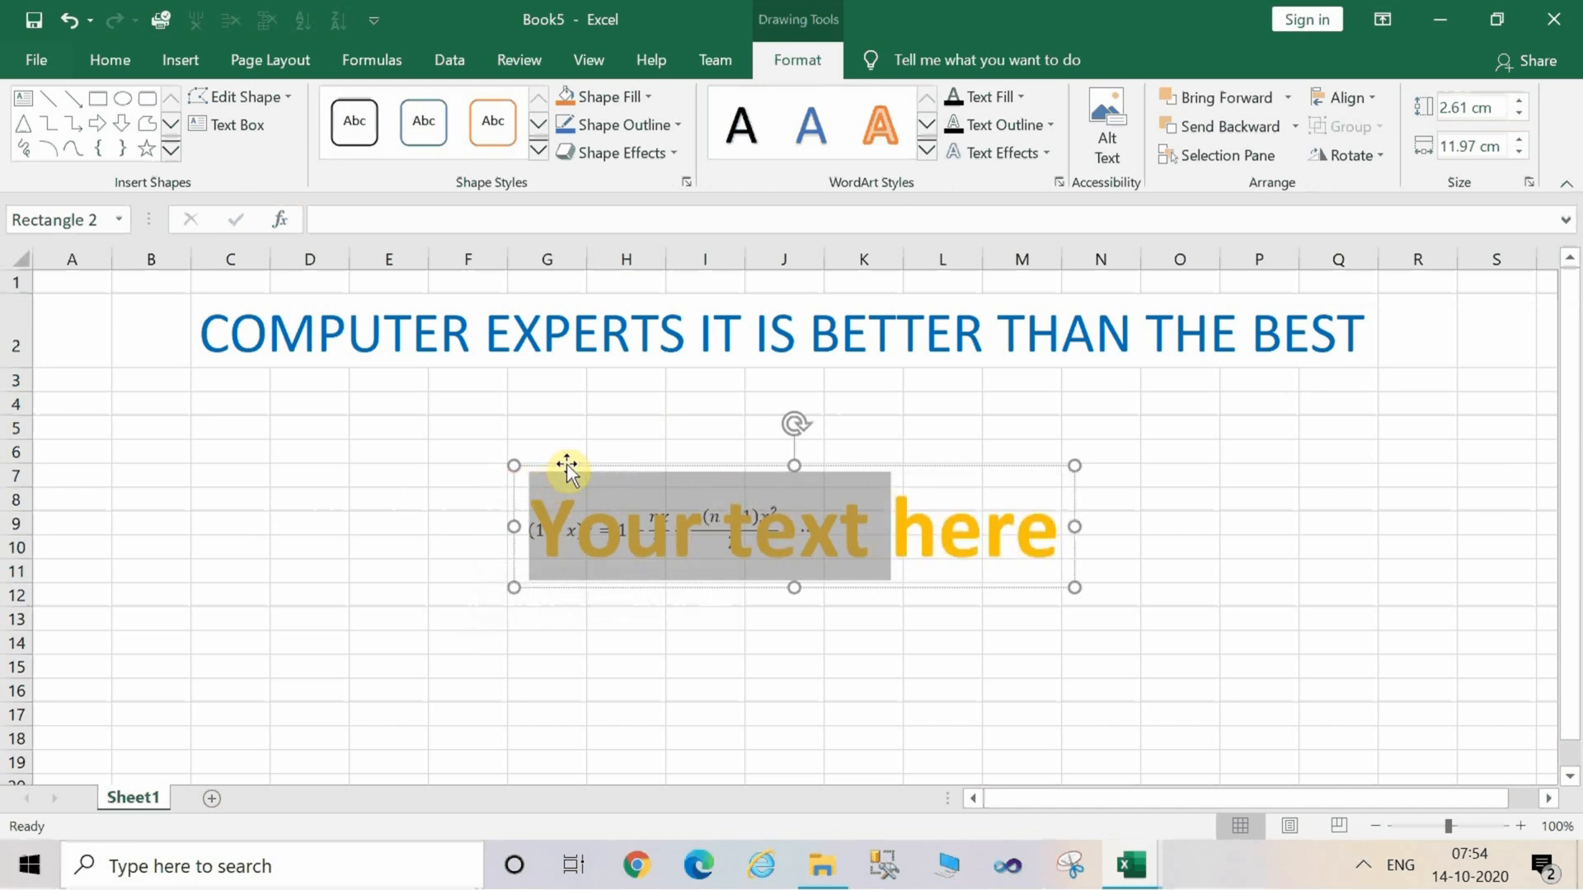
pyautogui.moveTo(565, 462); pyautogui.dragTo(435, 618)
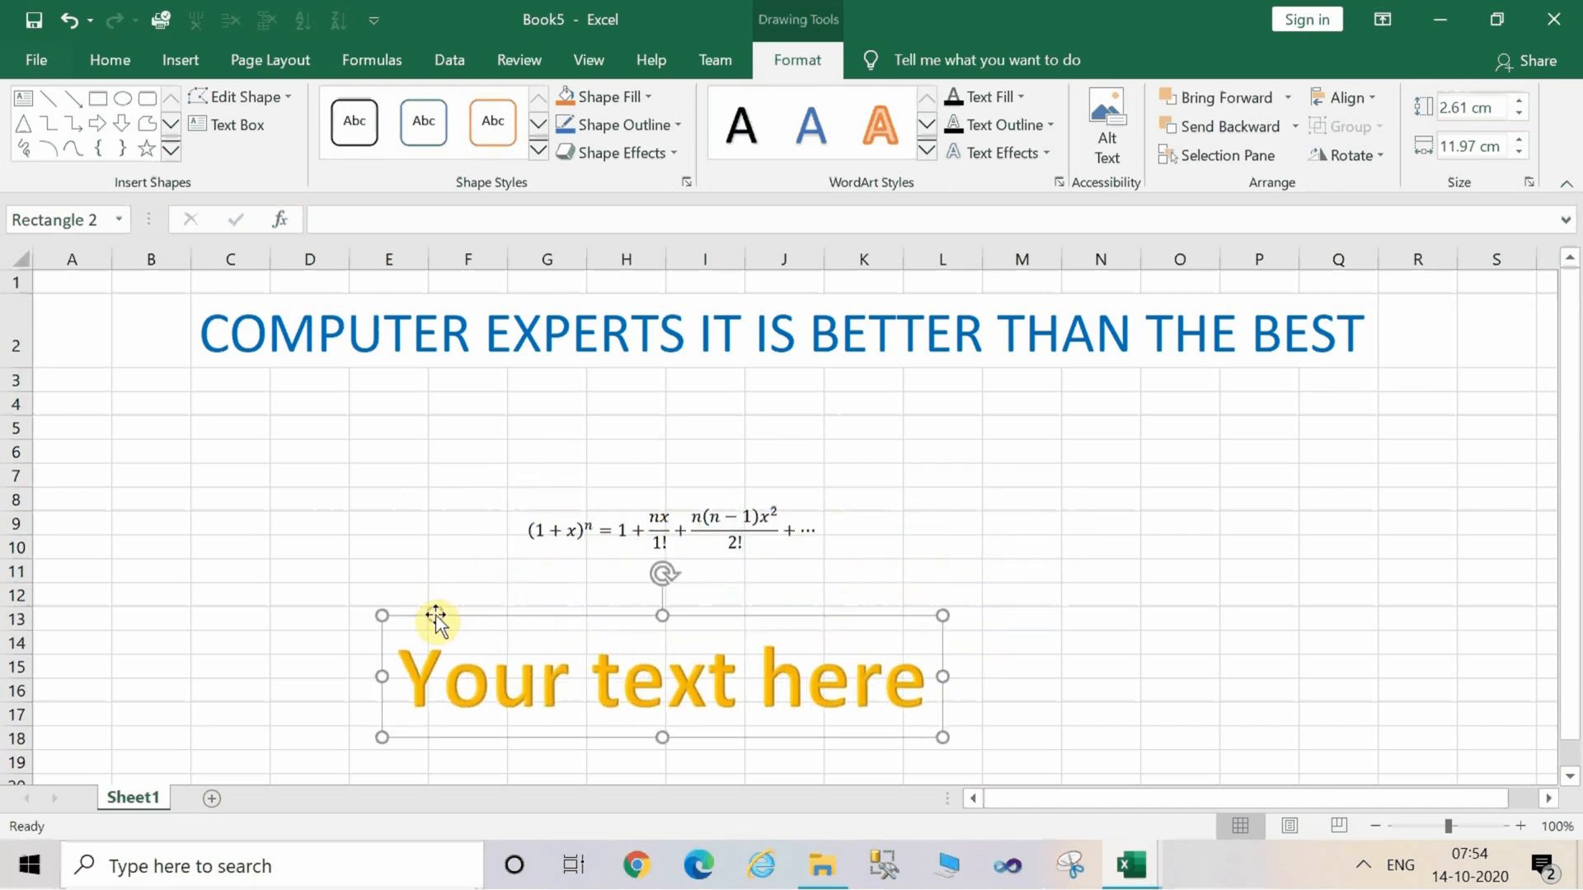
# Replace the WordArt placeholder text with HEY ITS COOL NA and deselect it.
pyautogui.write('t')
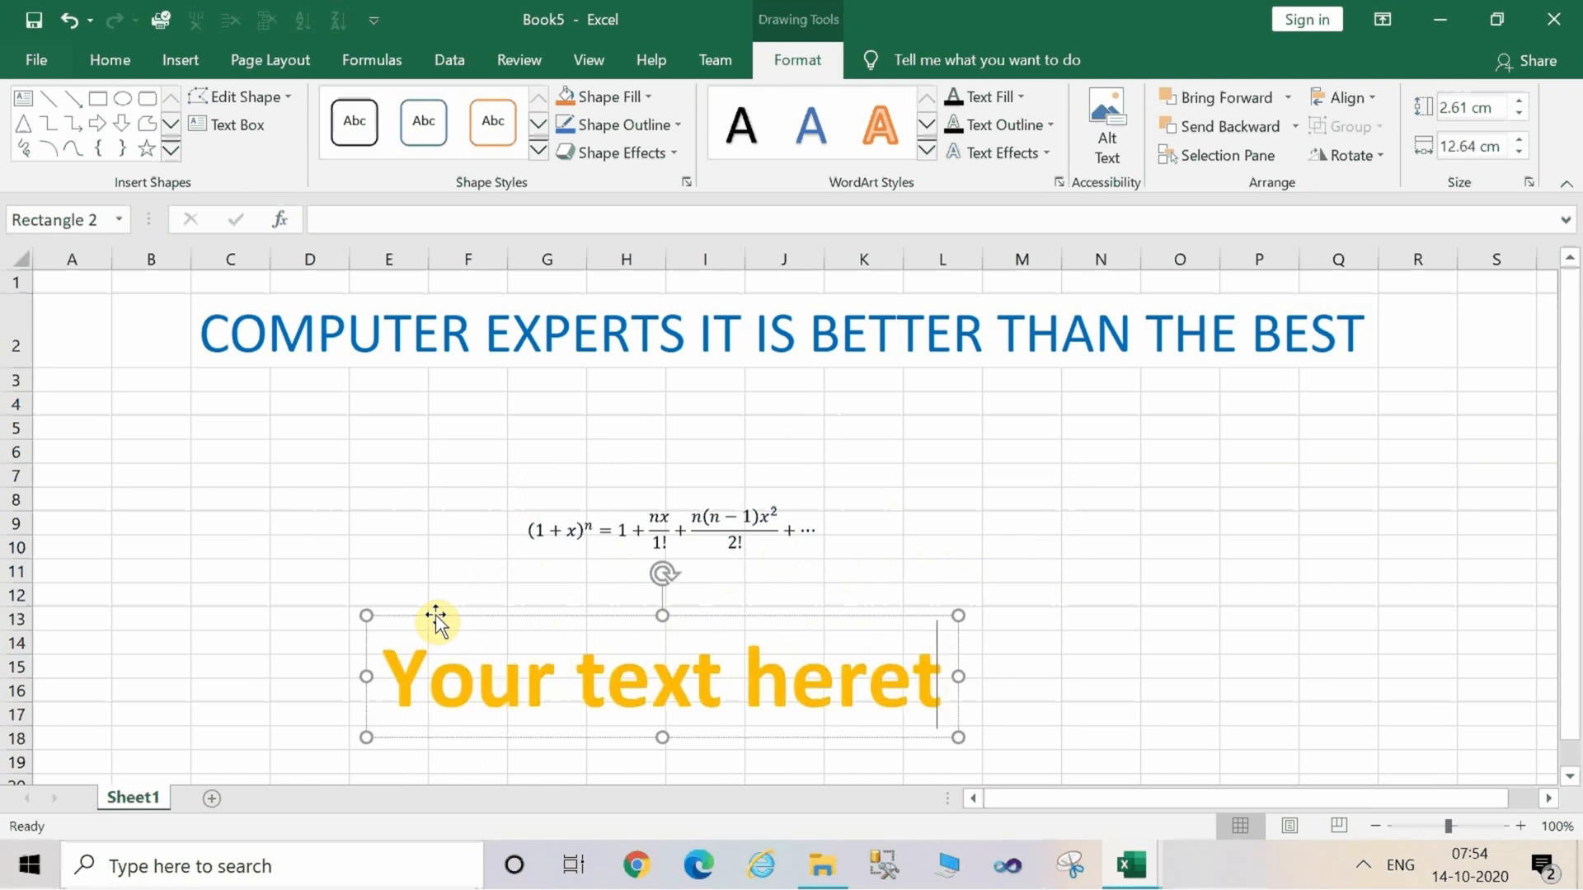
pyautogui.press('BackSpace')
pyautogui.press('BackSpace')
pyautogui.press('BackSpace')
pyautogui.press('BackSpace')
pyautogui.press('BackSpace')
pyautogui.press('BackSpace')
pyautogui.press('BackSpace')
pyautogui.press('BackSpace')
pyautogui.press('BackSpace')
pyautogui.press('BackSpace')
pyautogui.press('BackSpace')
pyautogui.press('BackSpace')
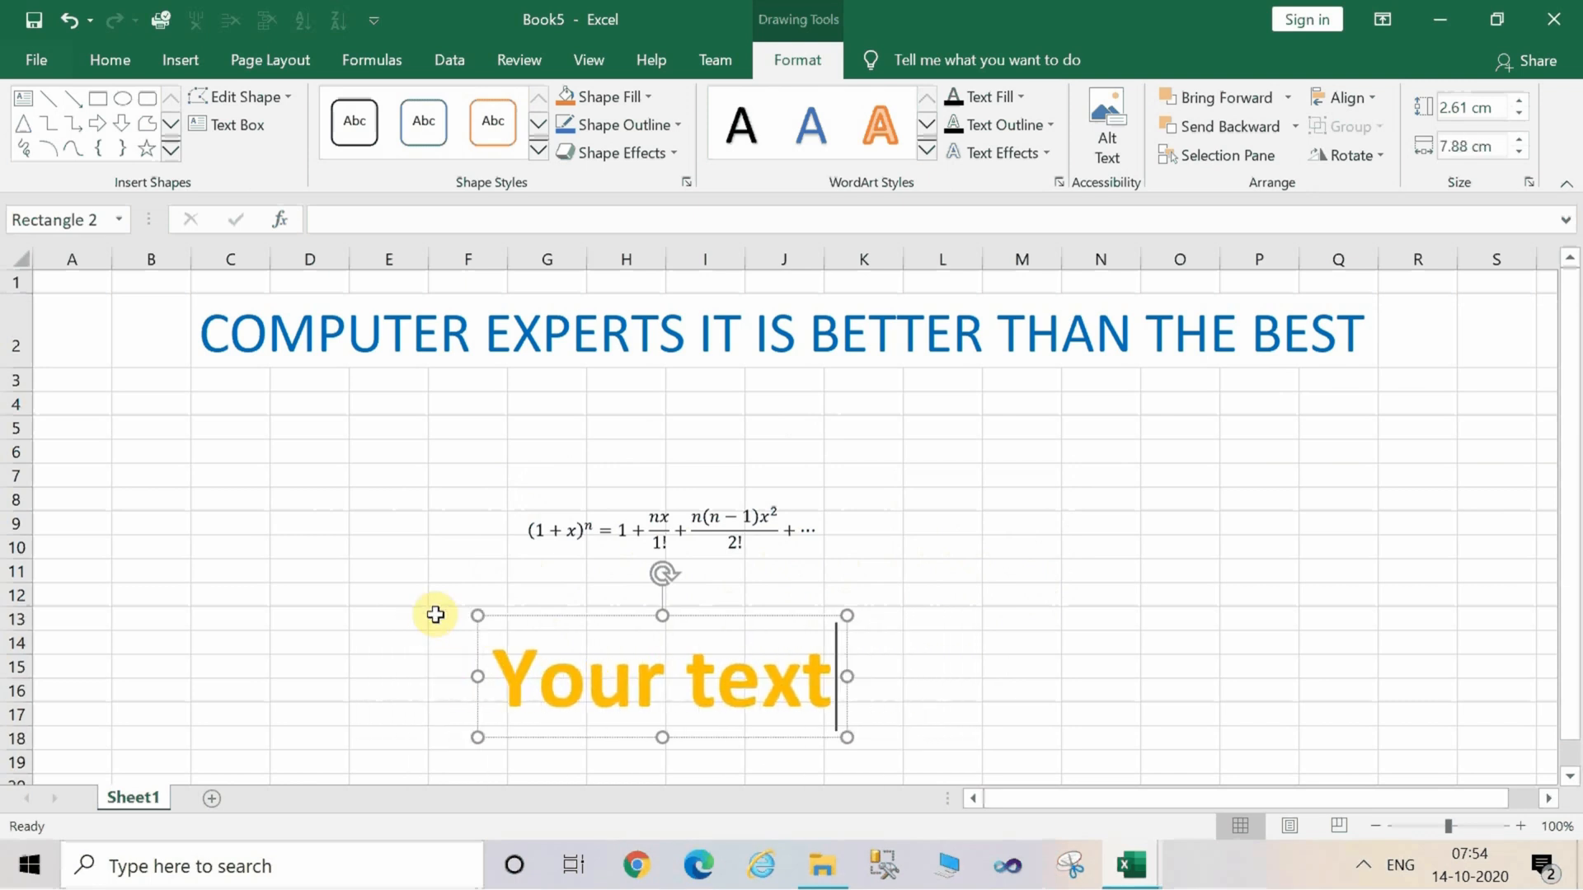
pyautogui.press('BackSpace')
pyautogui.press('BackSpace')
pyautogui.press('BackSpace')
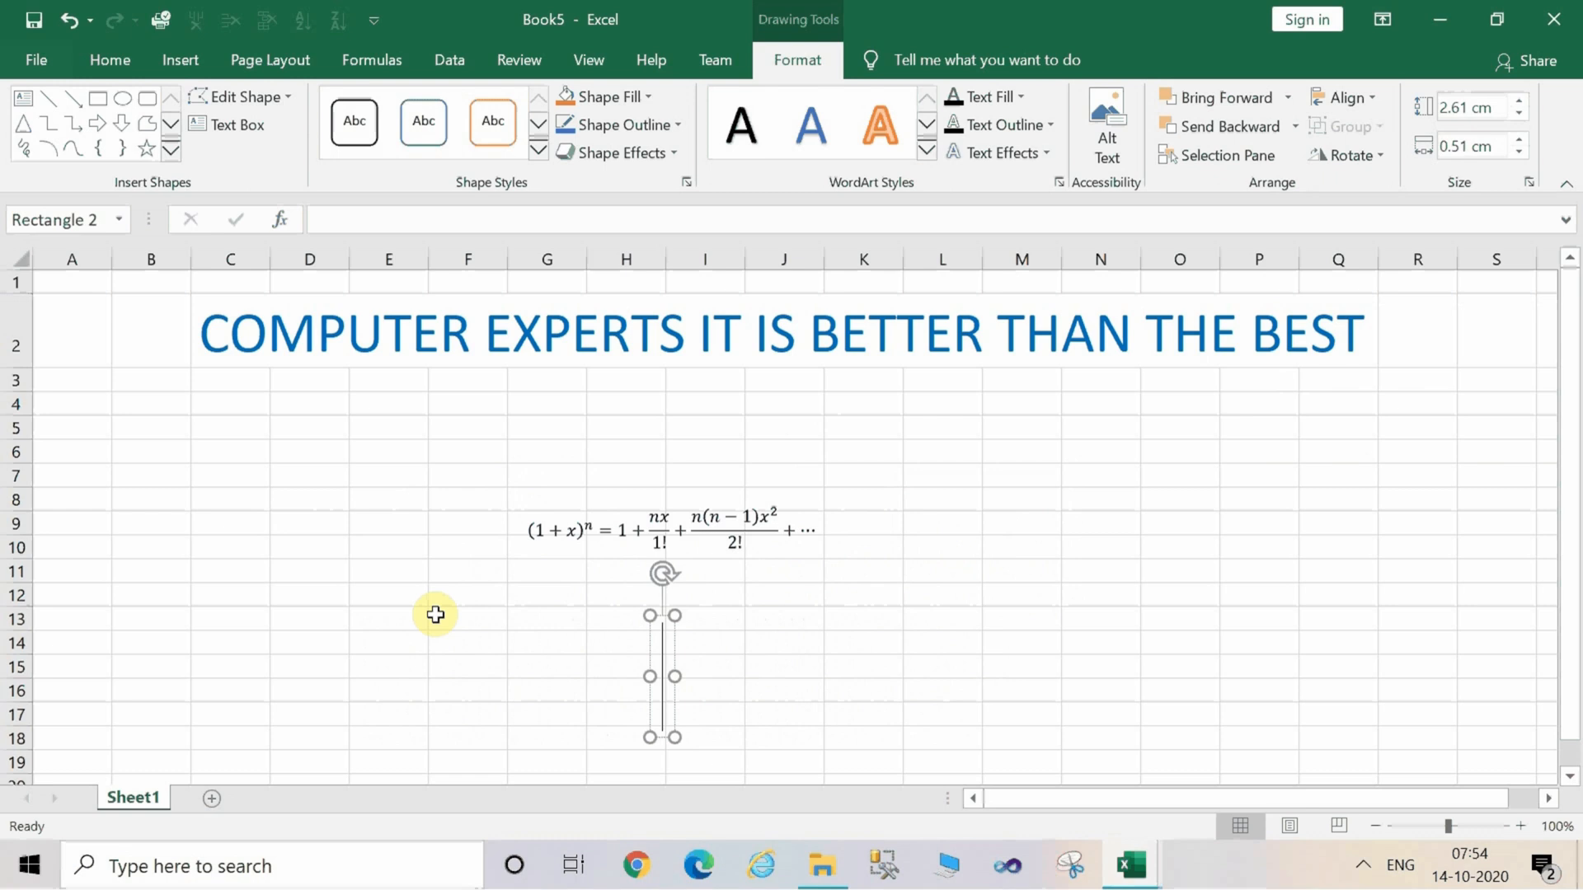
pyautogui.write('n')
pyautogui.press('BackSpace')
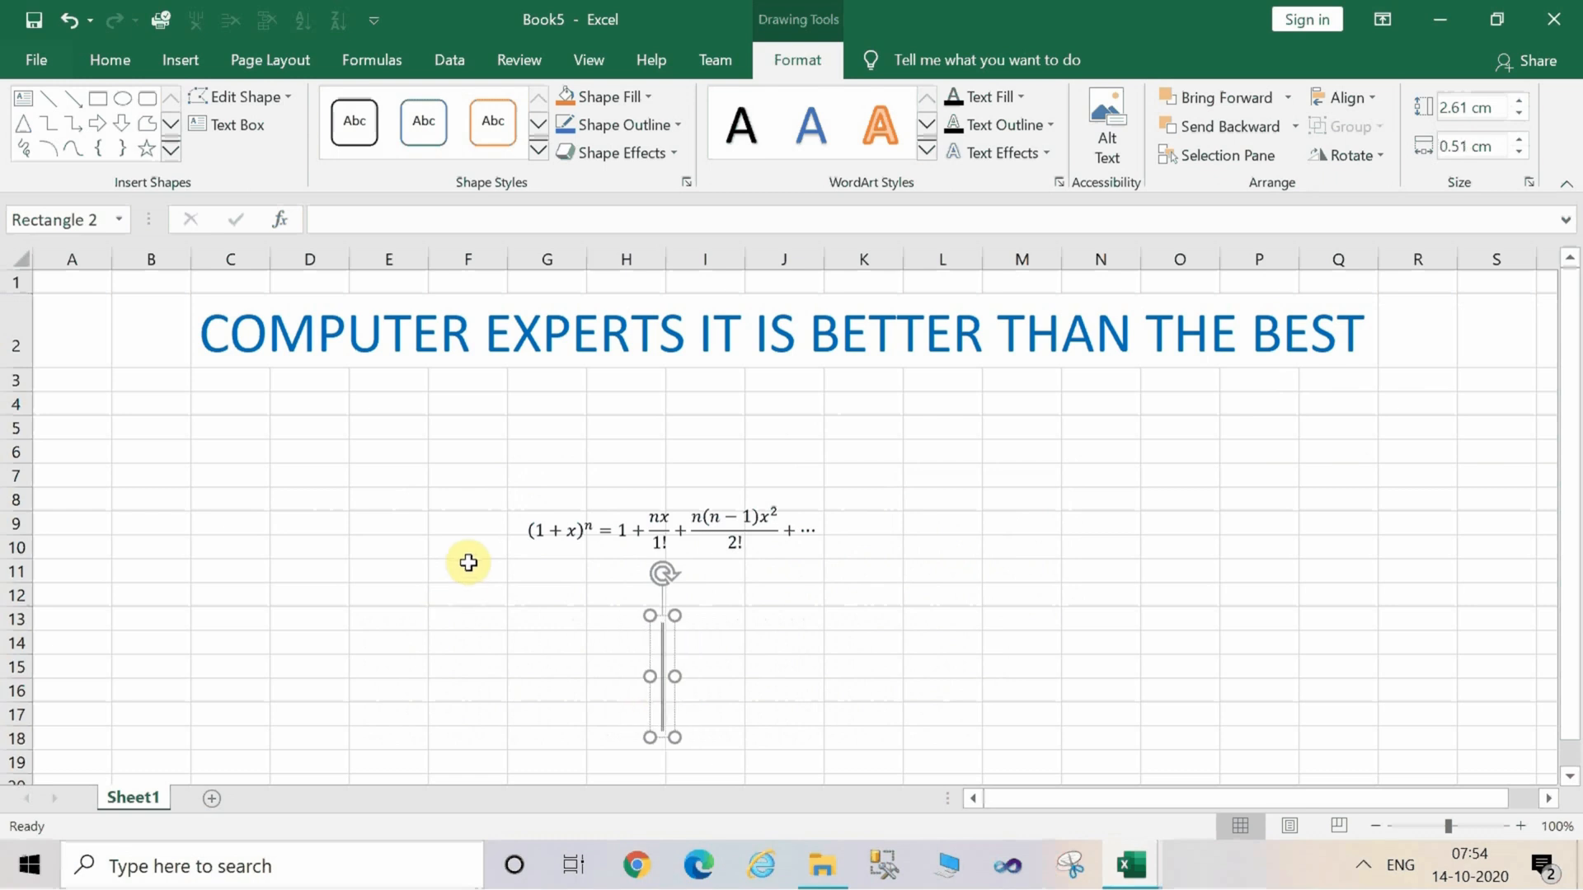
pyautogui.write('sU')
pyautogui.press('BackSpace')
pyautogui.press('BackSpace')
pyautogui.write('E')
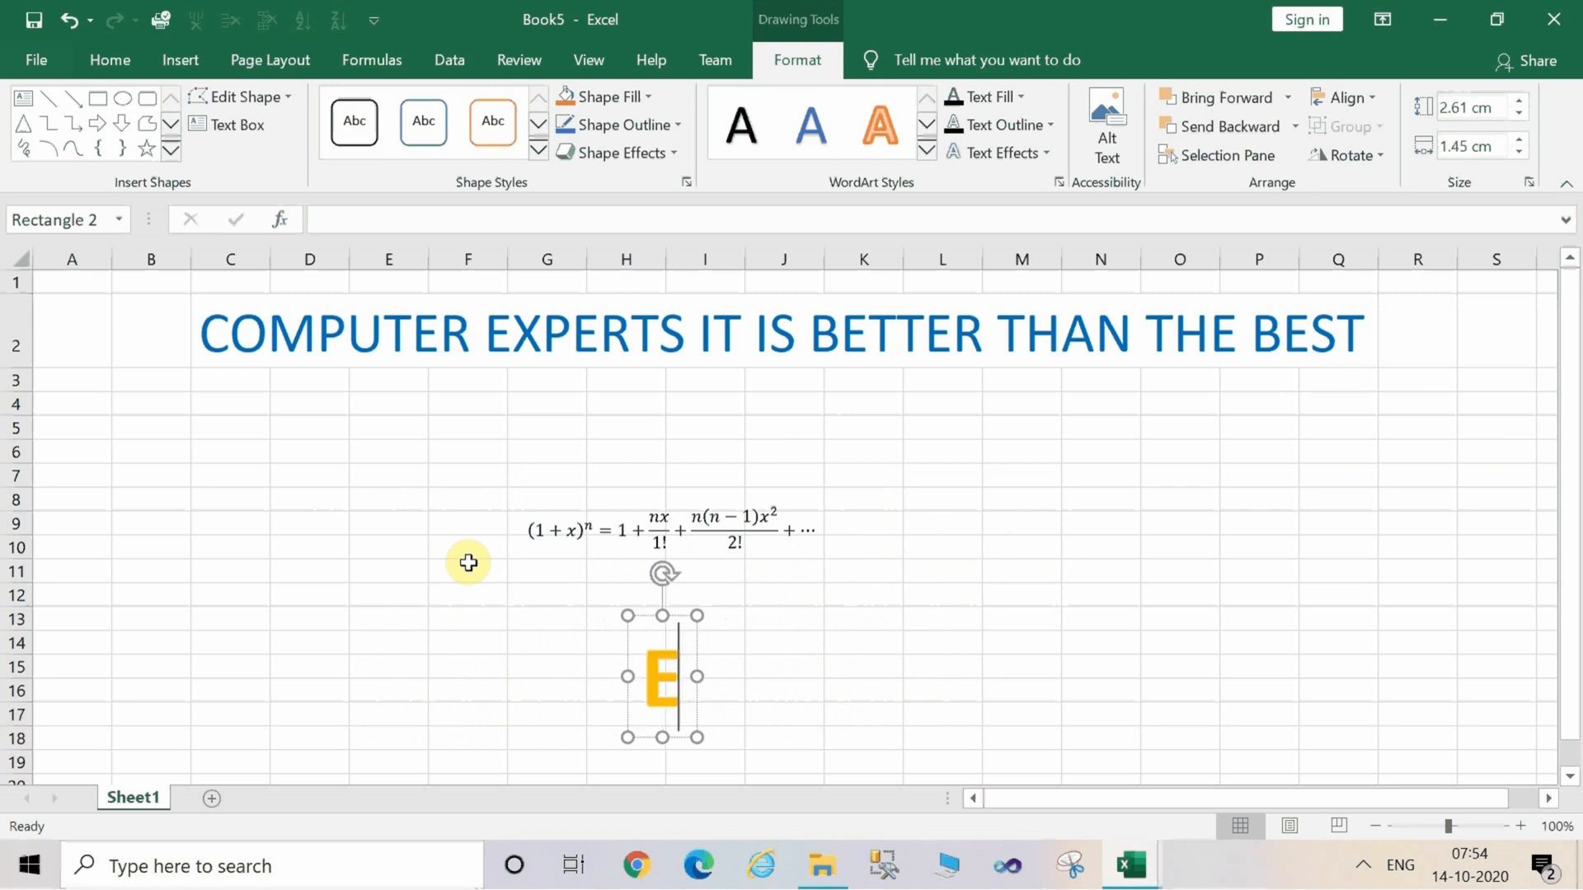
pyautogui.press('BackSpace')
pyautogui.write('HEY I')
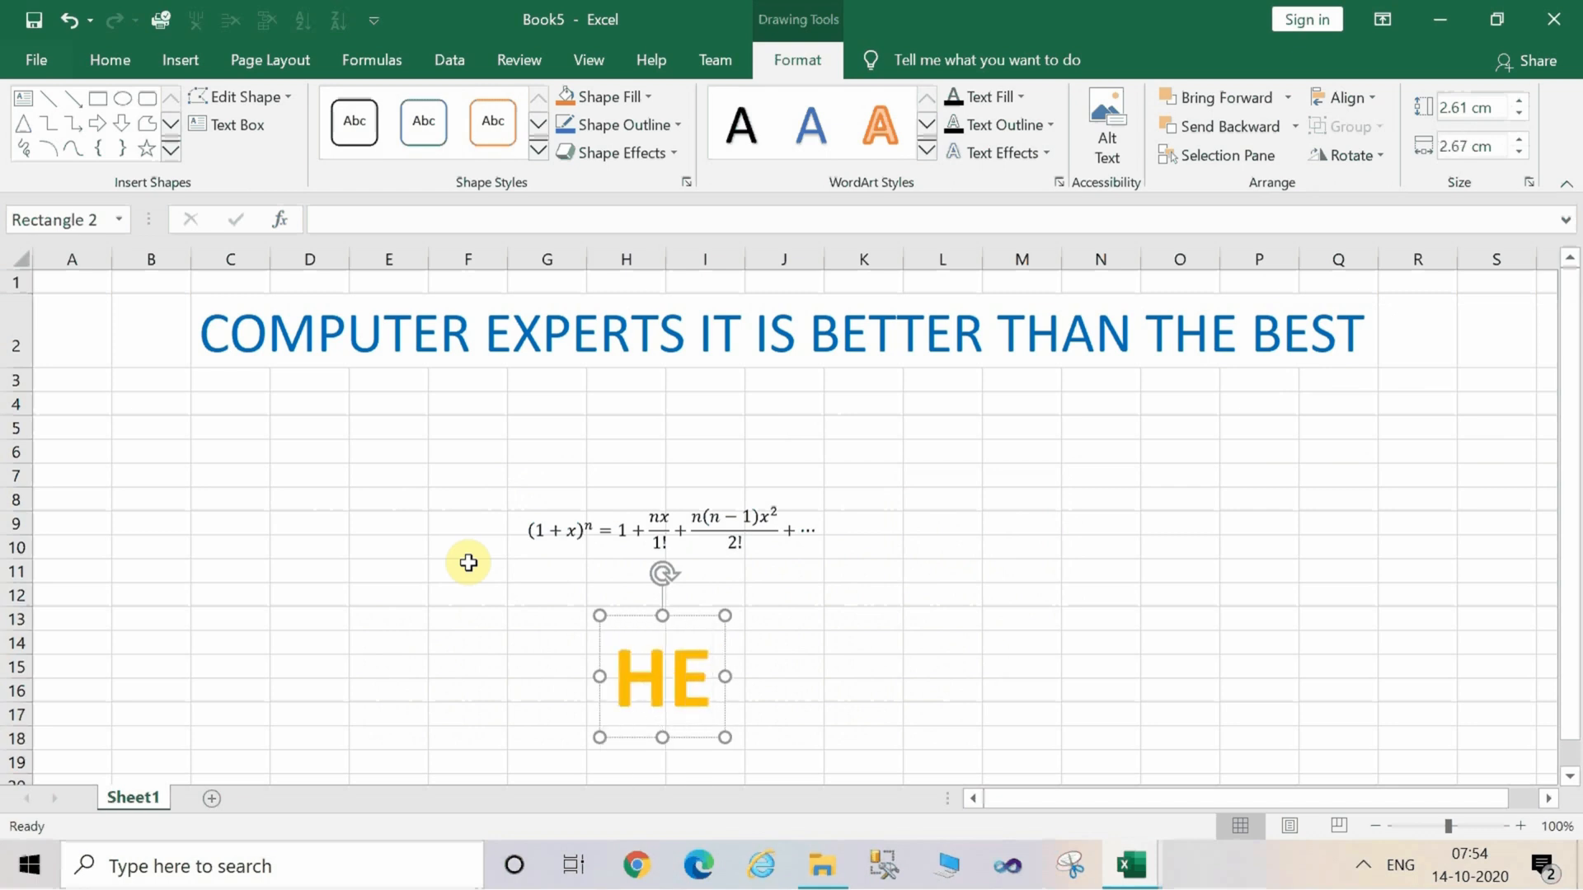
pyautogui.write('T')
pyautogui.press('BackSpace')
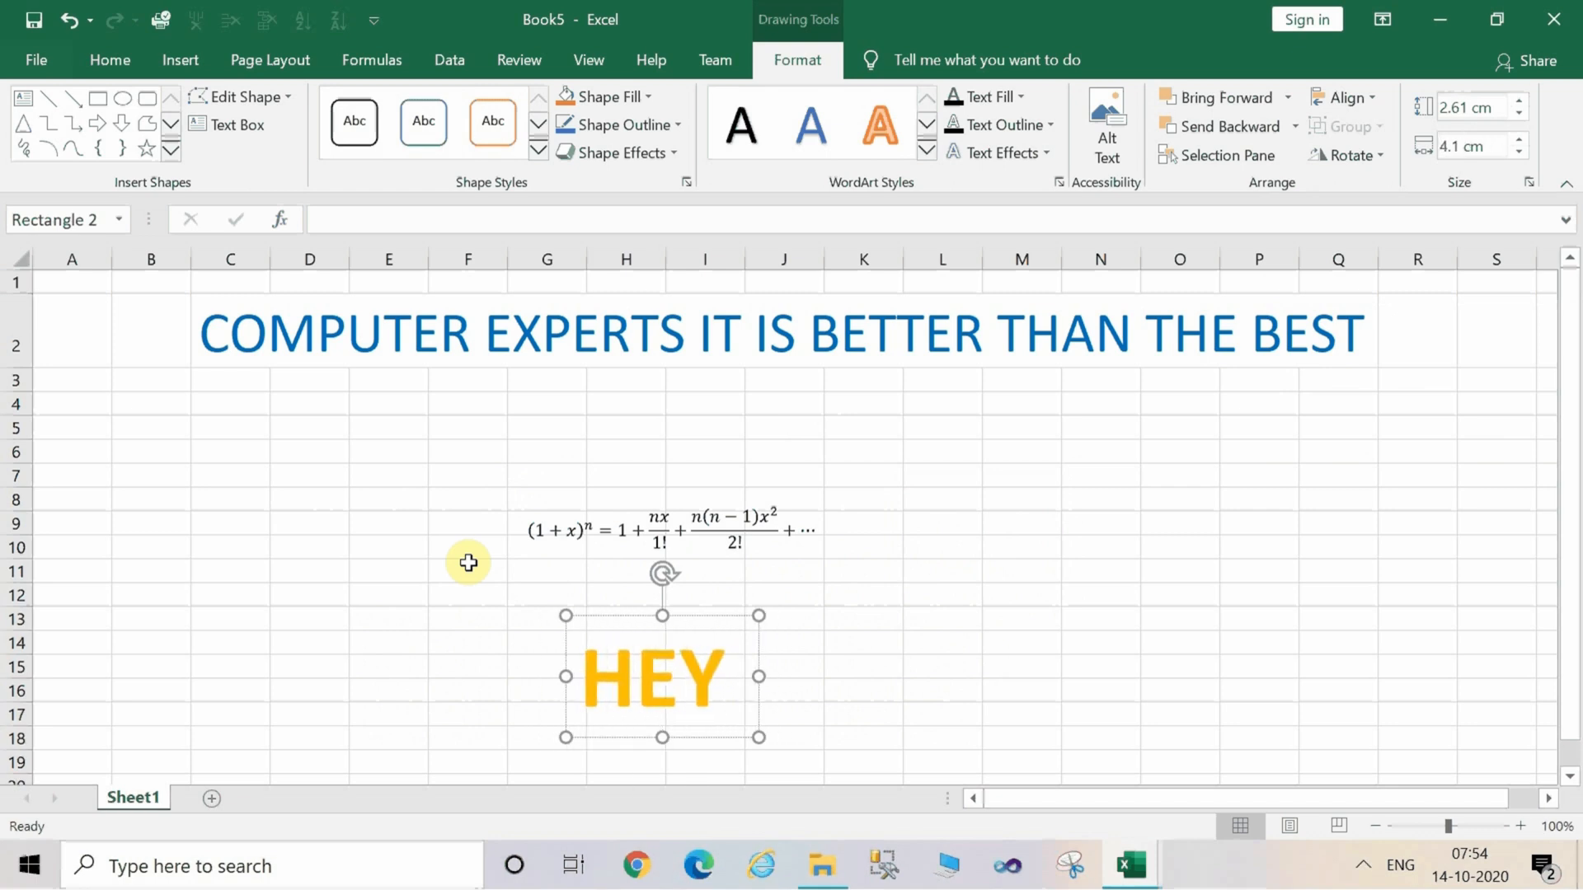
pyautogui.write('ITS COLL N')
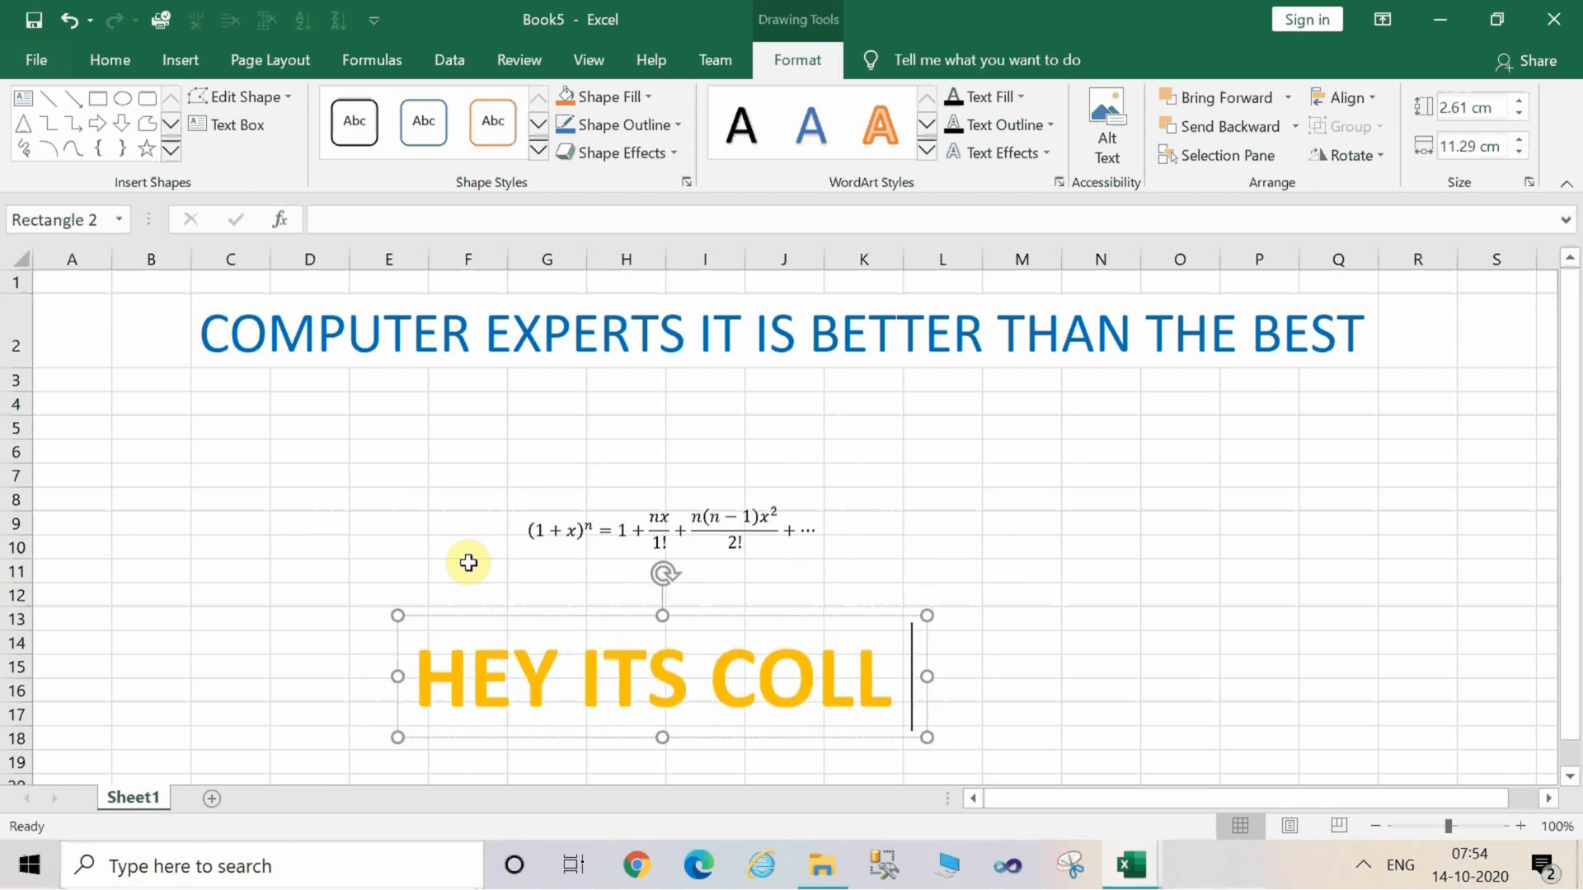
pyautogui.press('BackSpace')
pyautogui.press('BackSpace')
pyautogui.press('BackSpace')
pyautogui.press('BackSpace')
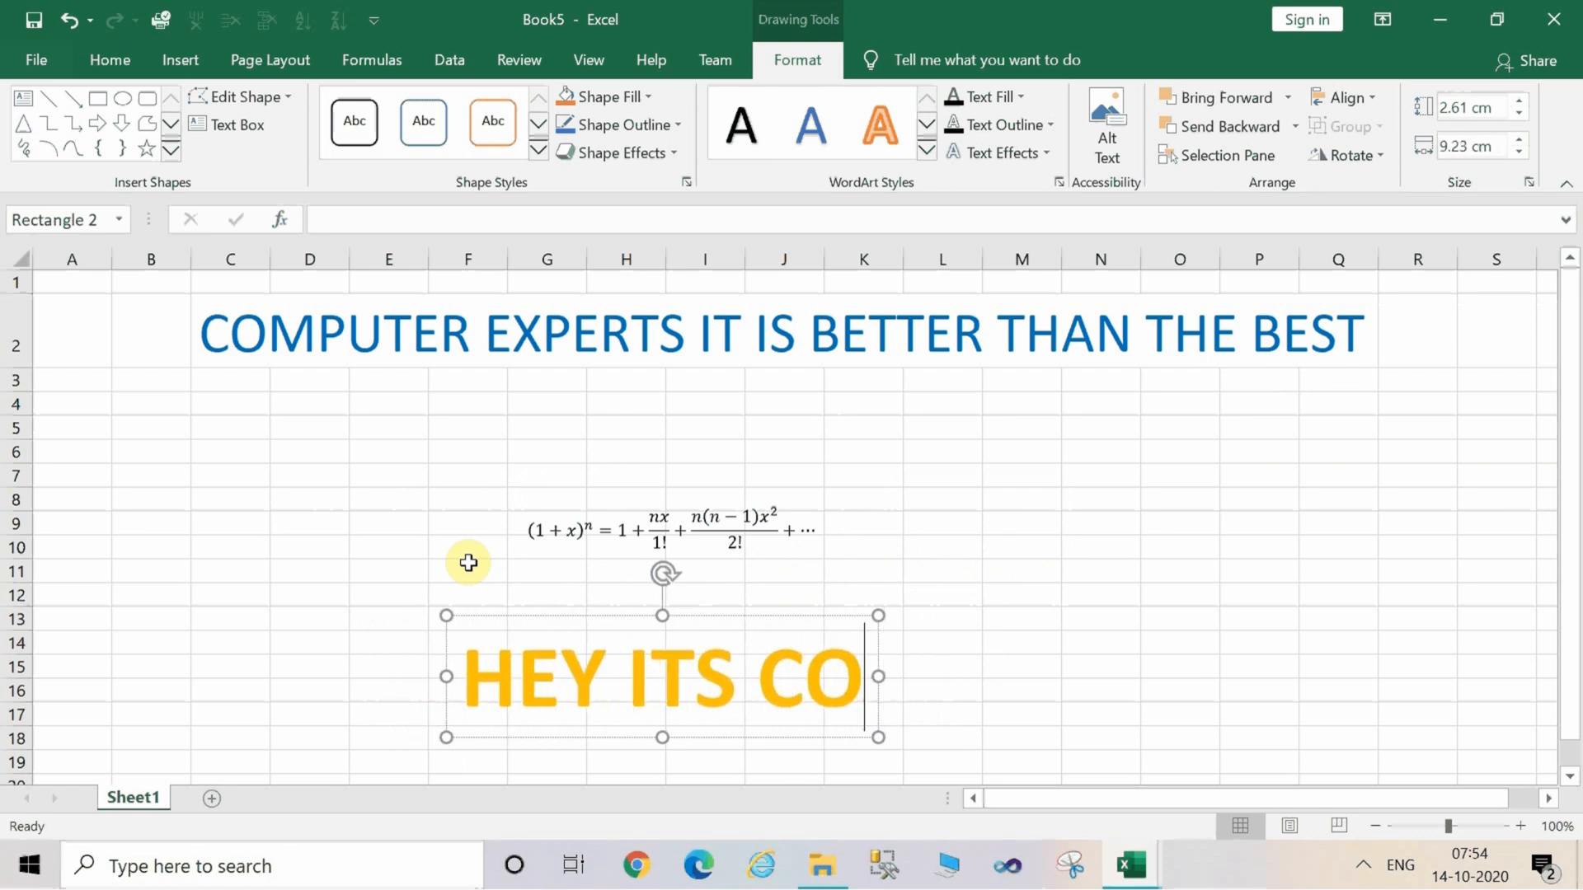
pyautogui.write('OL NA')
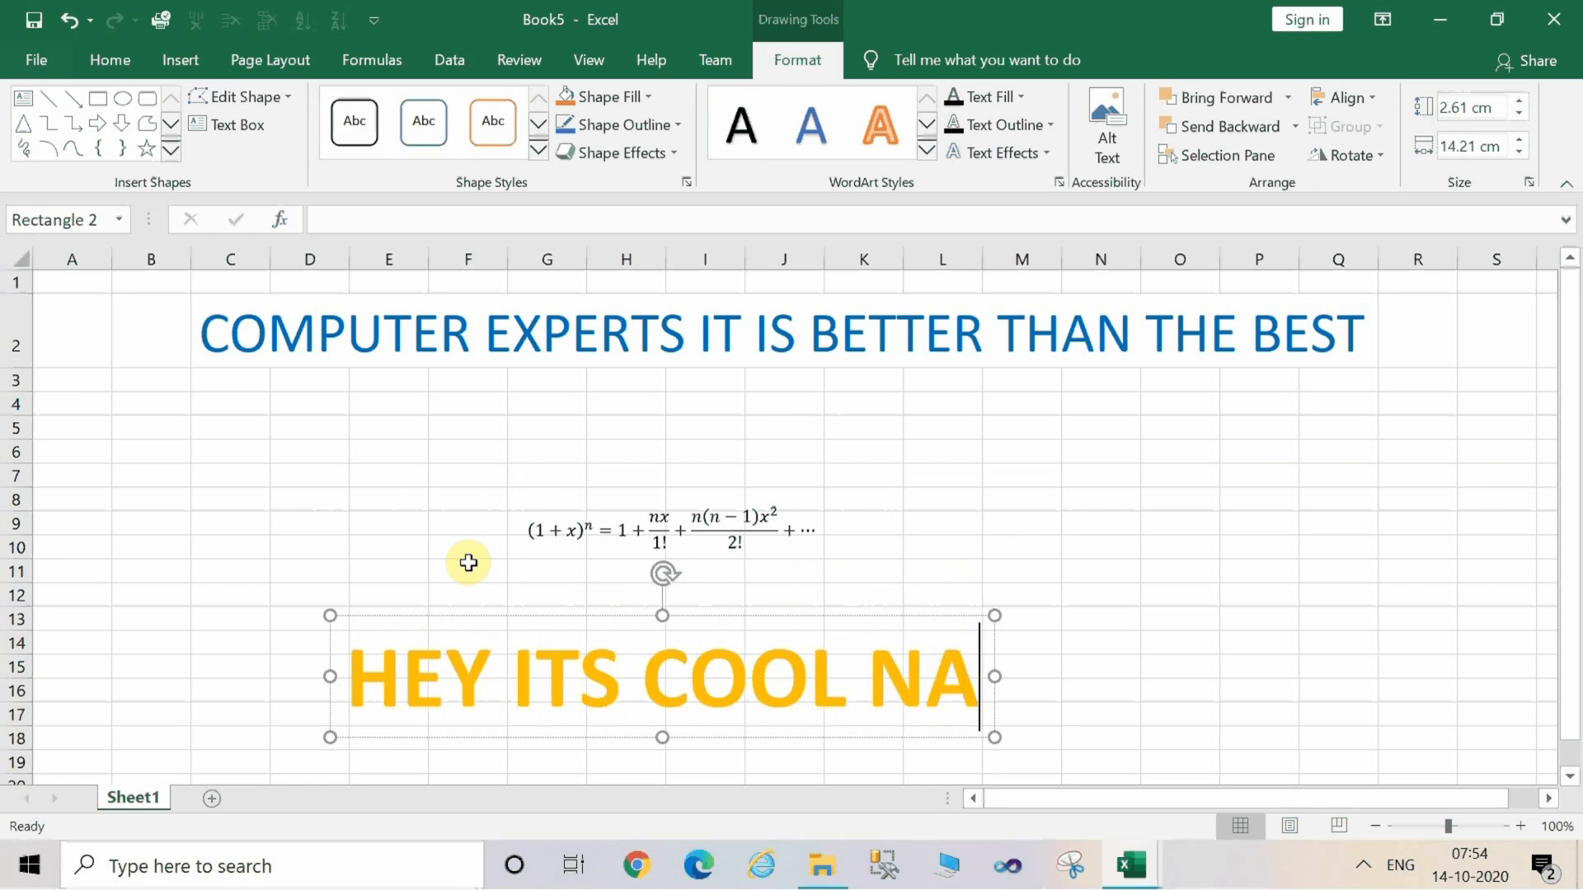
pyautogui.click(1163, 576)
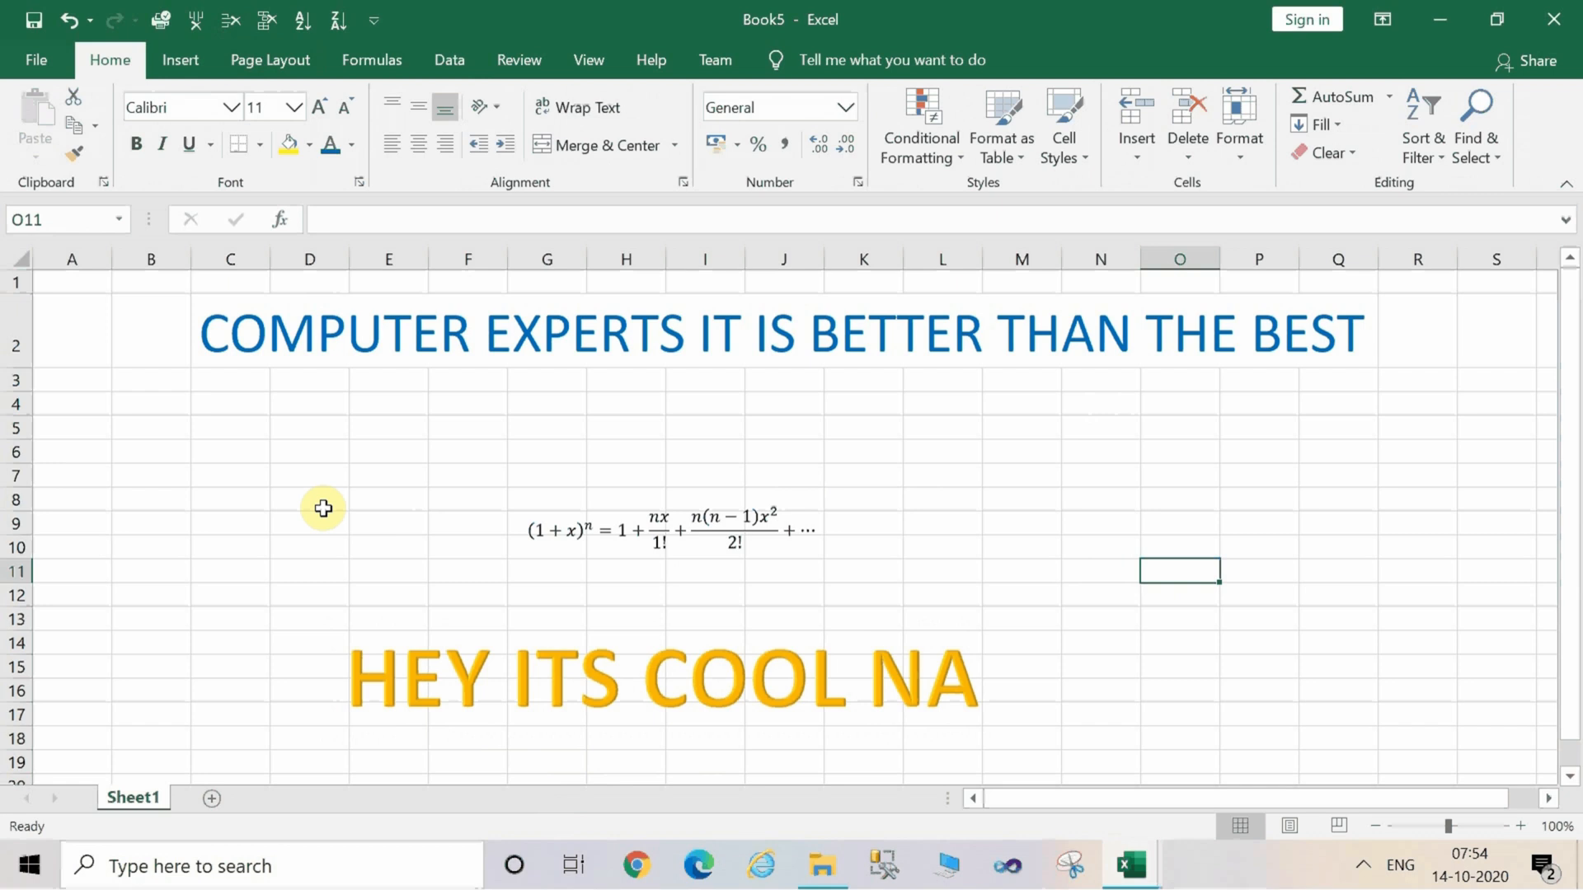
pyautogui.press('alt')
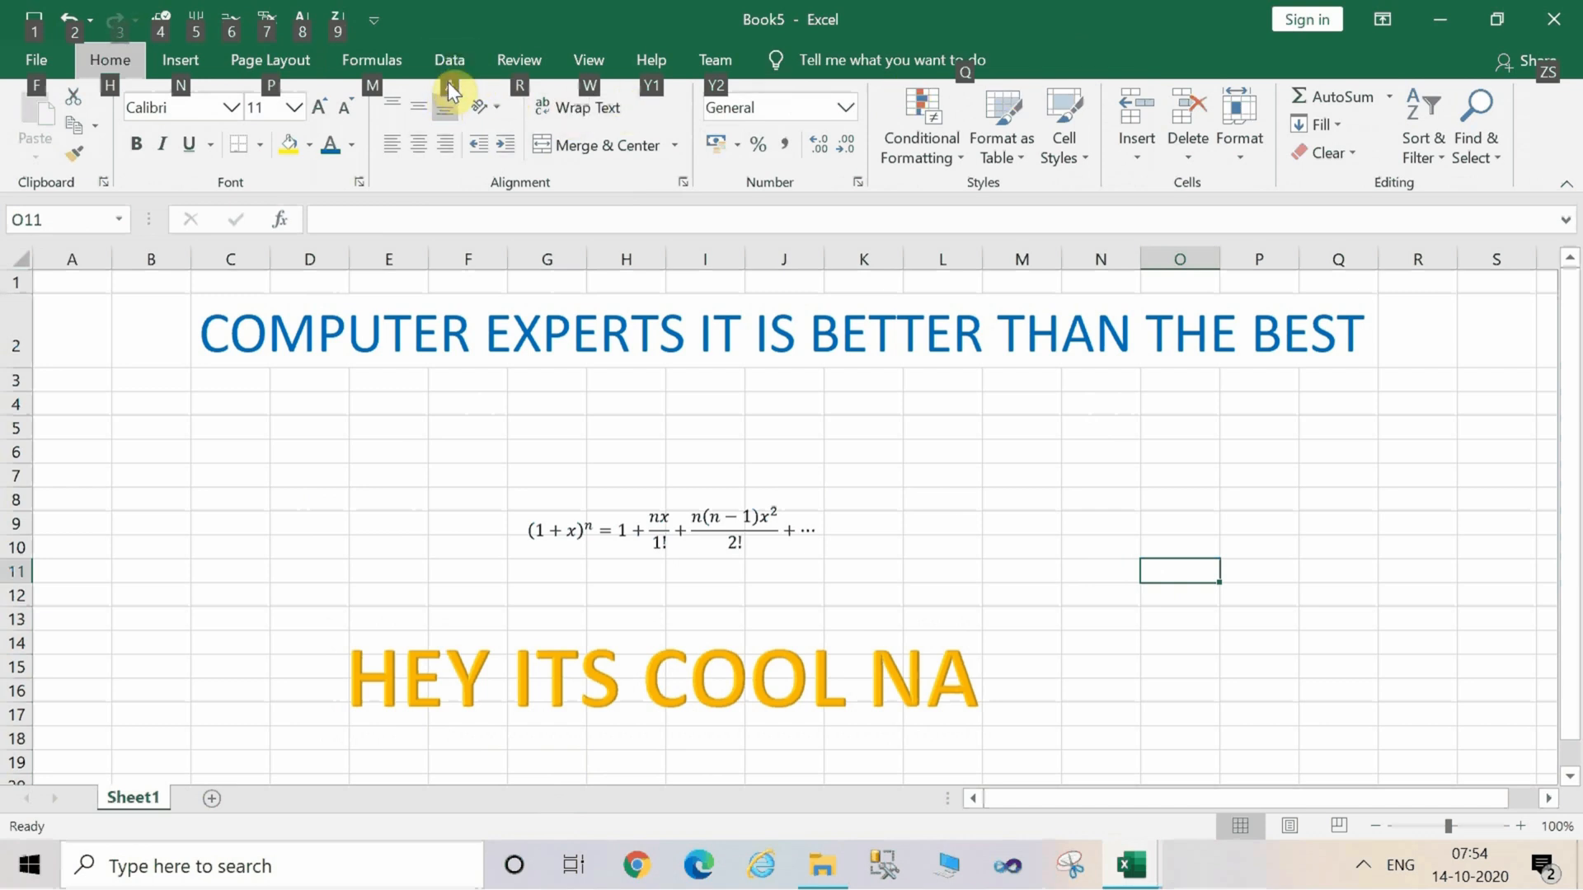
pyautogui.press('alt')
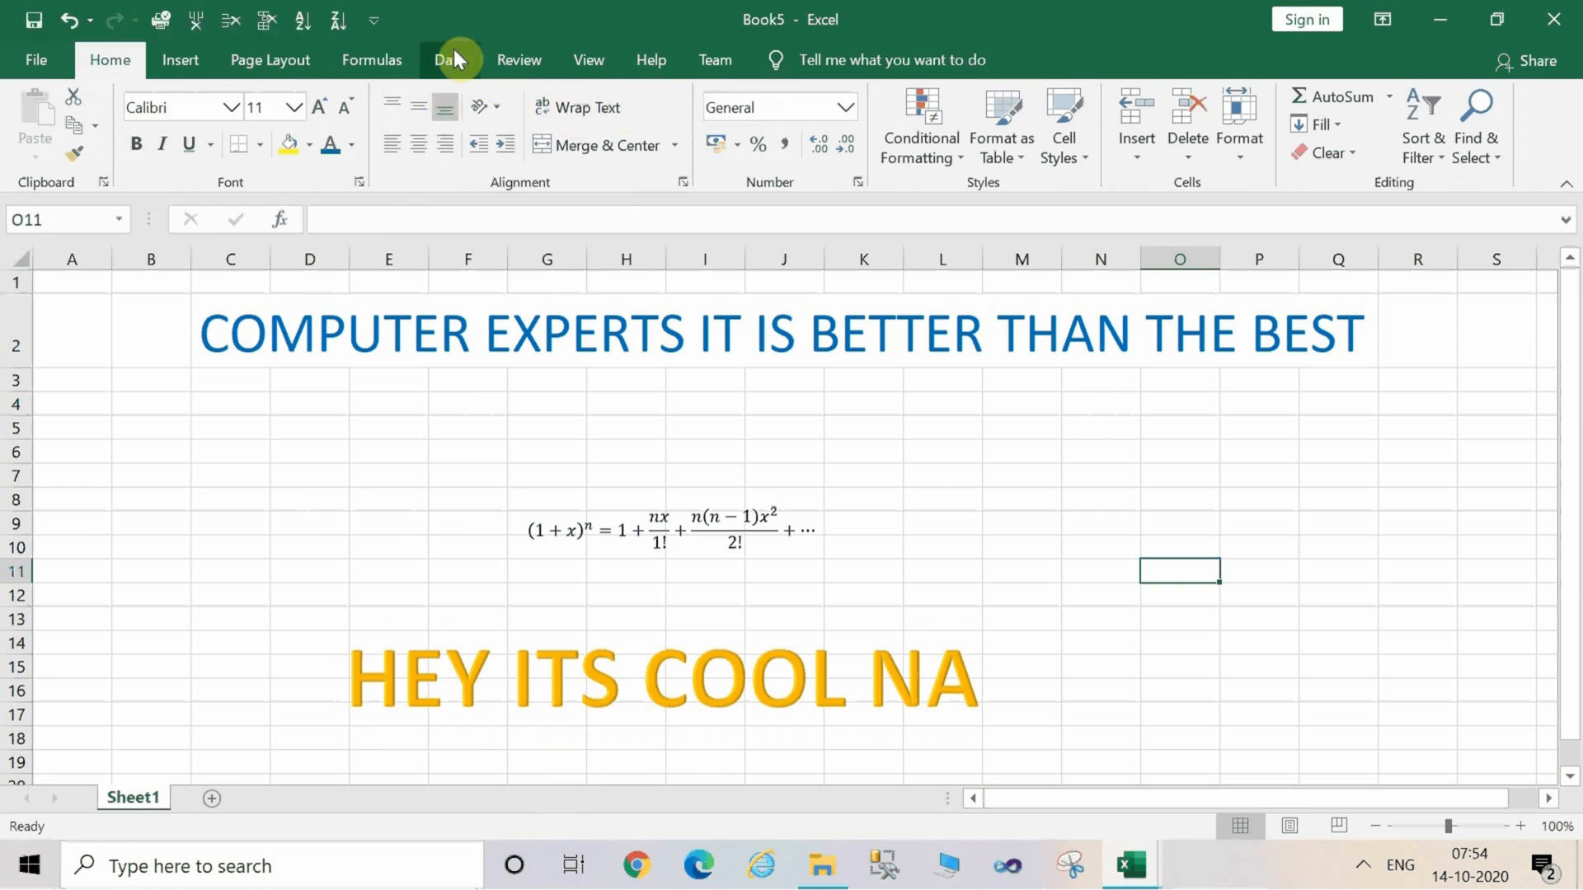
pyautogui.press('alt')
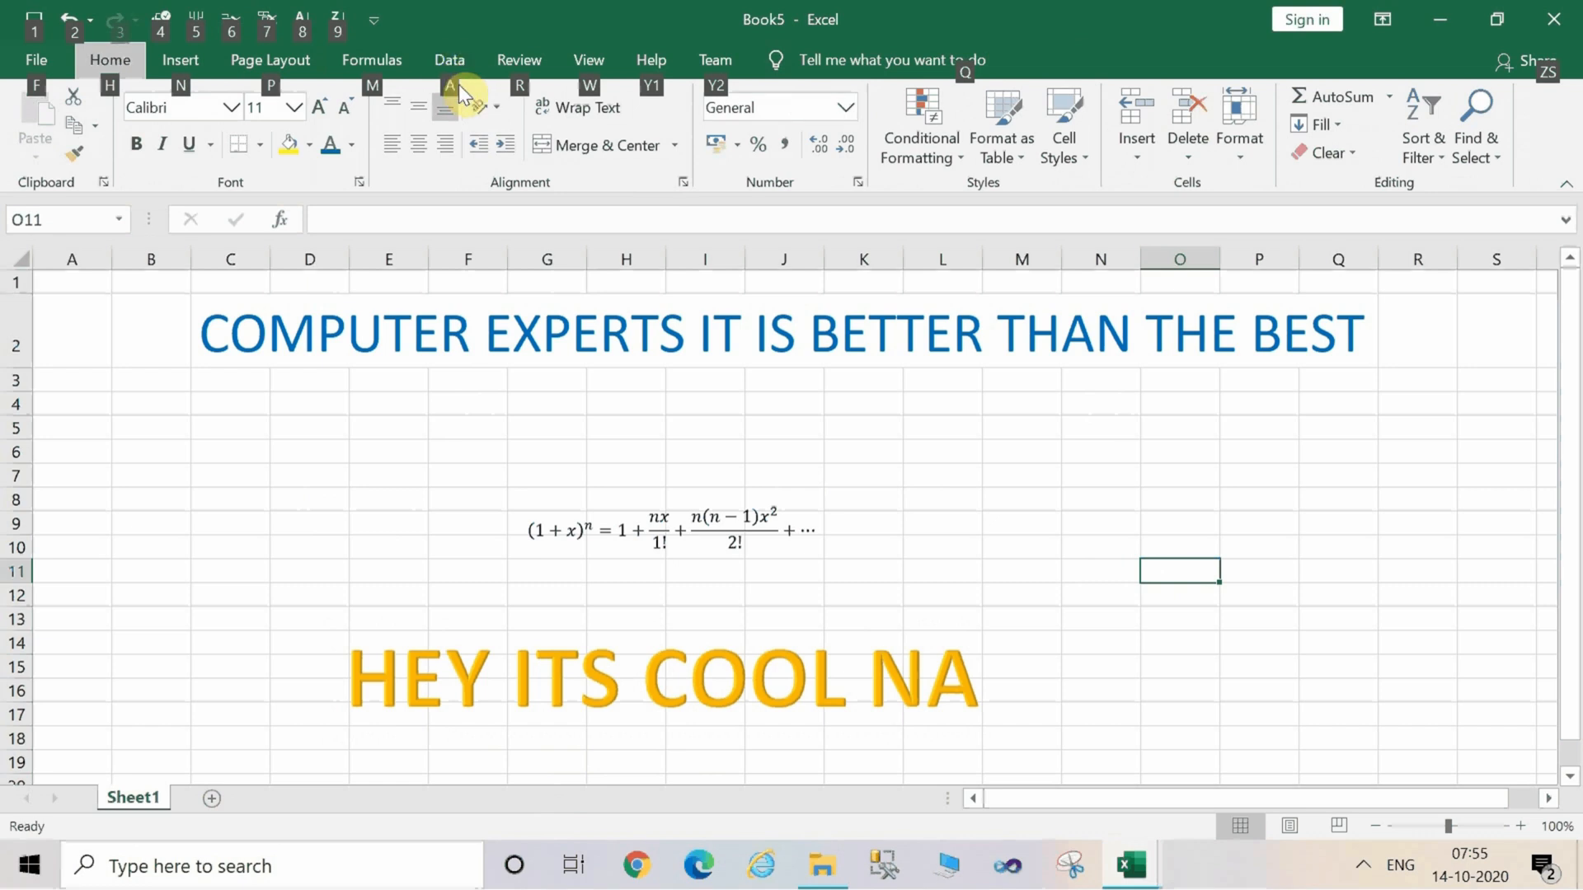
# Open Data Validation for cell O11 and set the allowed type to List.
pyautogui.press('a')
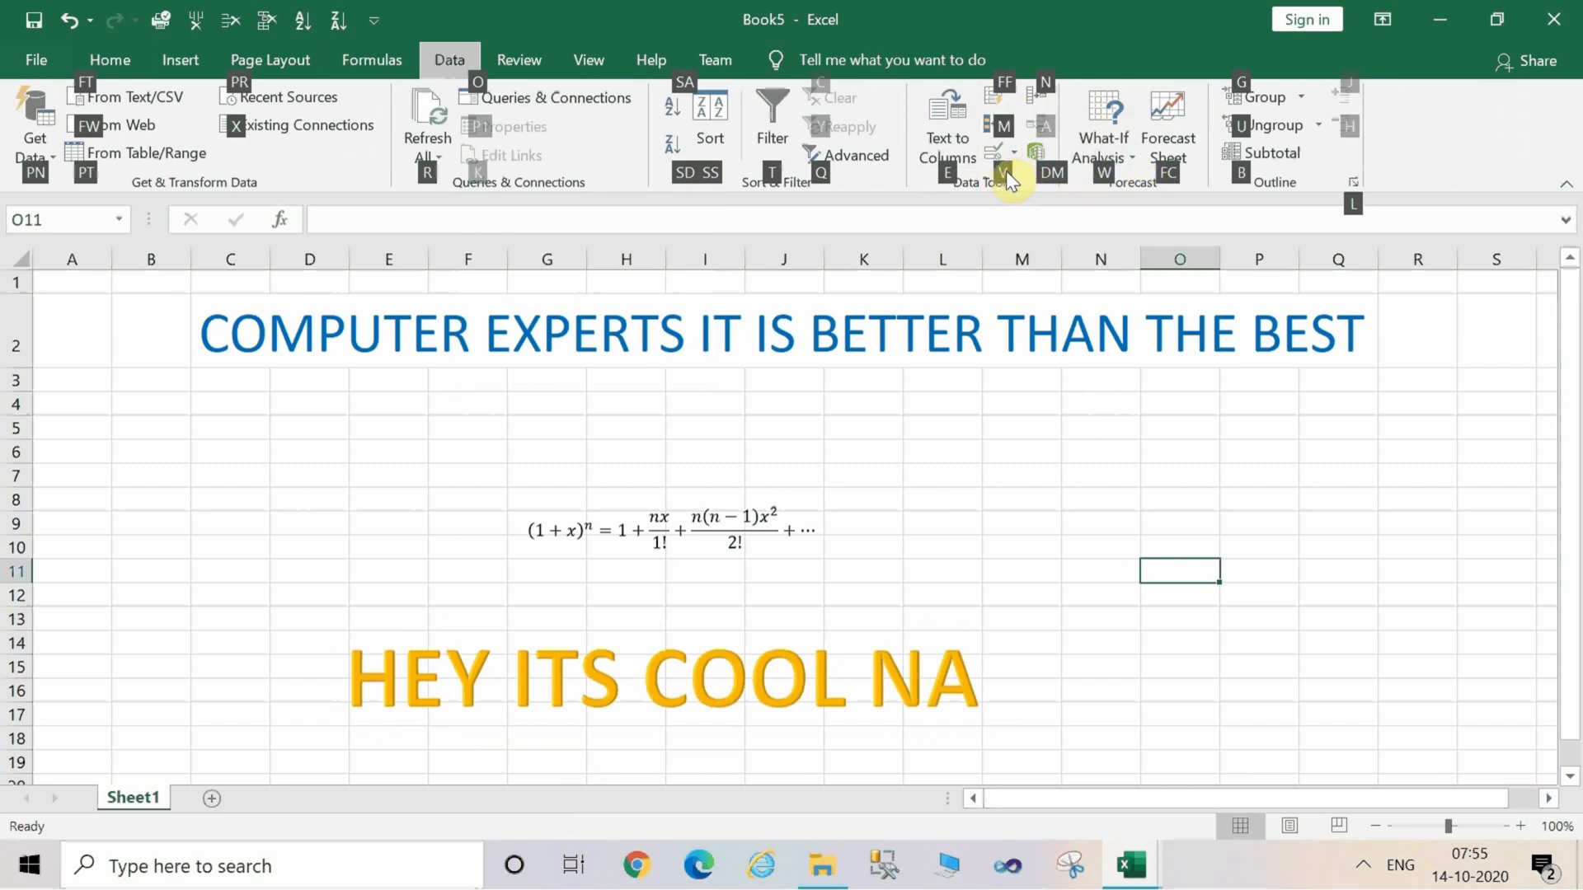
pyautogui.press('v')
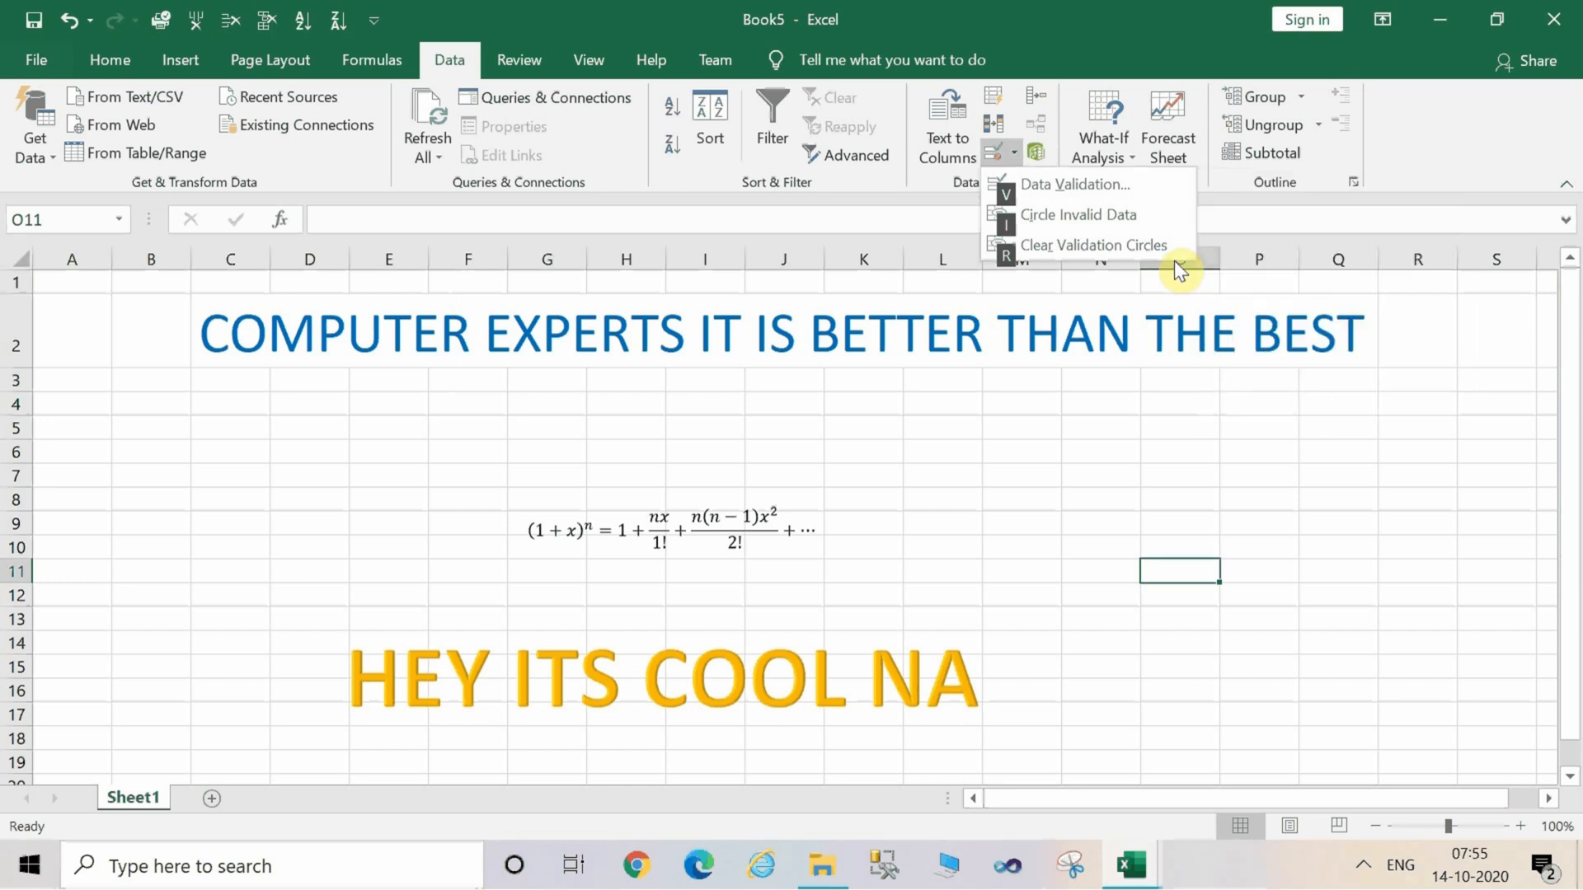
pyautogui.press('v')
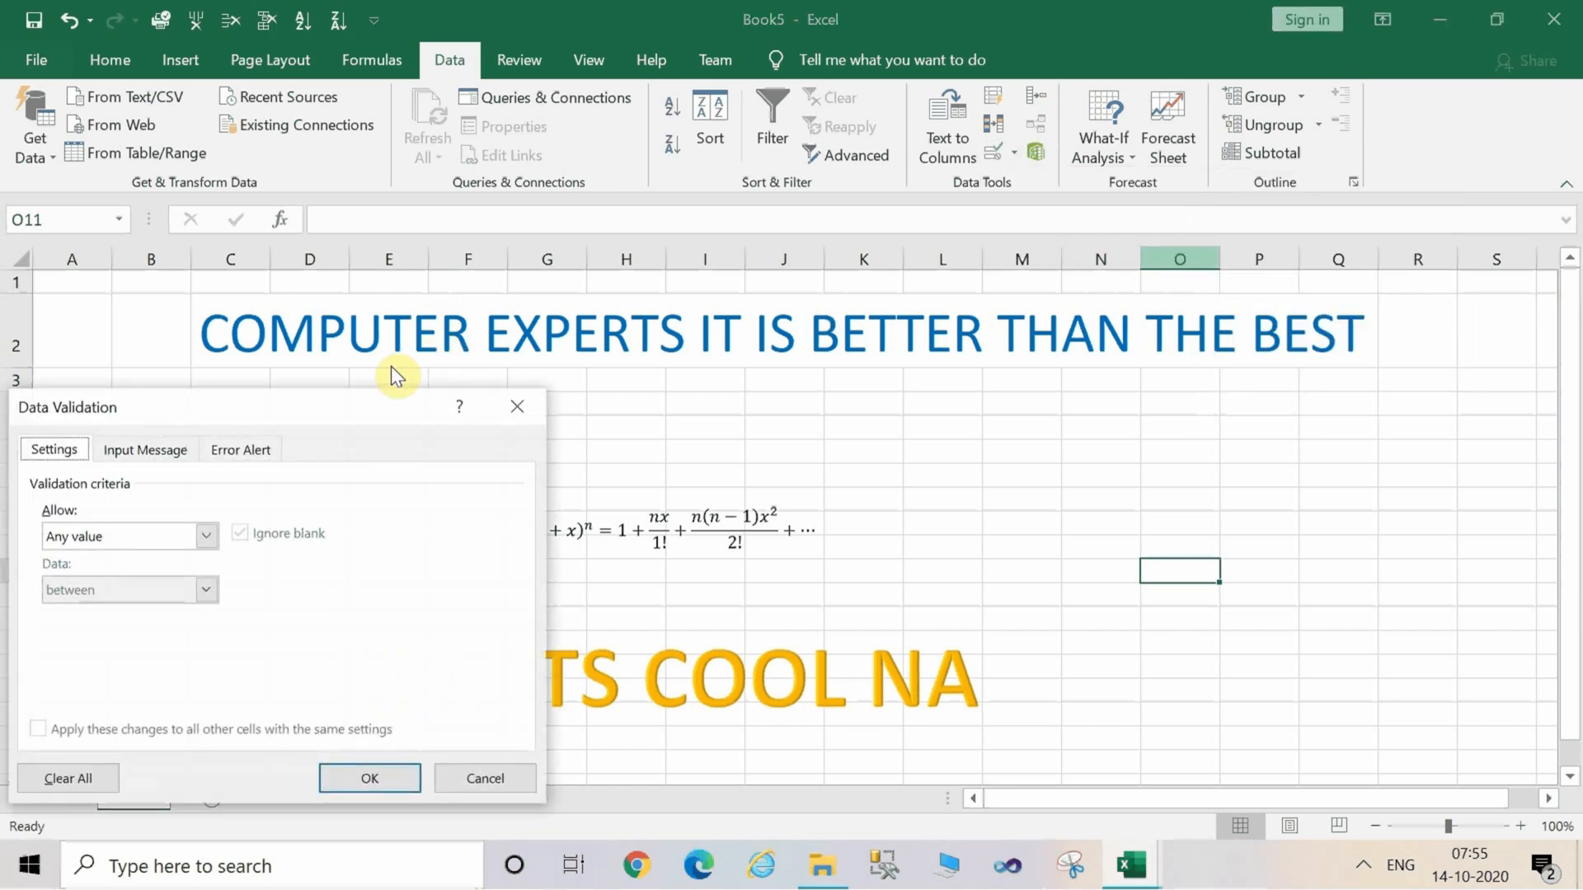
pyautogui.moveTo(364, 418); pyautogui.dragTo(1276, 239)
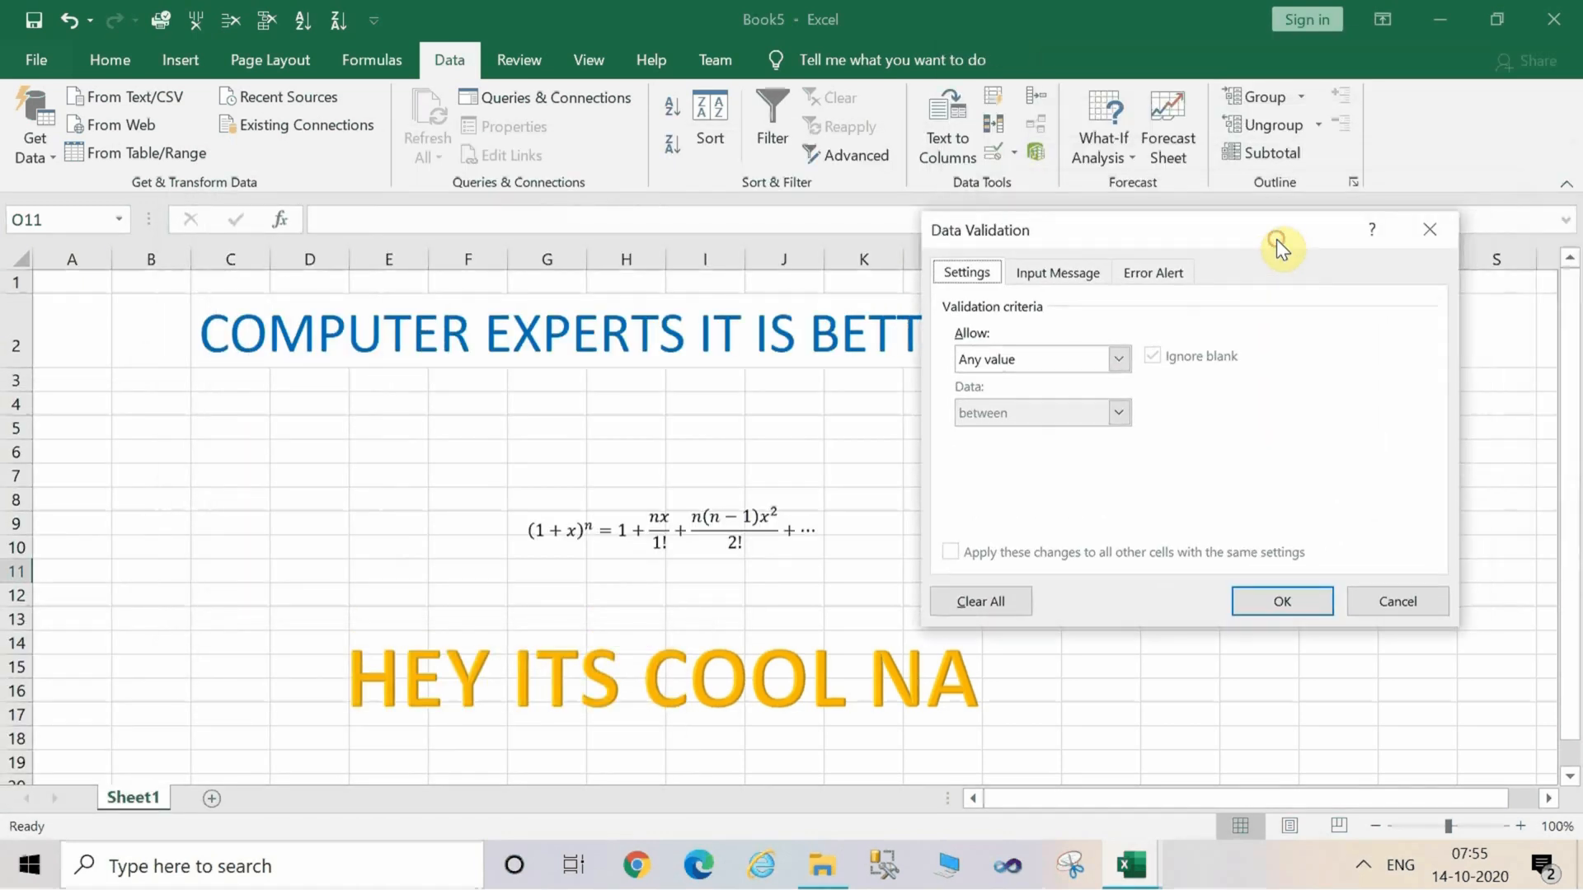
pyautogui.click(1123, 368)
pyautogui.click(1089, 431)
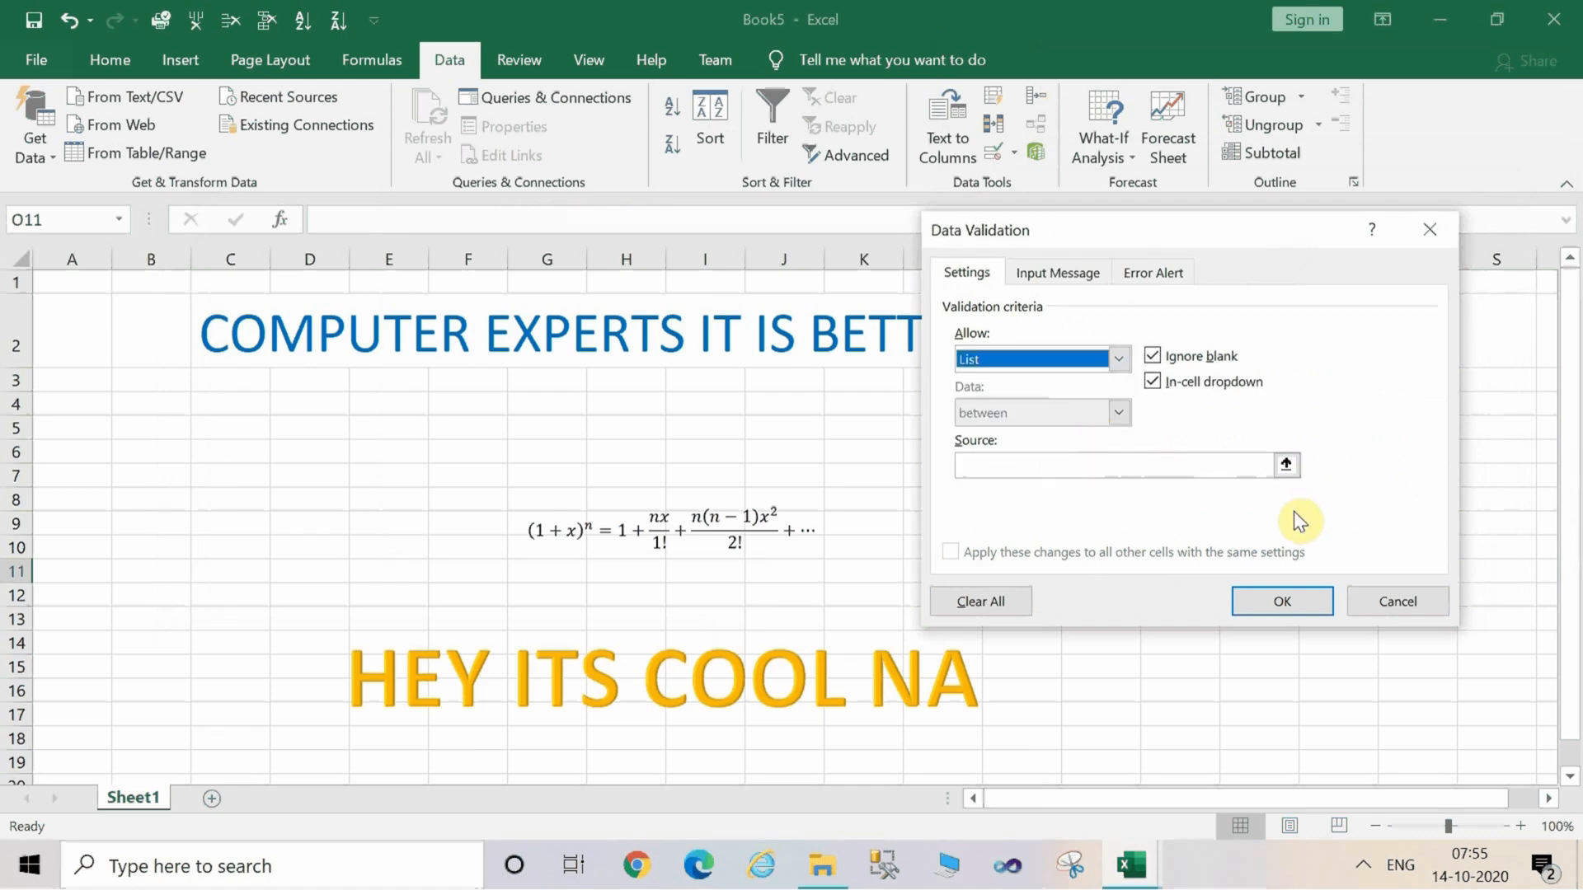
# Set the list source to cell D16 and apply the data validation to cell O11.
pyautogui.click(1284, 599)
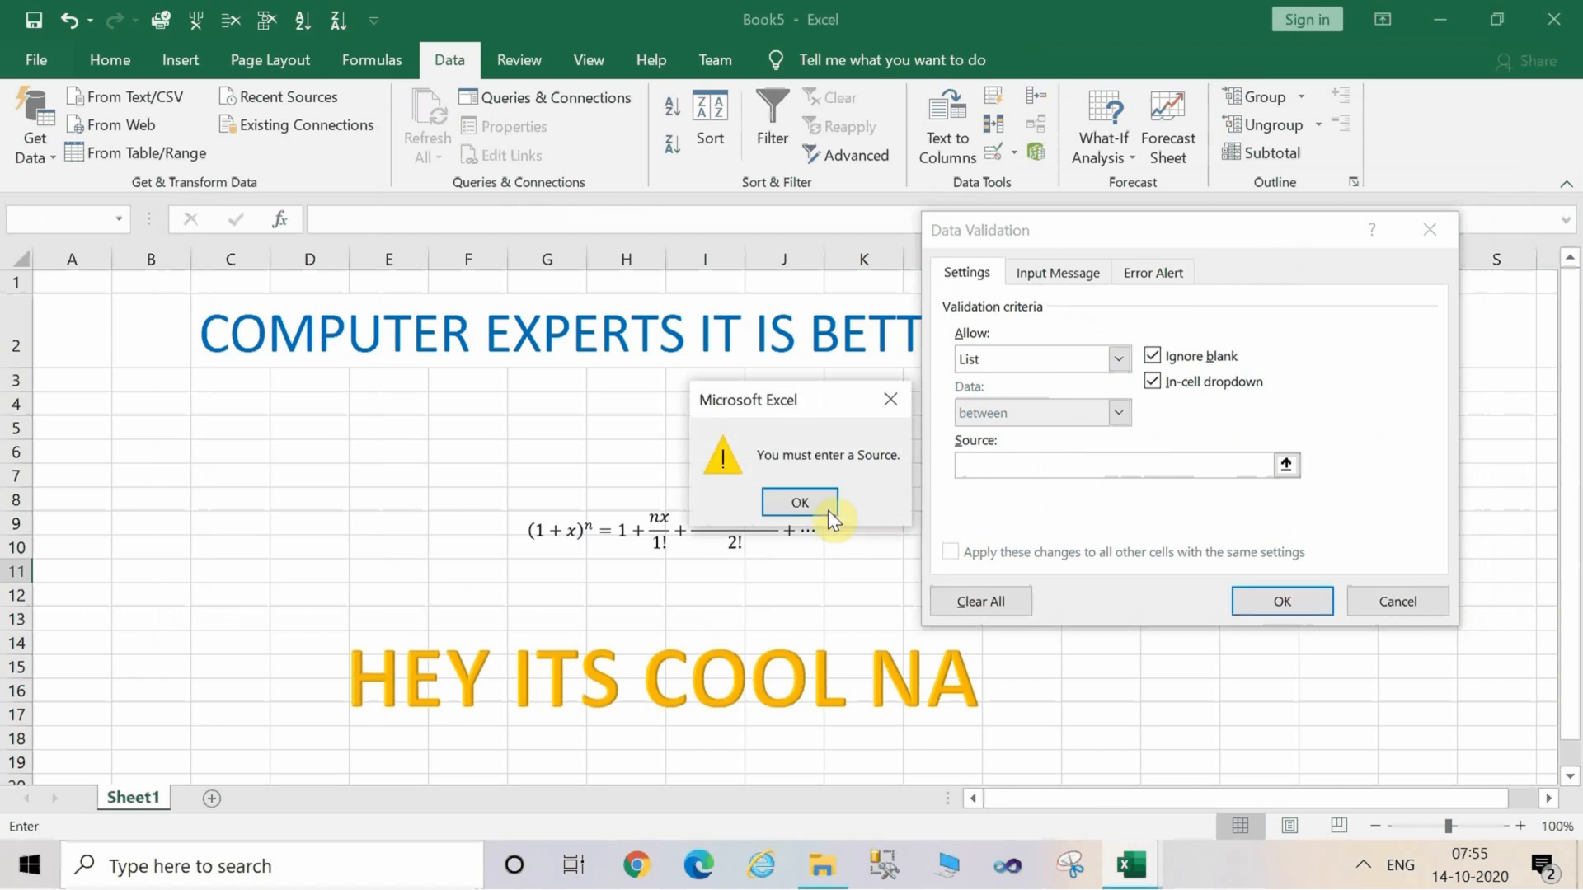
pyautogui.click(804, 503)
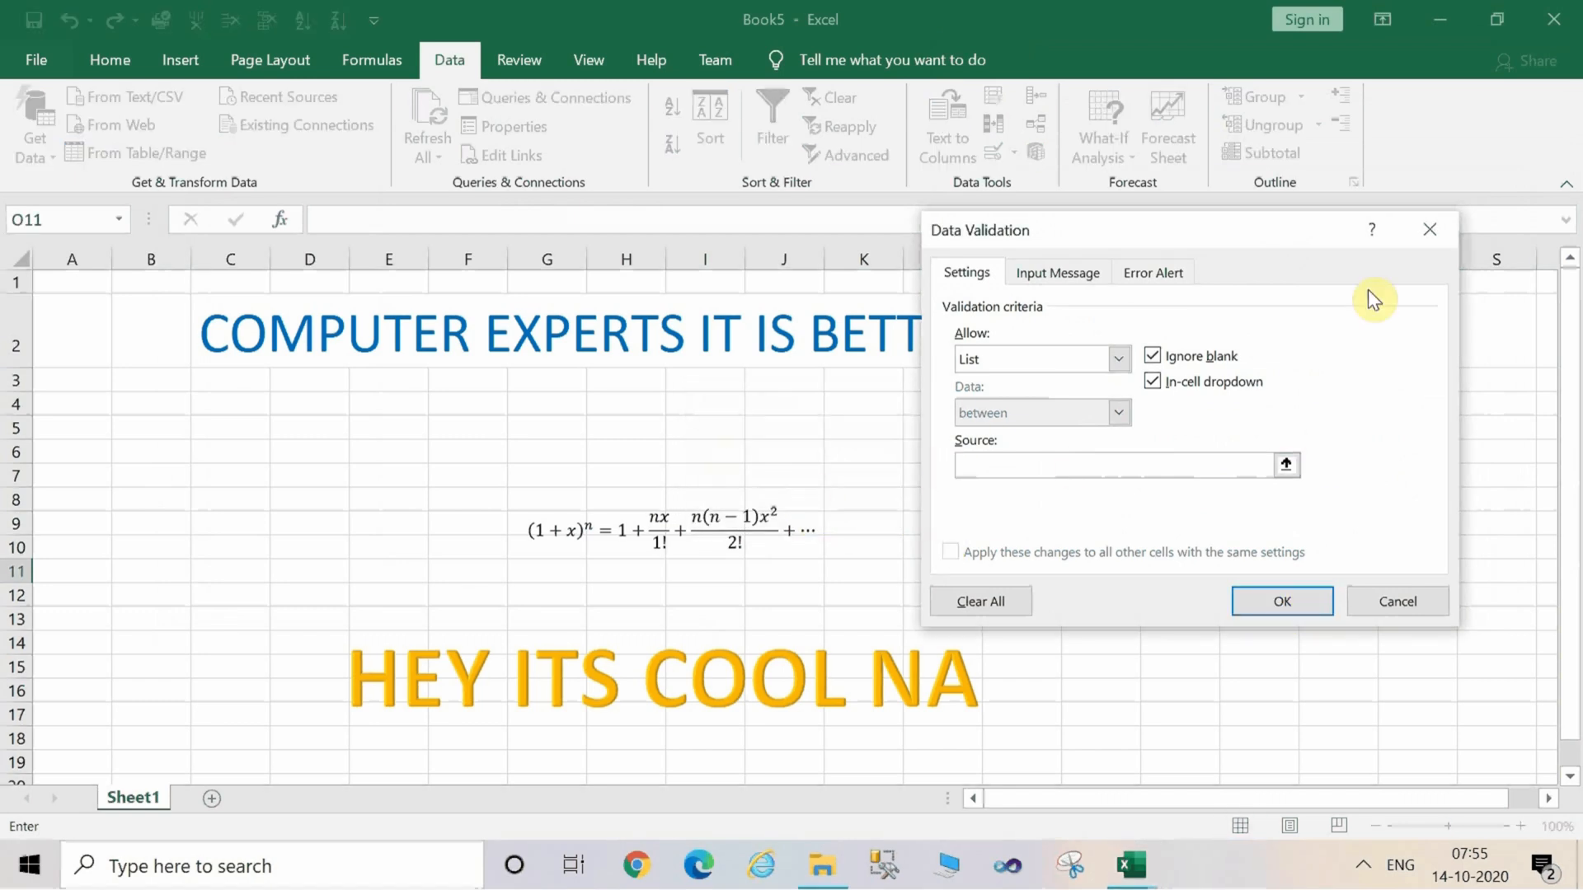
pyautogui.click(1076, 277)
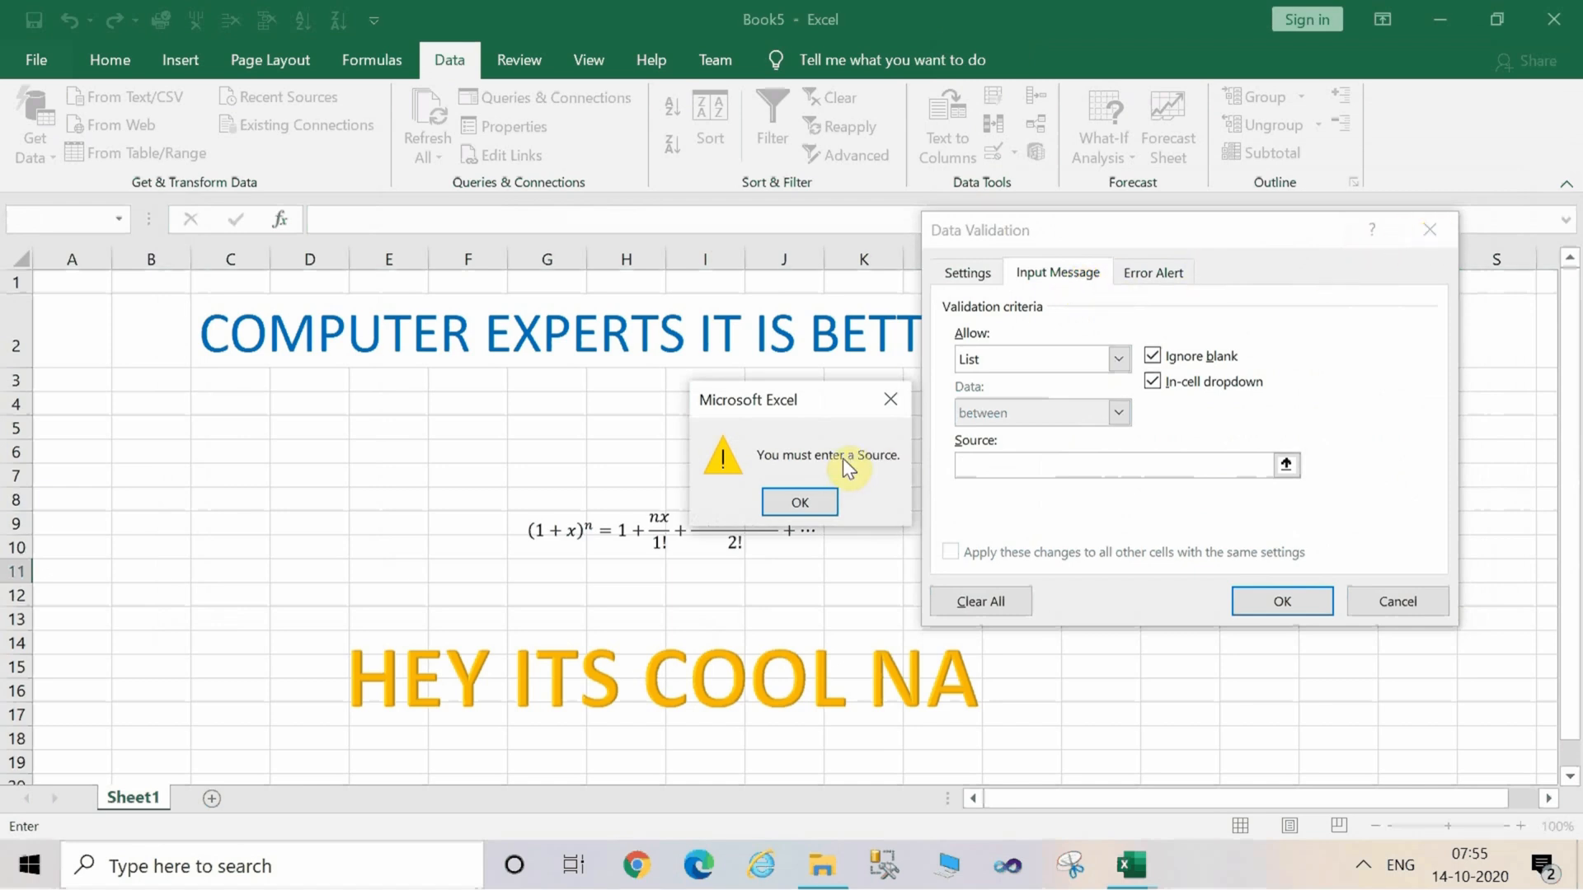
pyautogui.click(812, 501)
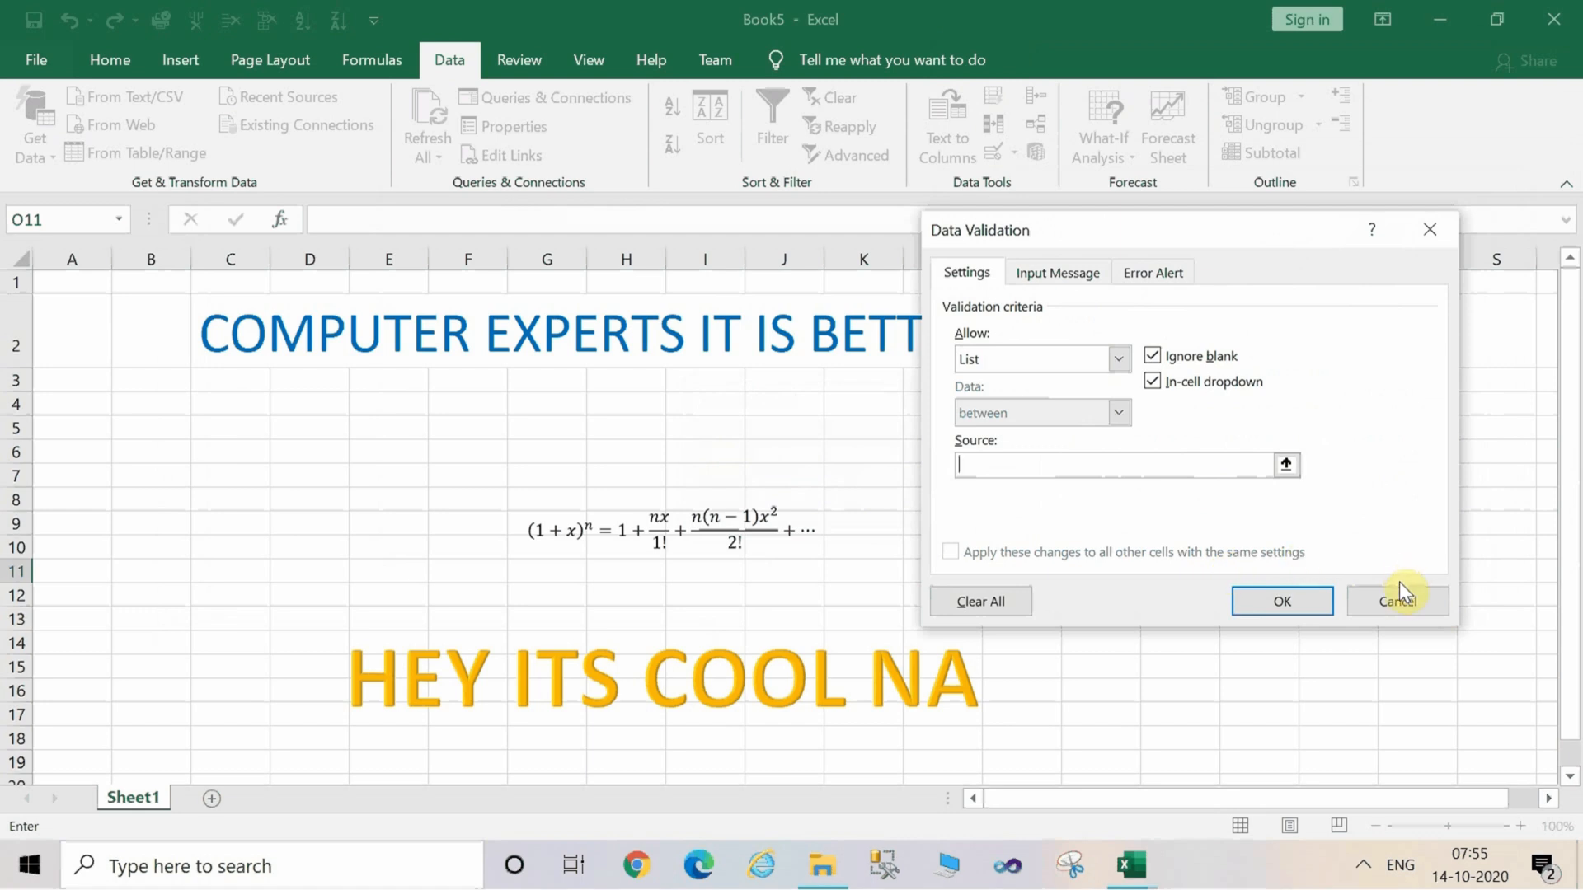
pyautogui.click(330, 690)
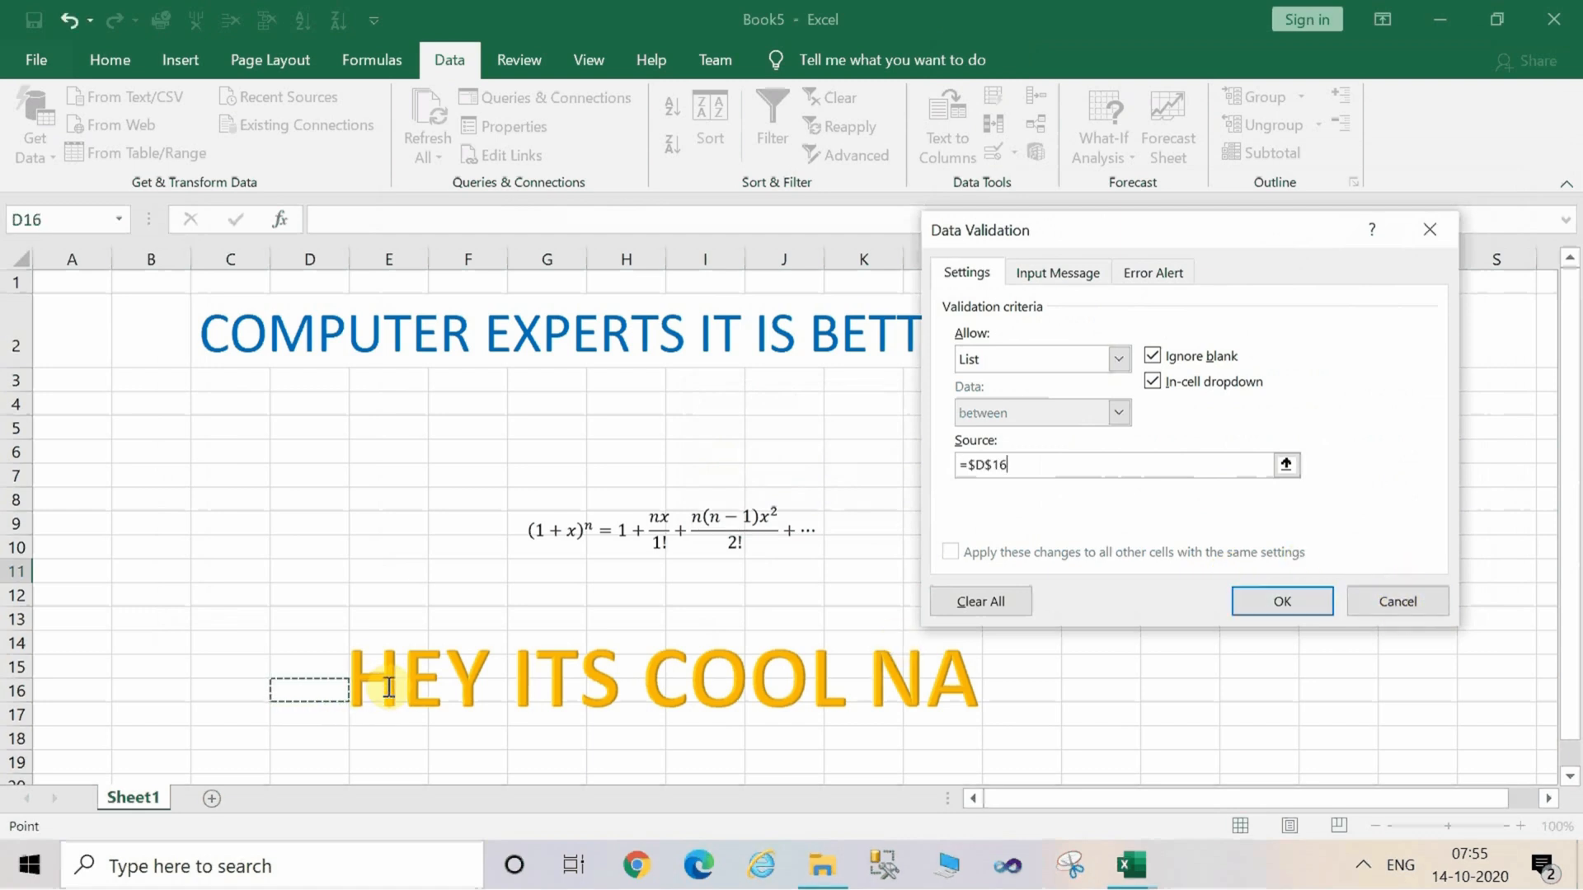
pyautogui.click(1259, 602)
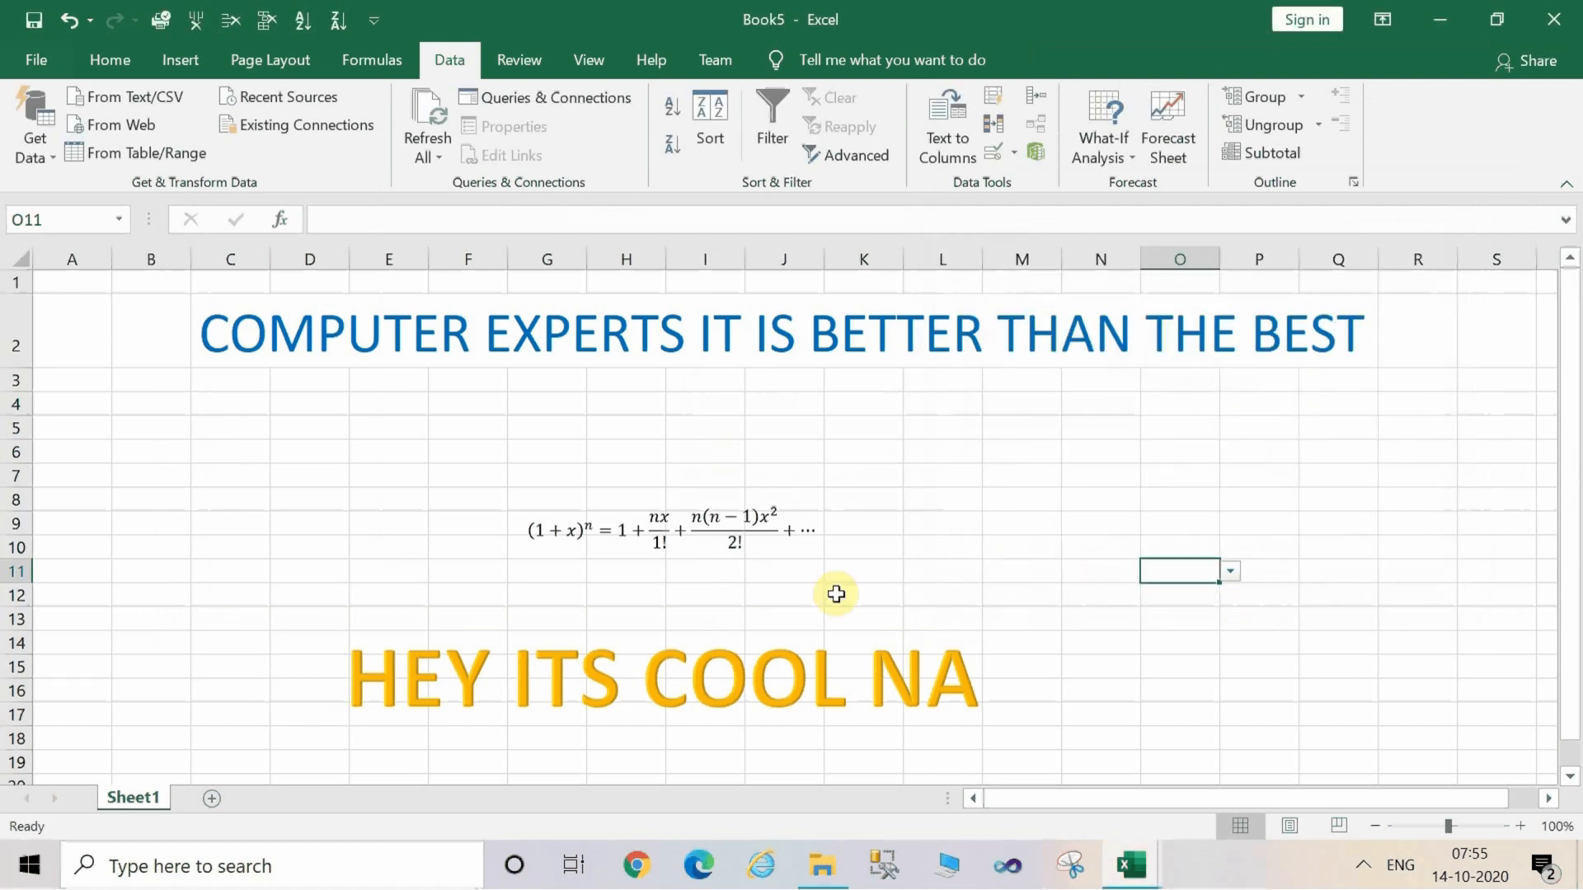
pyautogui.click(389, 676)
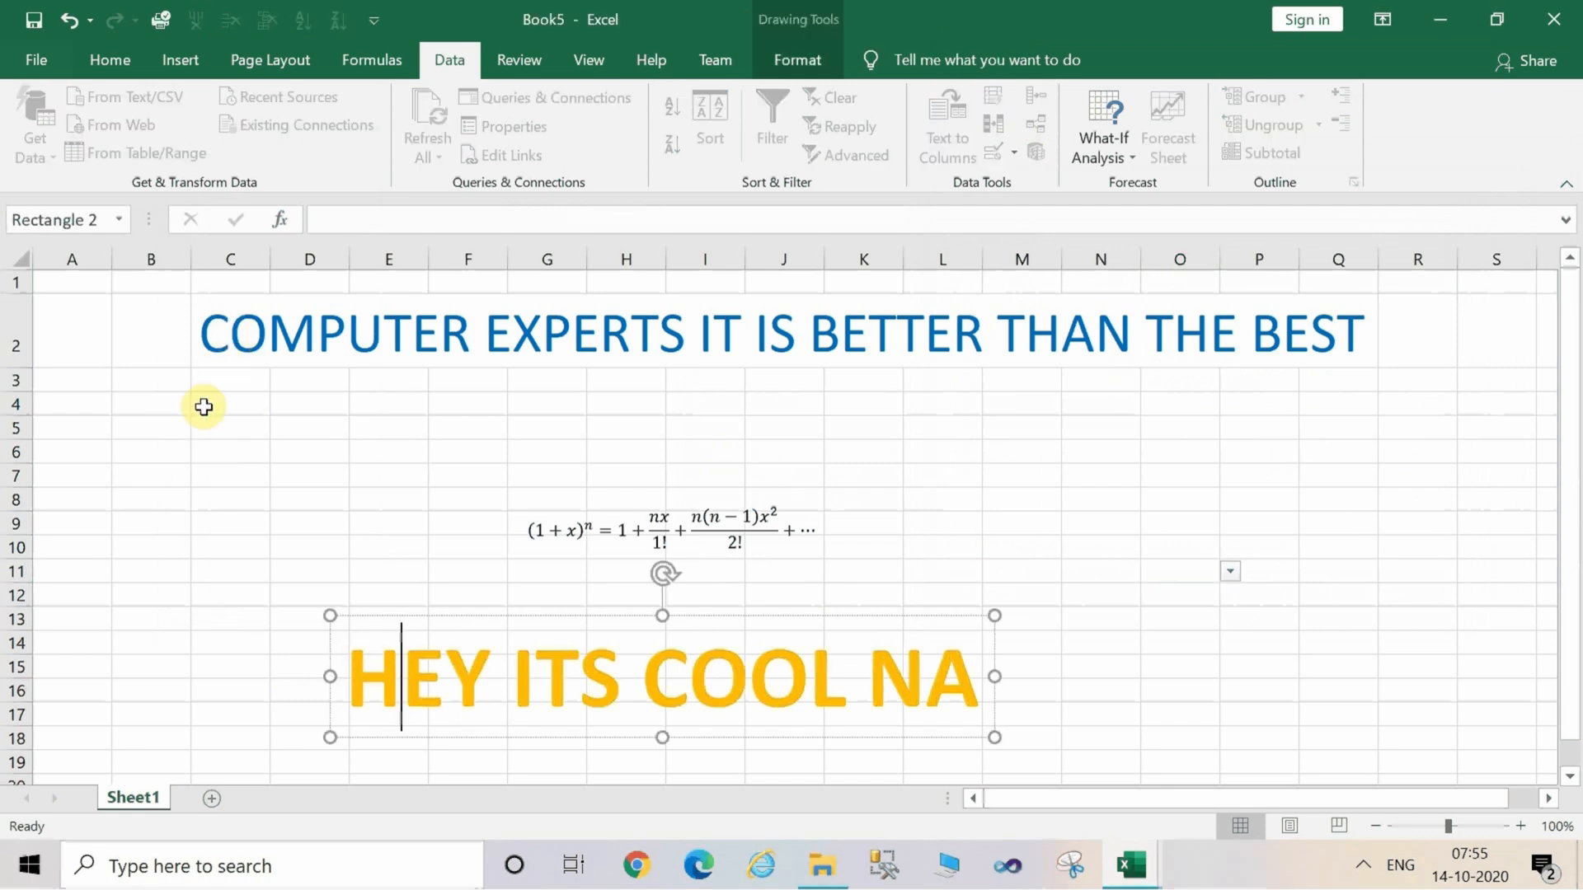
pyautogui.click(187, 450)
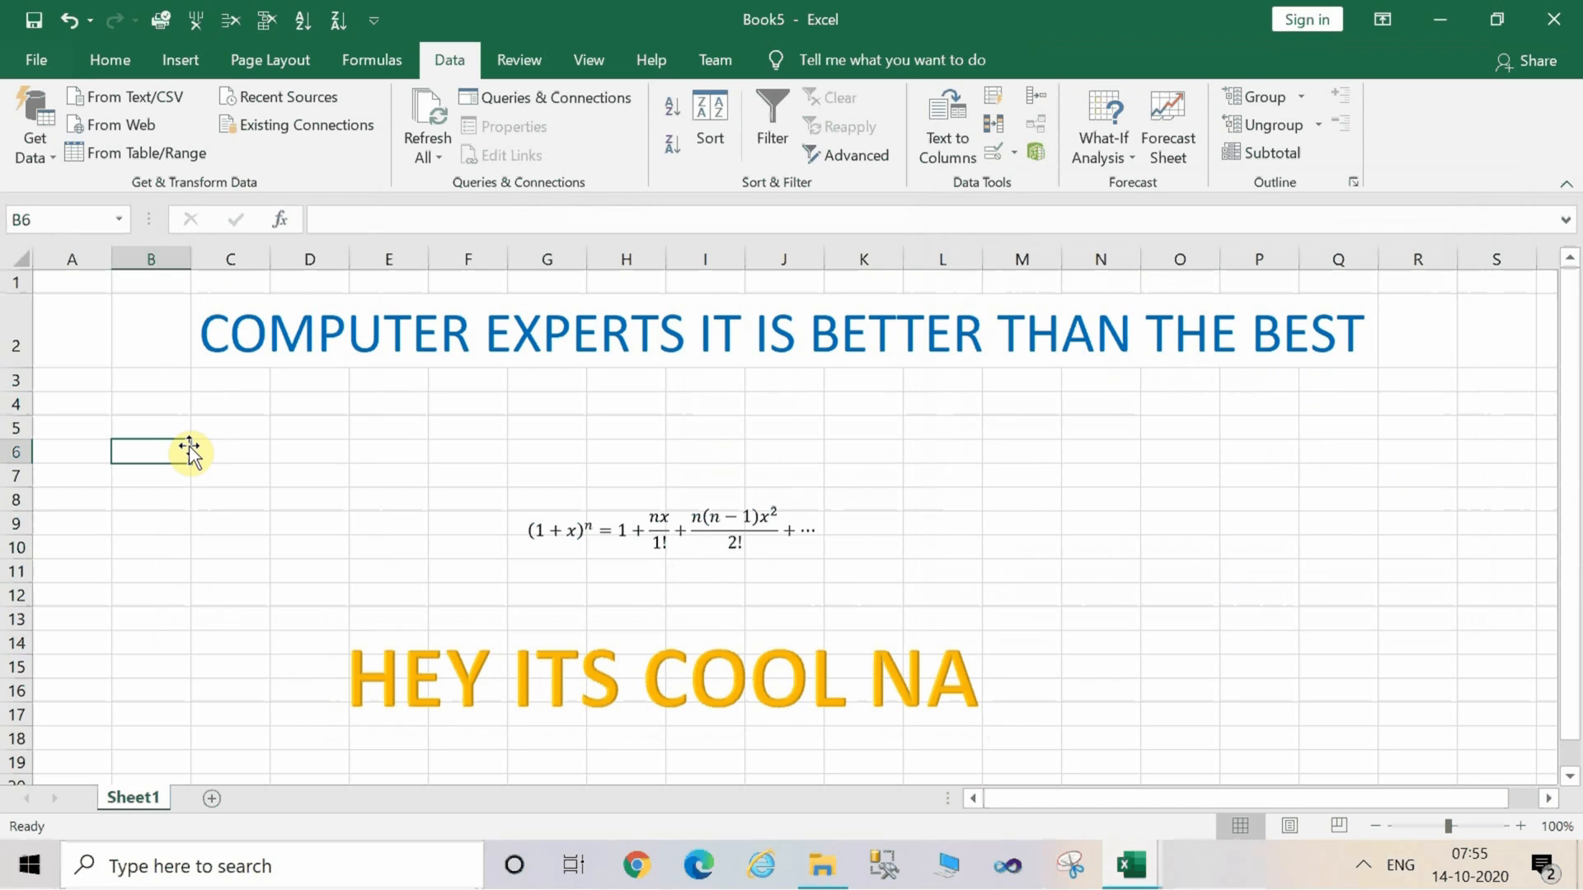
pyautogui.write('TEXT T')
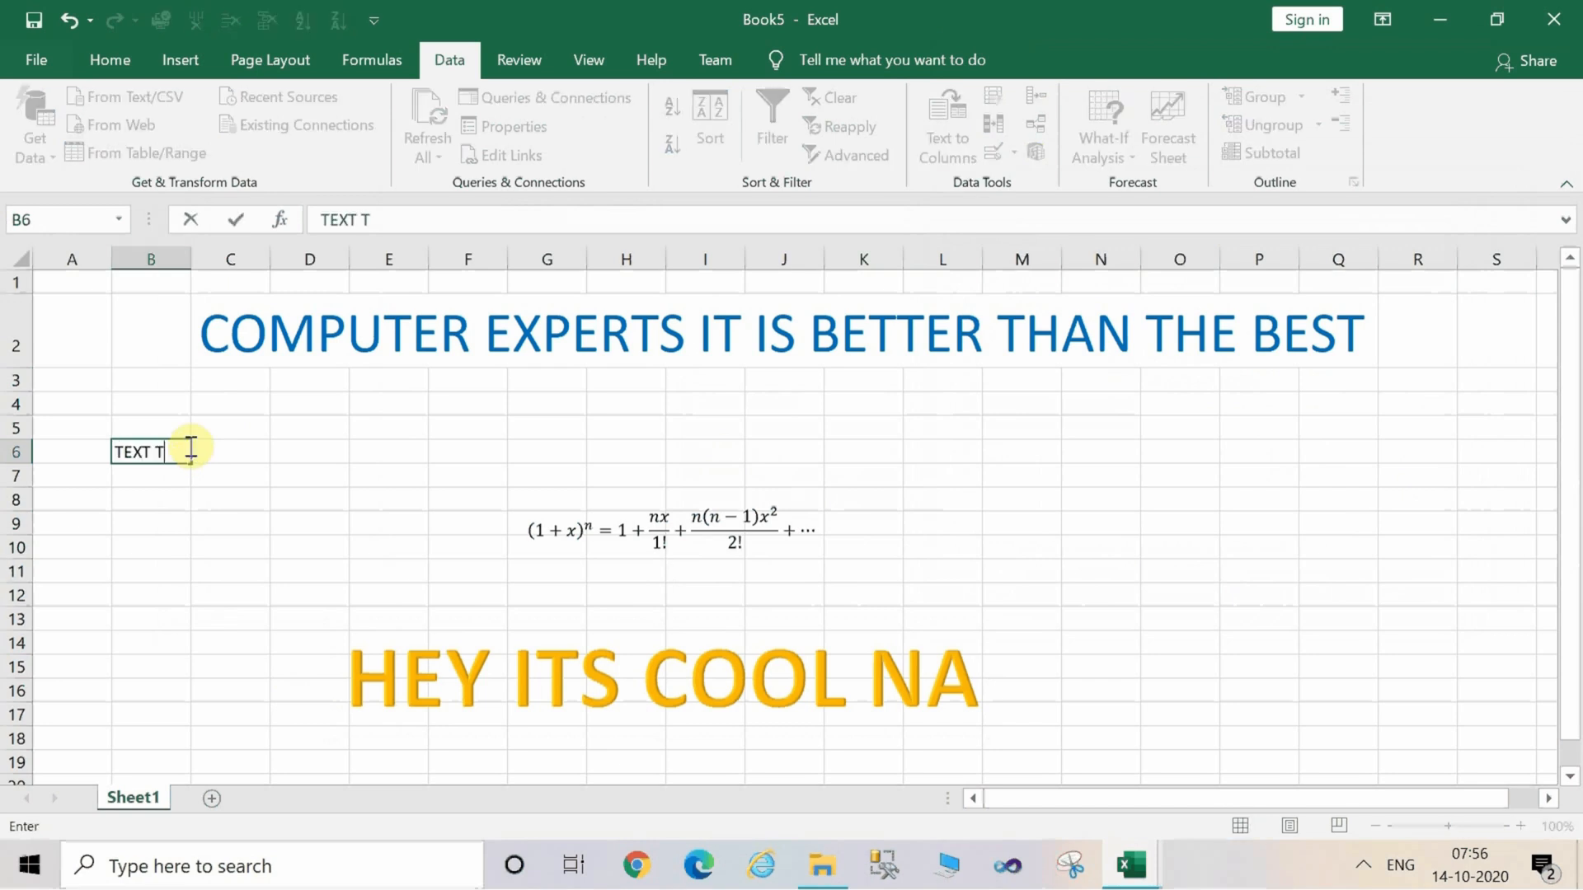
pyautogui.write('O COLUMN')
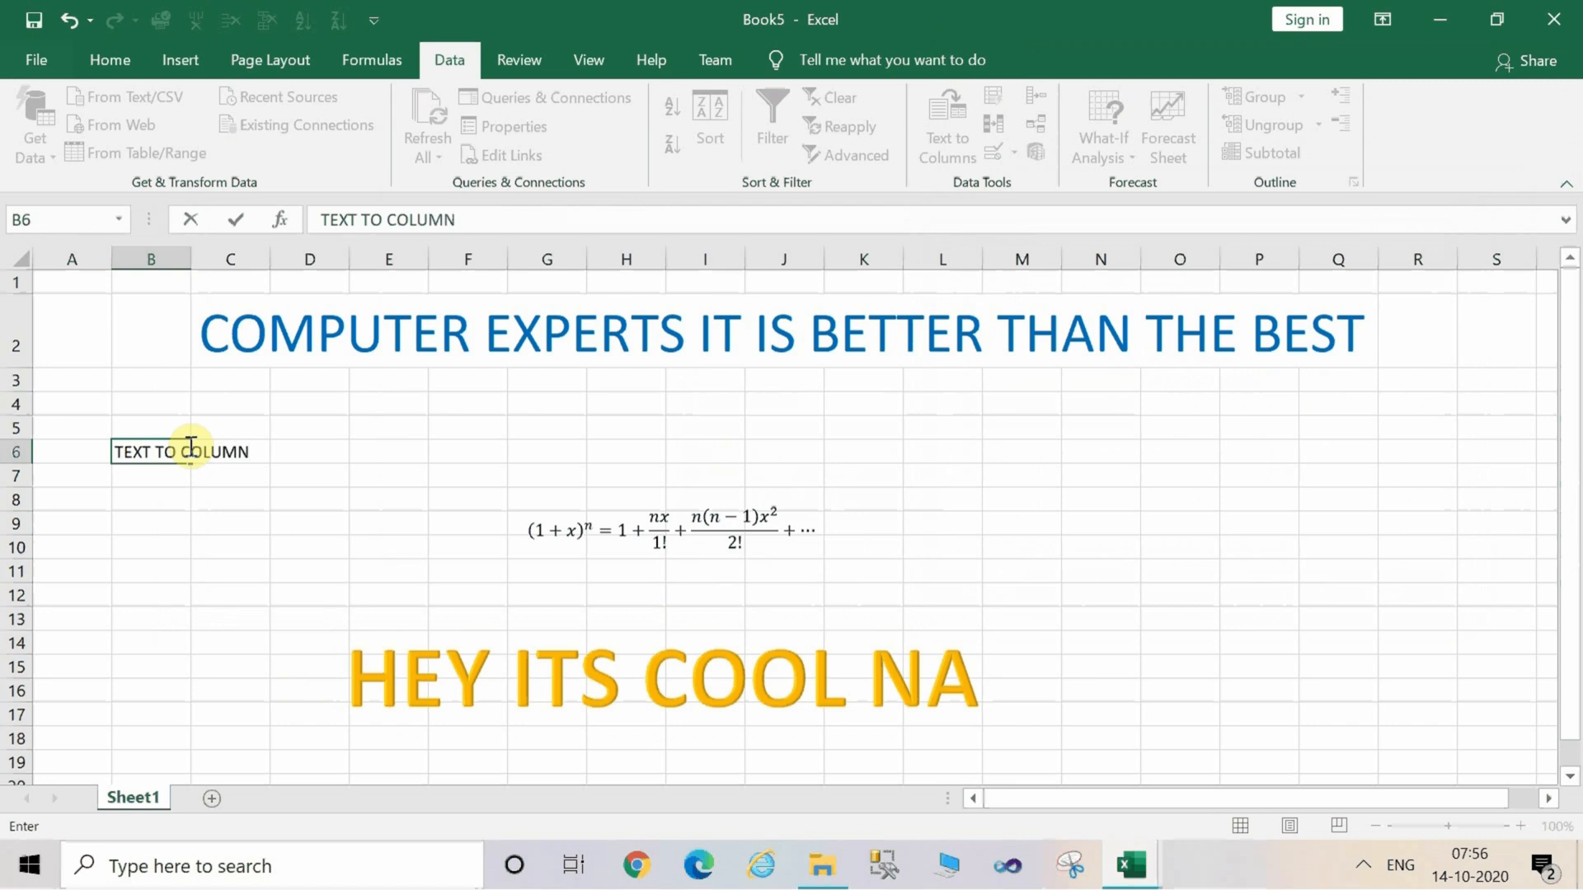
pyautogui.press('BackSpace')
pyautogui.press('BackSpace')
pyautogui.press('BackSpace')
pyautogui.press('BackSpace')
pyautogui.press('BackSpace')
pyautogui.press('BackSpace')
pyautogui.press('BackSpace')
pyautogui.press('BackSpace')
pyautogui.press('BackSpace')
pyautogui.press('BackSpace')
pyautogui.press('BackSpace')
pyautogui.press('BackSpace')
pyautogui.press('BackSpace')
pyautogui.press('BackSpace')
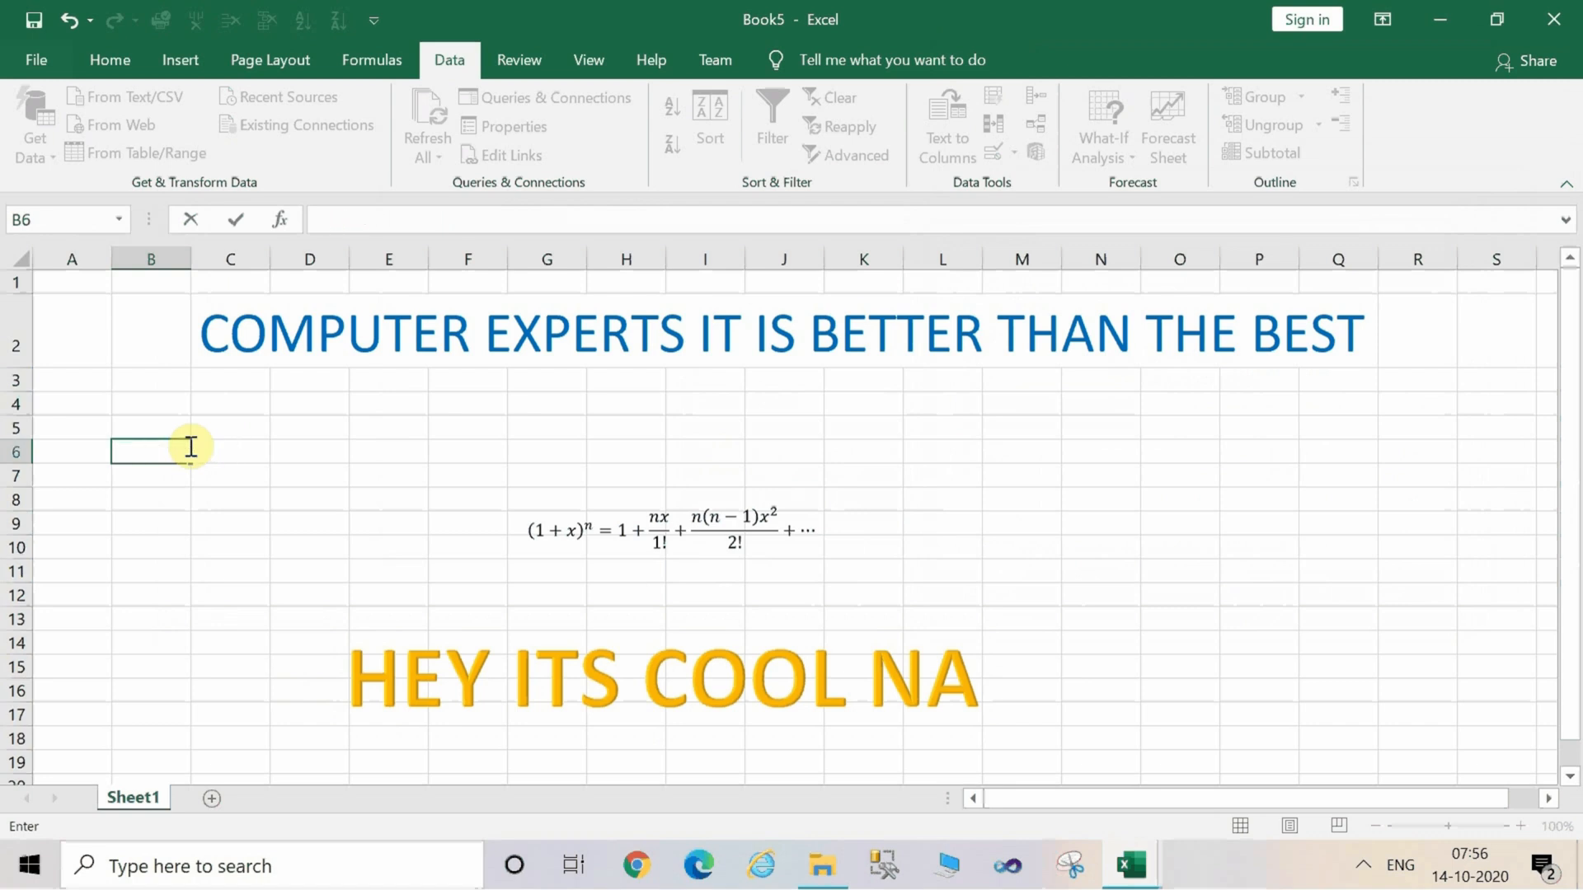
pyautogui.click(283, 478)
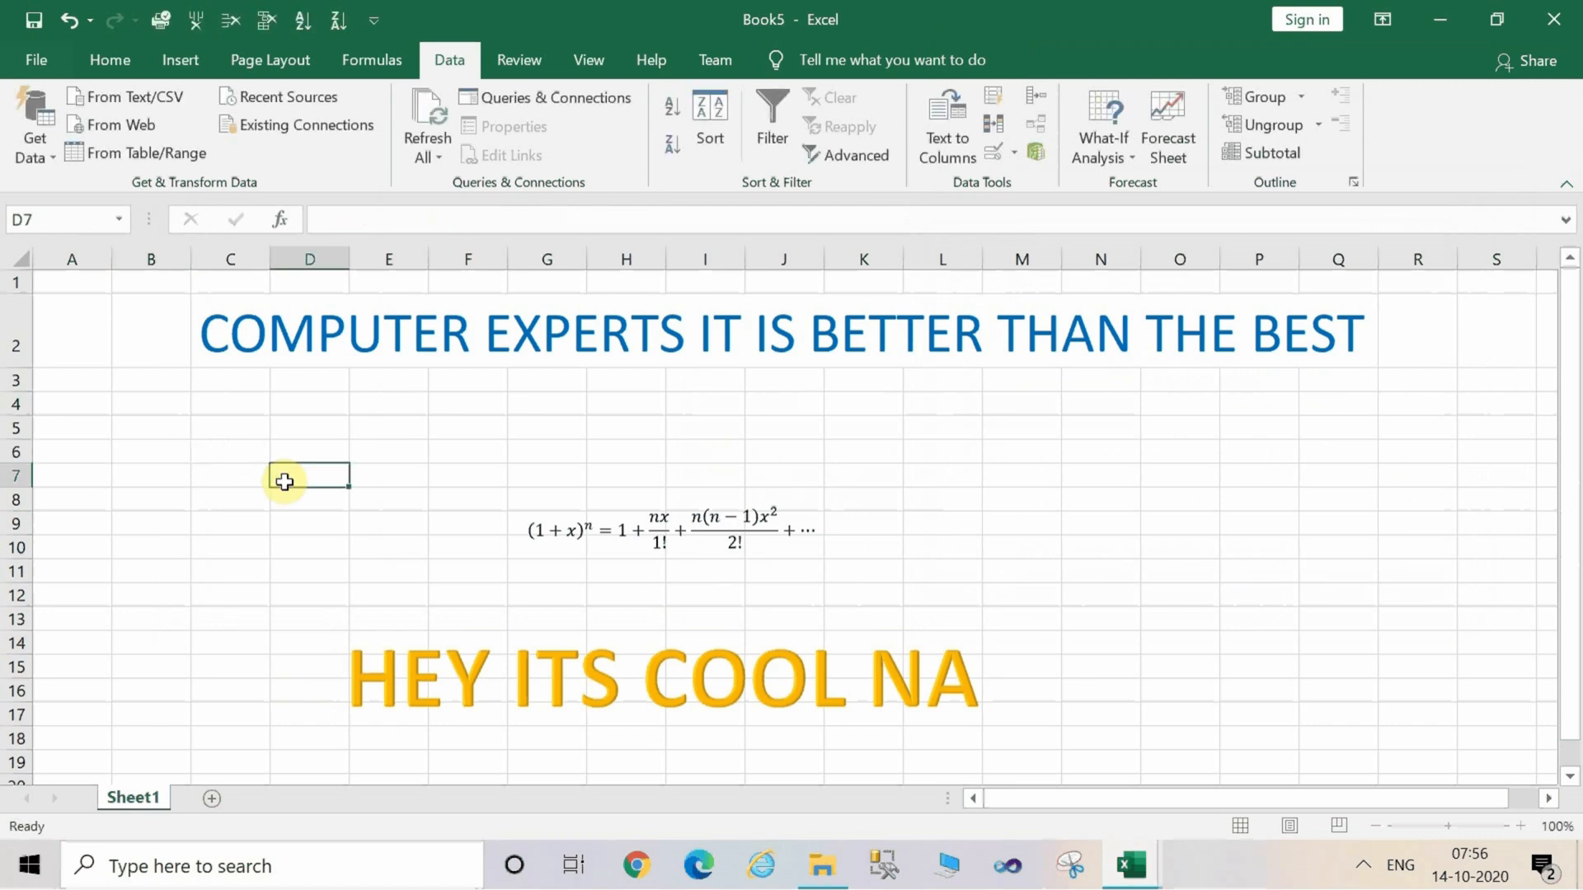
# Select row 2 and make the heading bold.
pyautogui.click(715, 431)
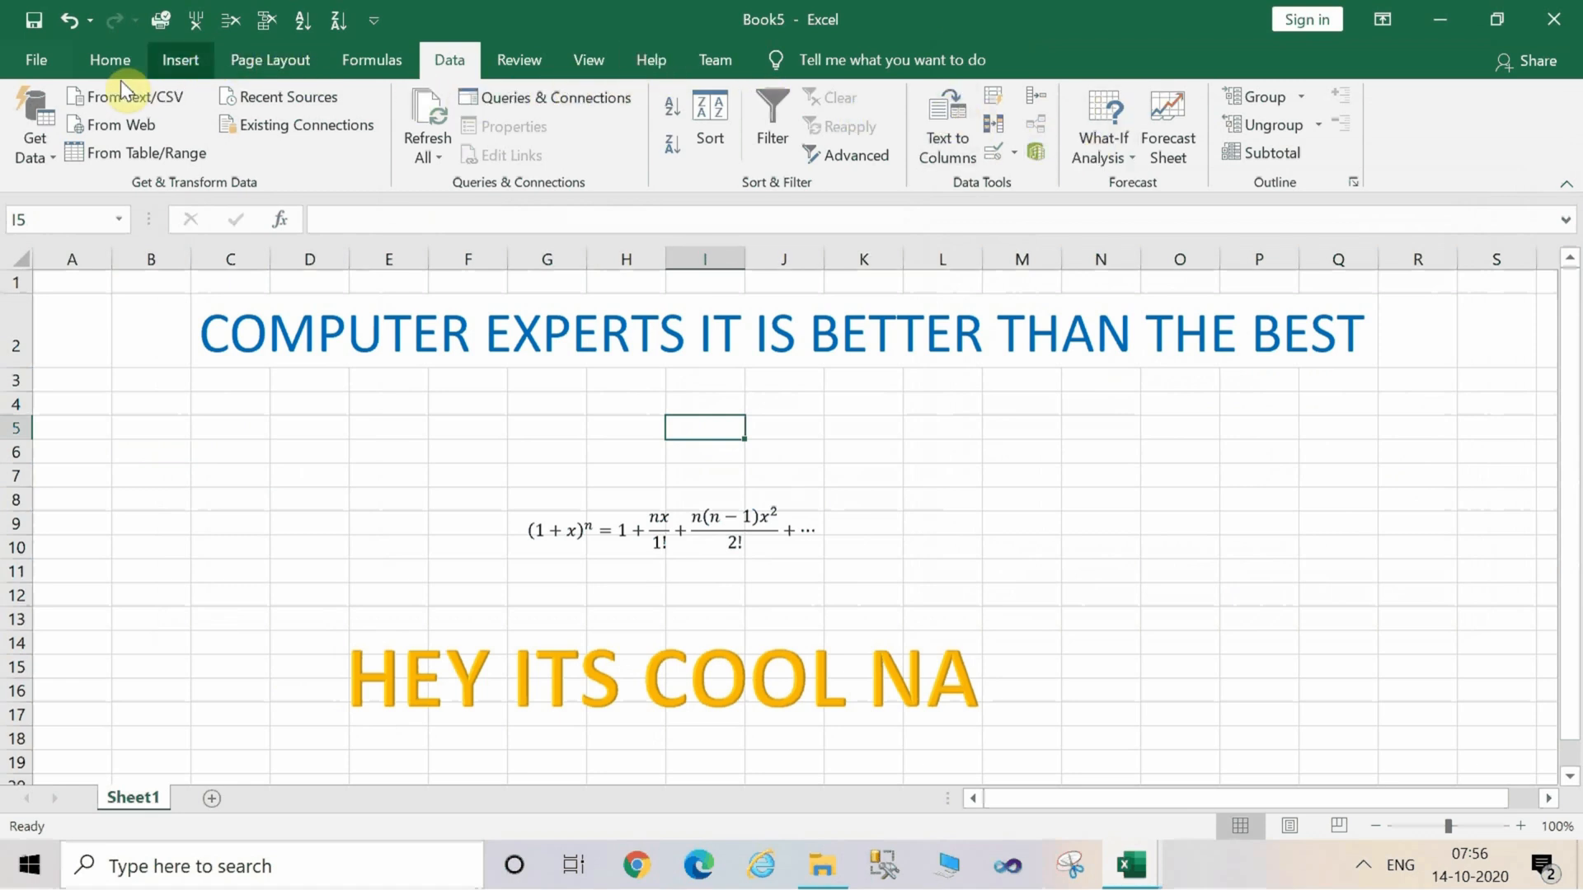
pyautogui.click(95, 68)
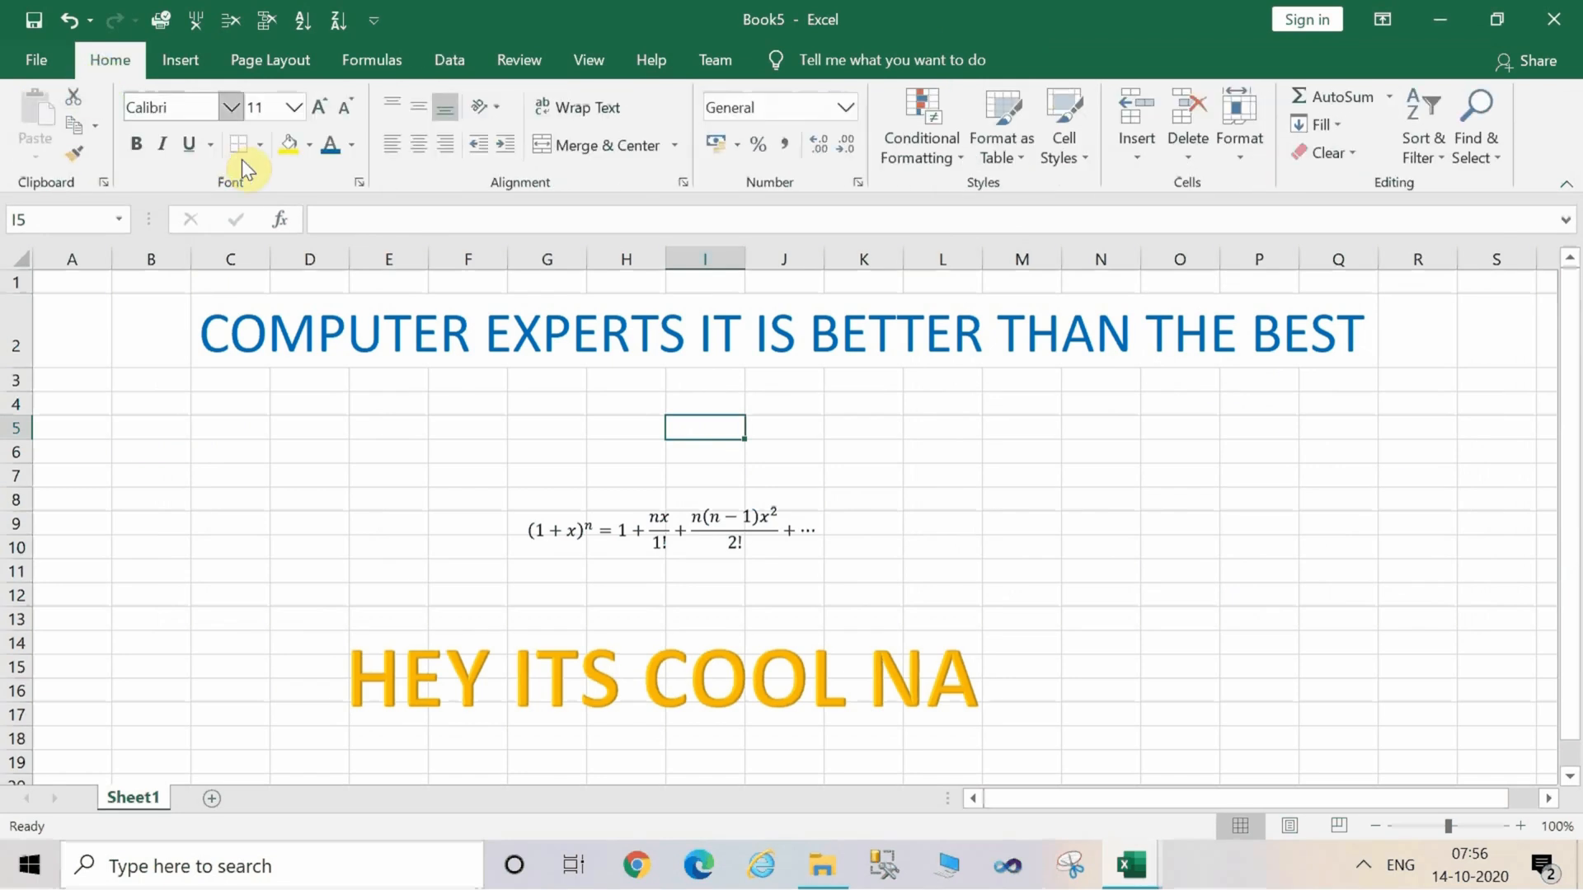
pyautogui.click(219, 345)
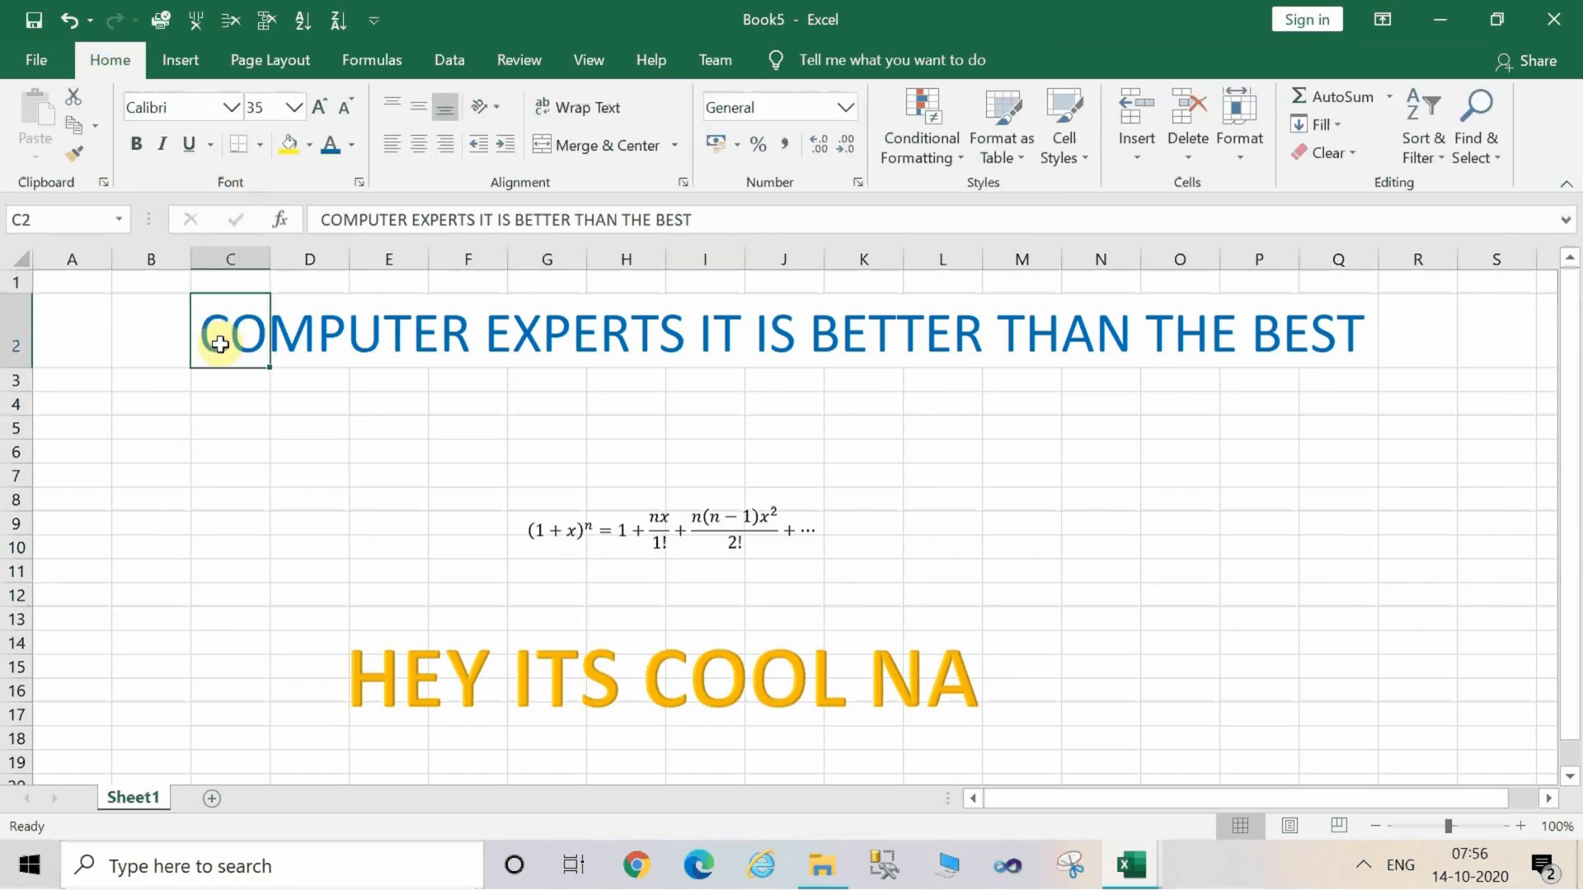
pyautogui.click(36, 332)
pyautogui.click(17, 329)
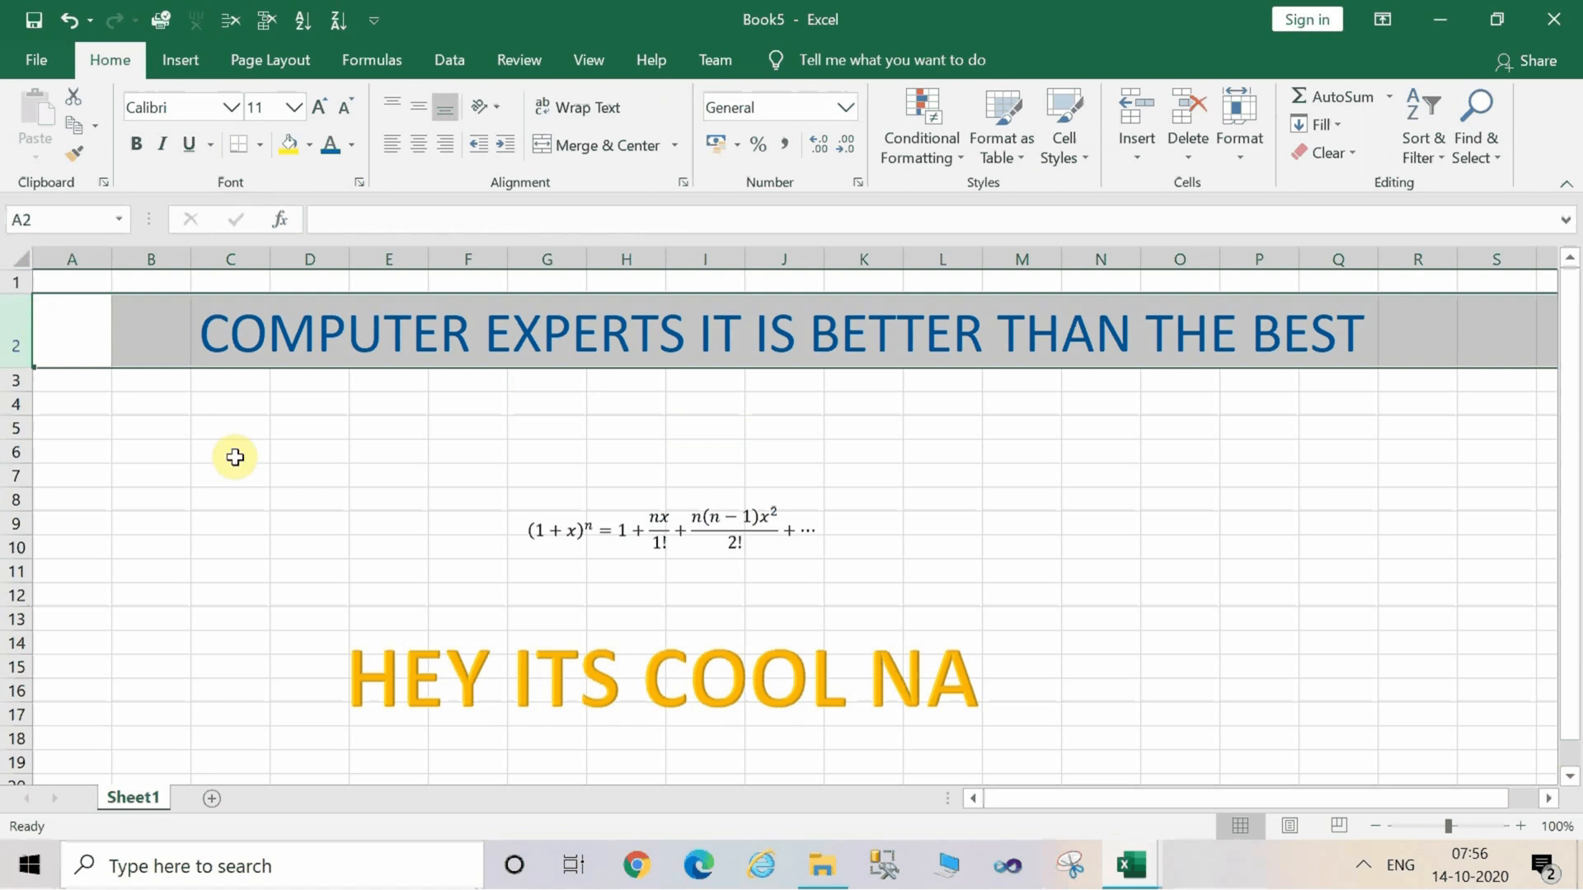
pyautogui.press('alt')
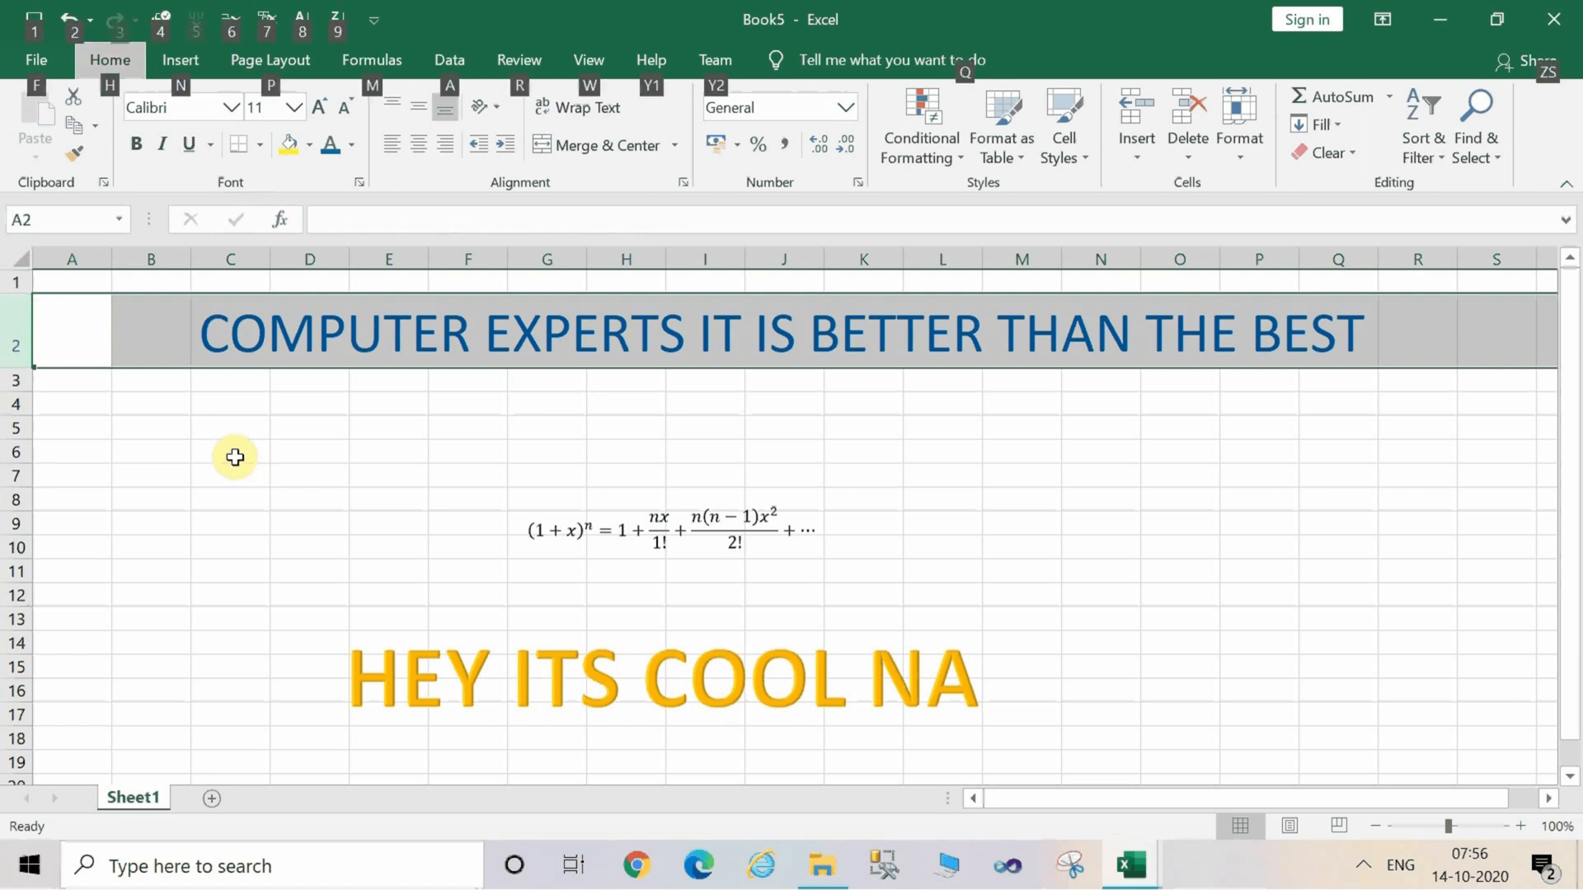
pyautogui.press('h')
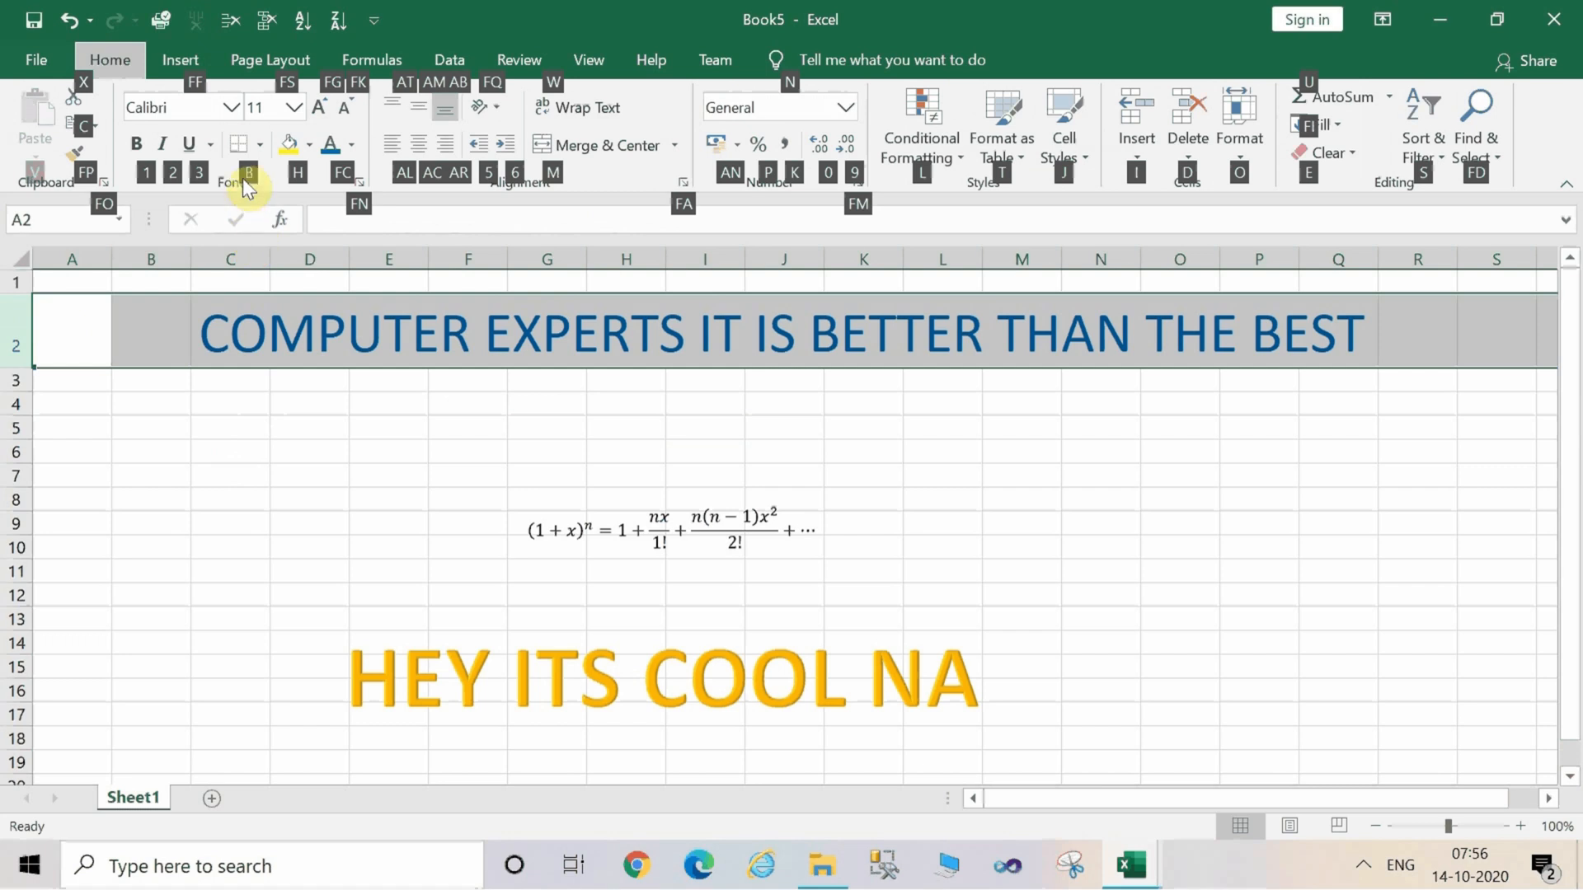
pyautogui.press('1')
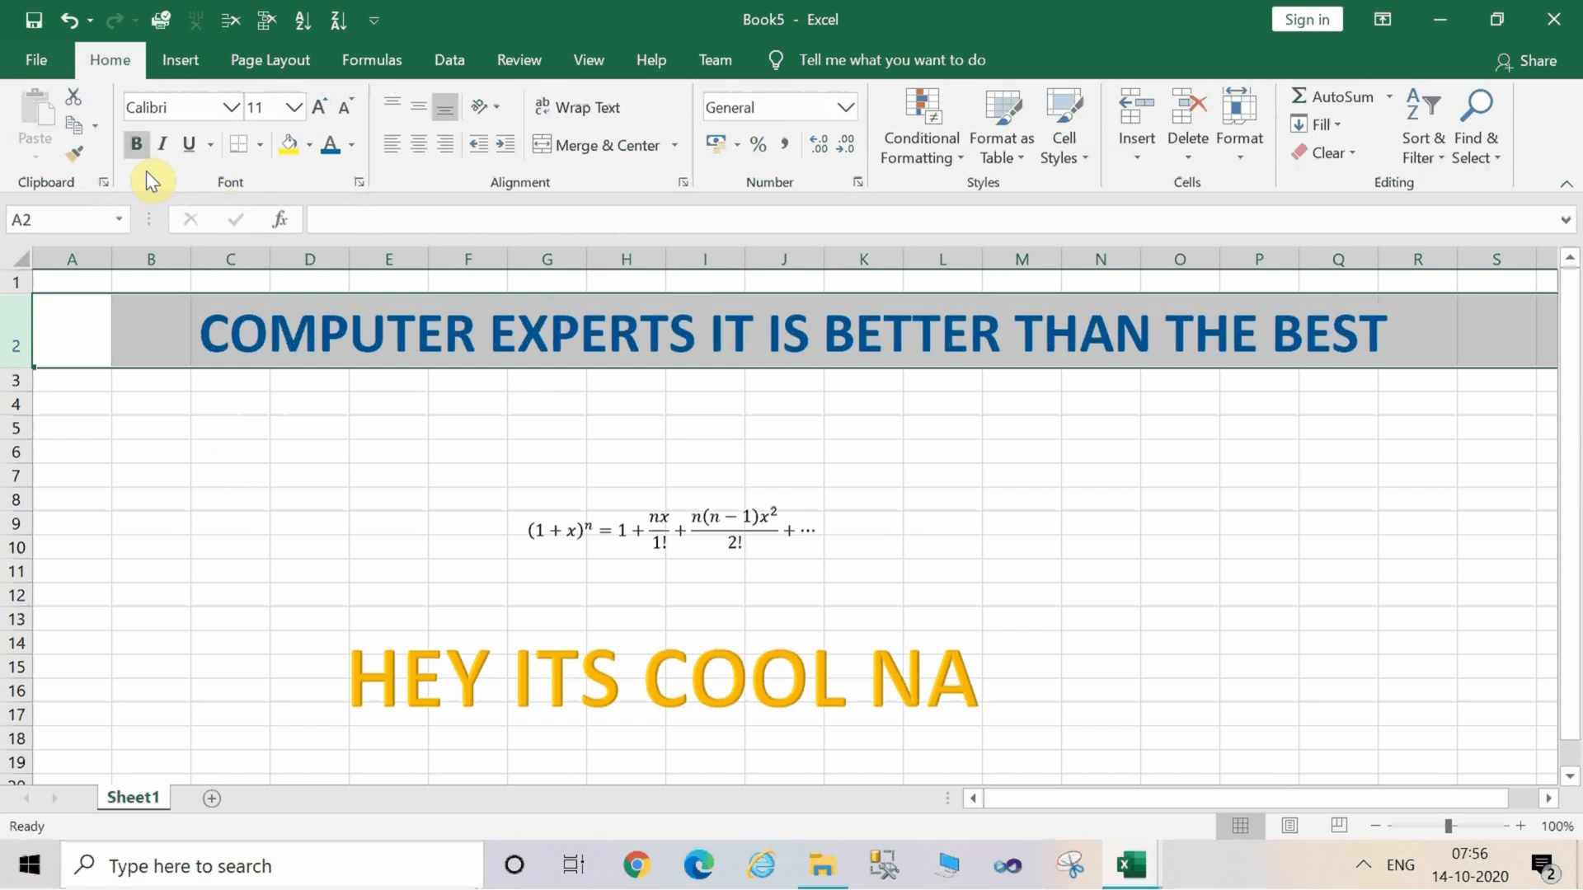
# Try to apply italic formatting to the row 2 heading.
pyautogui.write('1')
pyautogui.press('BackSpace')
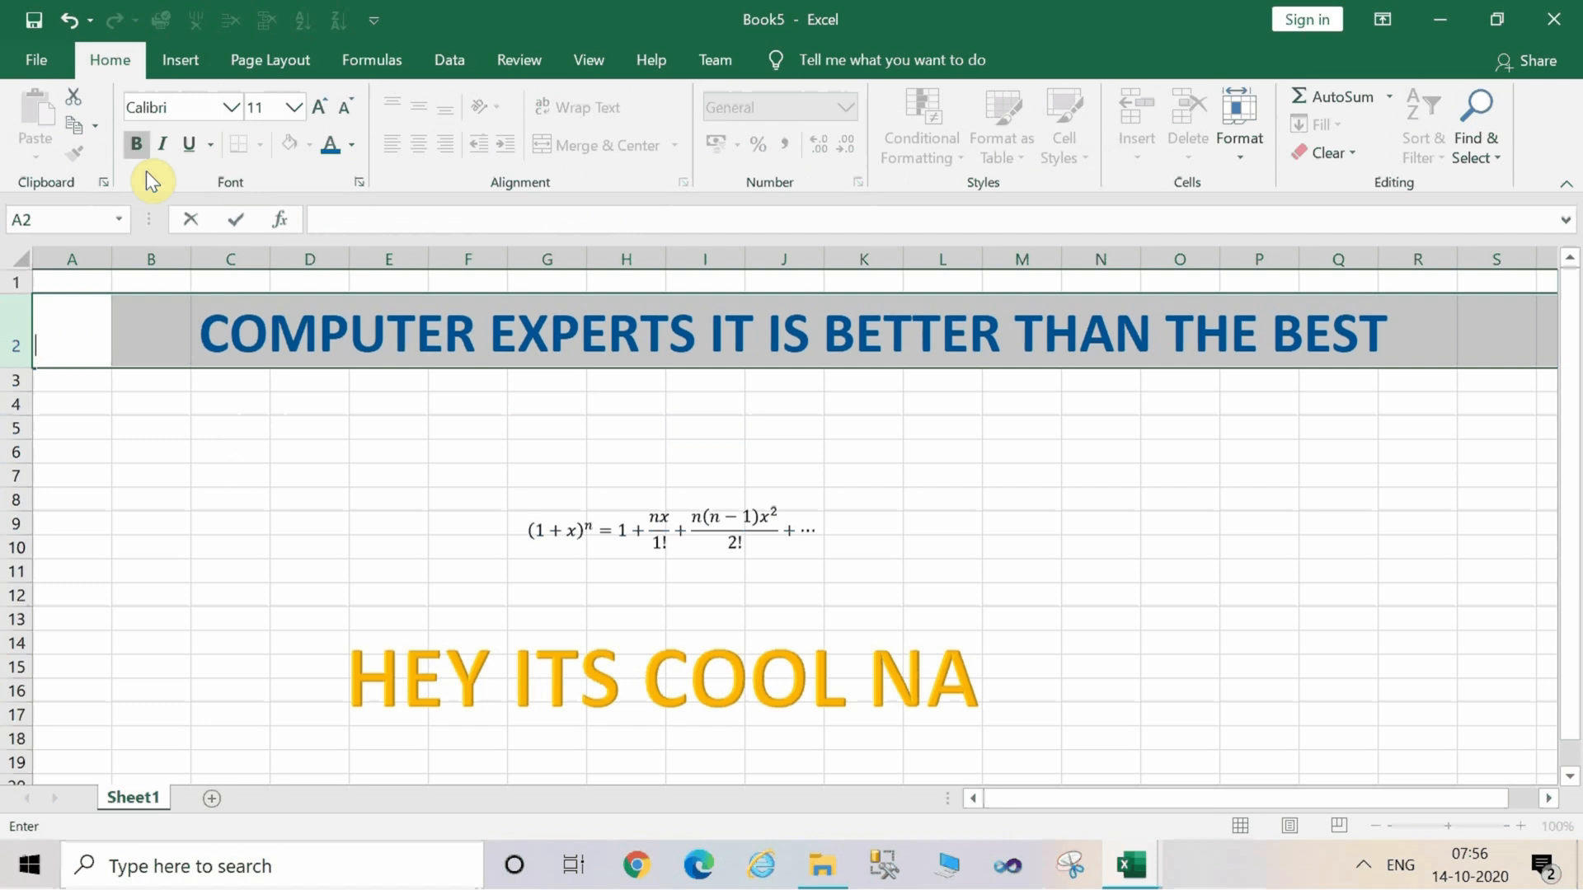
pyautogui.press('alt')
pyautogui.press('alt')
pyautogui.press('alt')
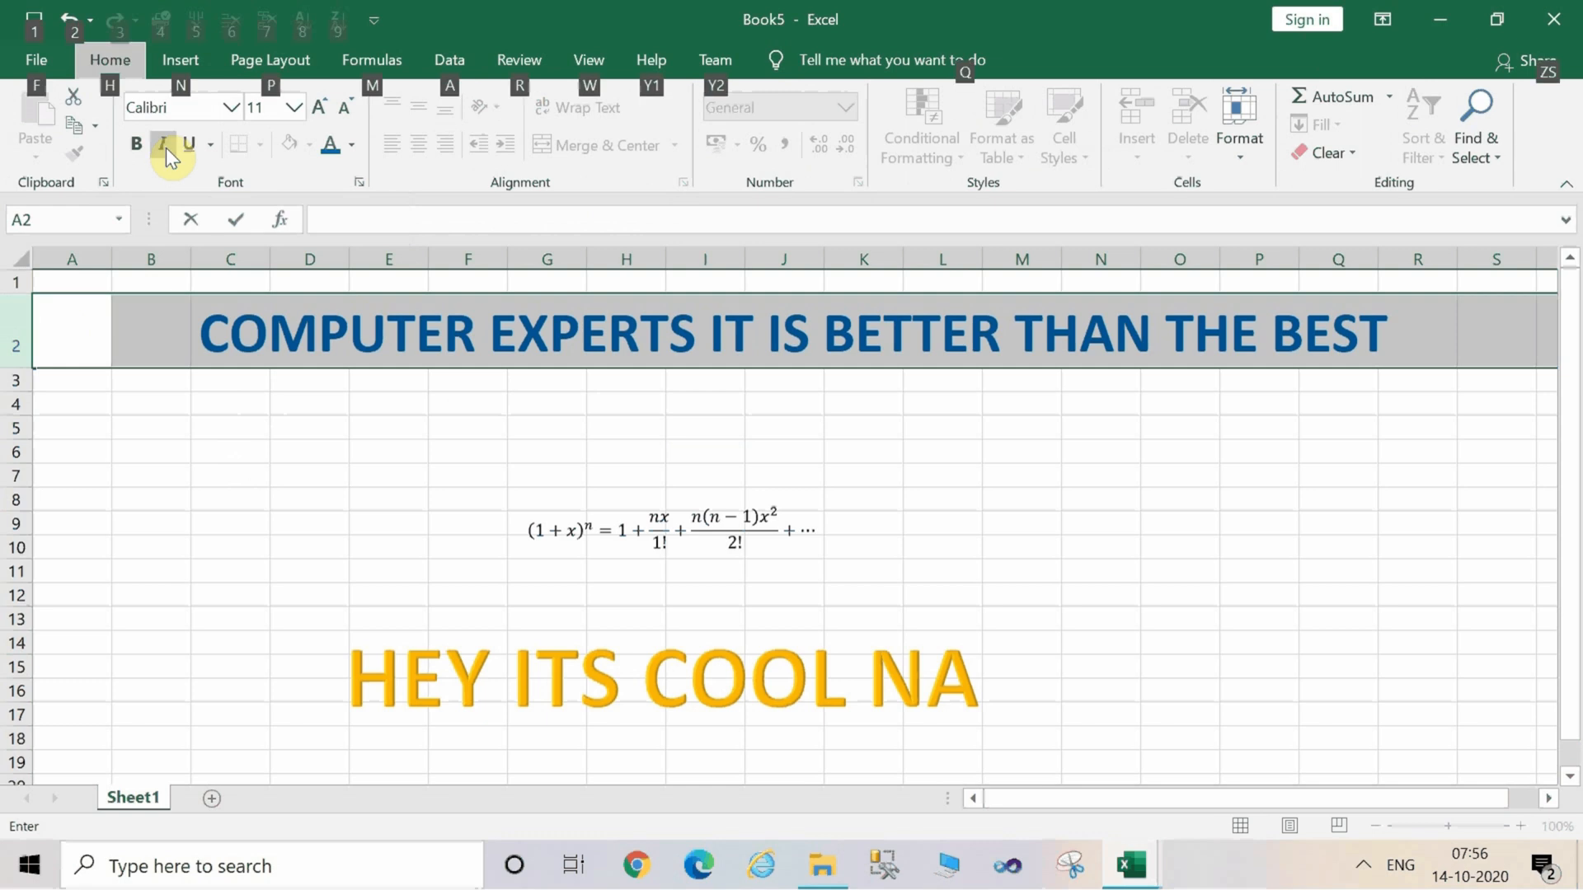
pyautogui.press('h')
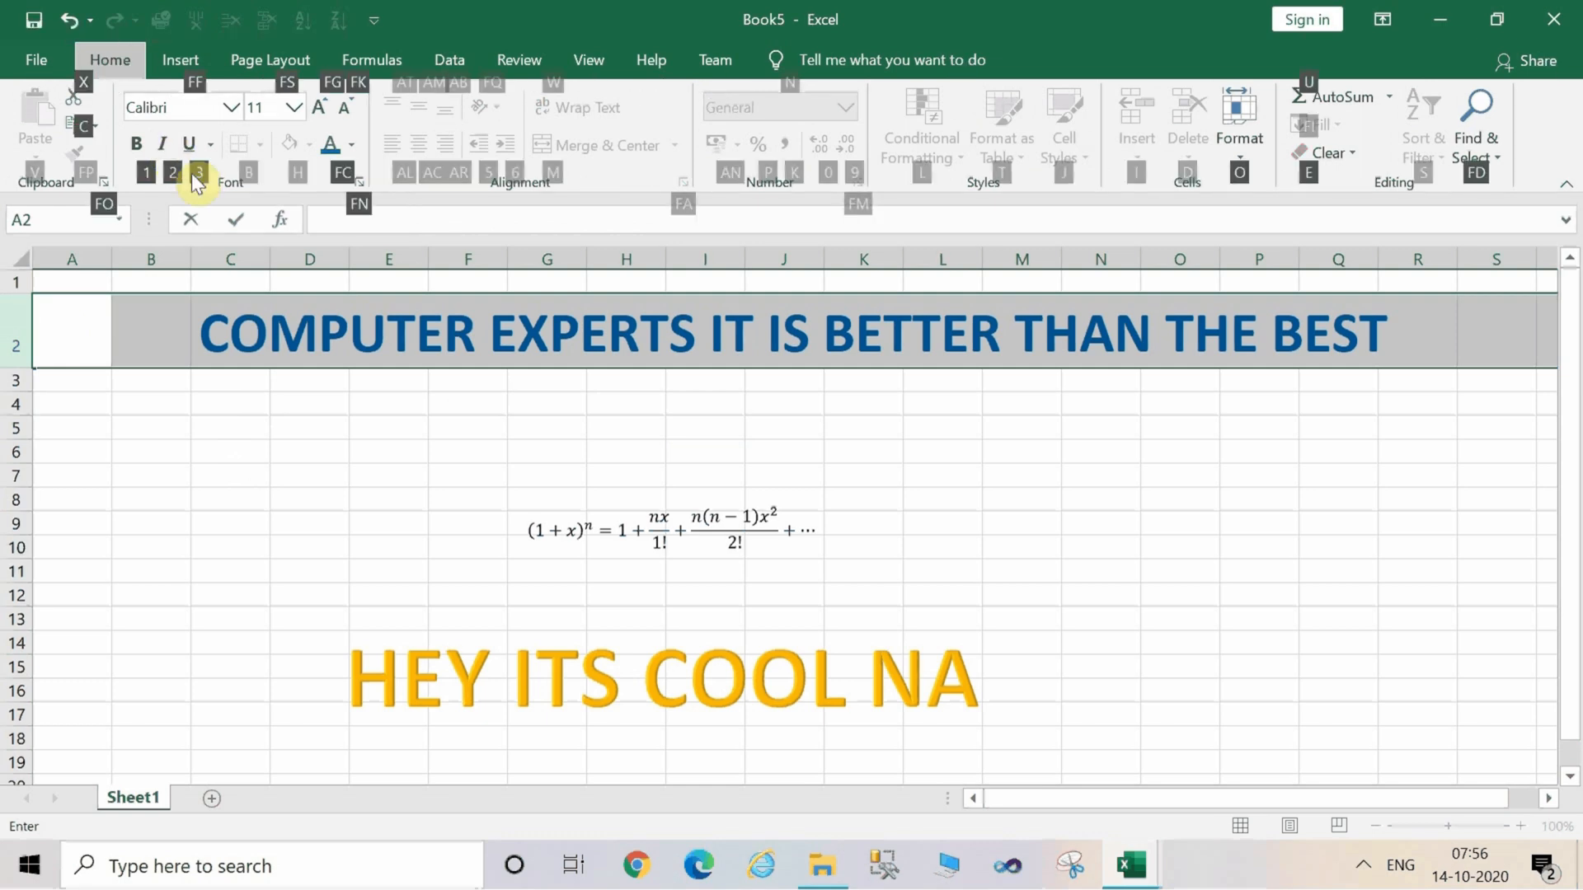
pyautogui.press('2')
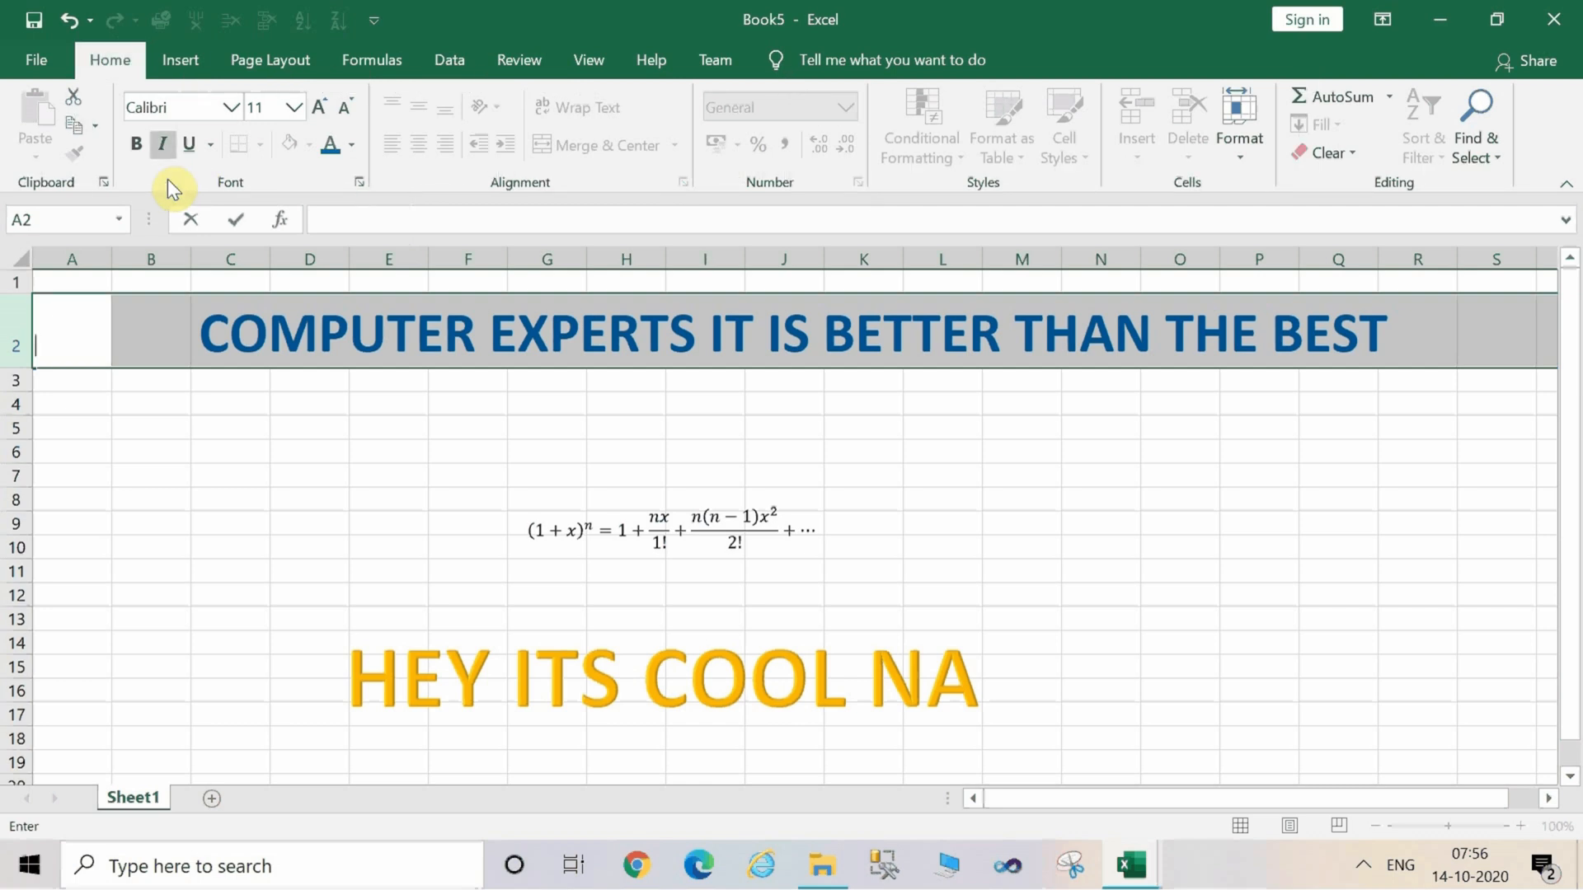
pyautogui.press('alt')
pyautogui.press('h')
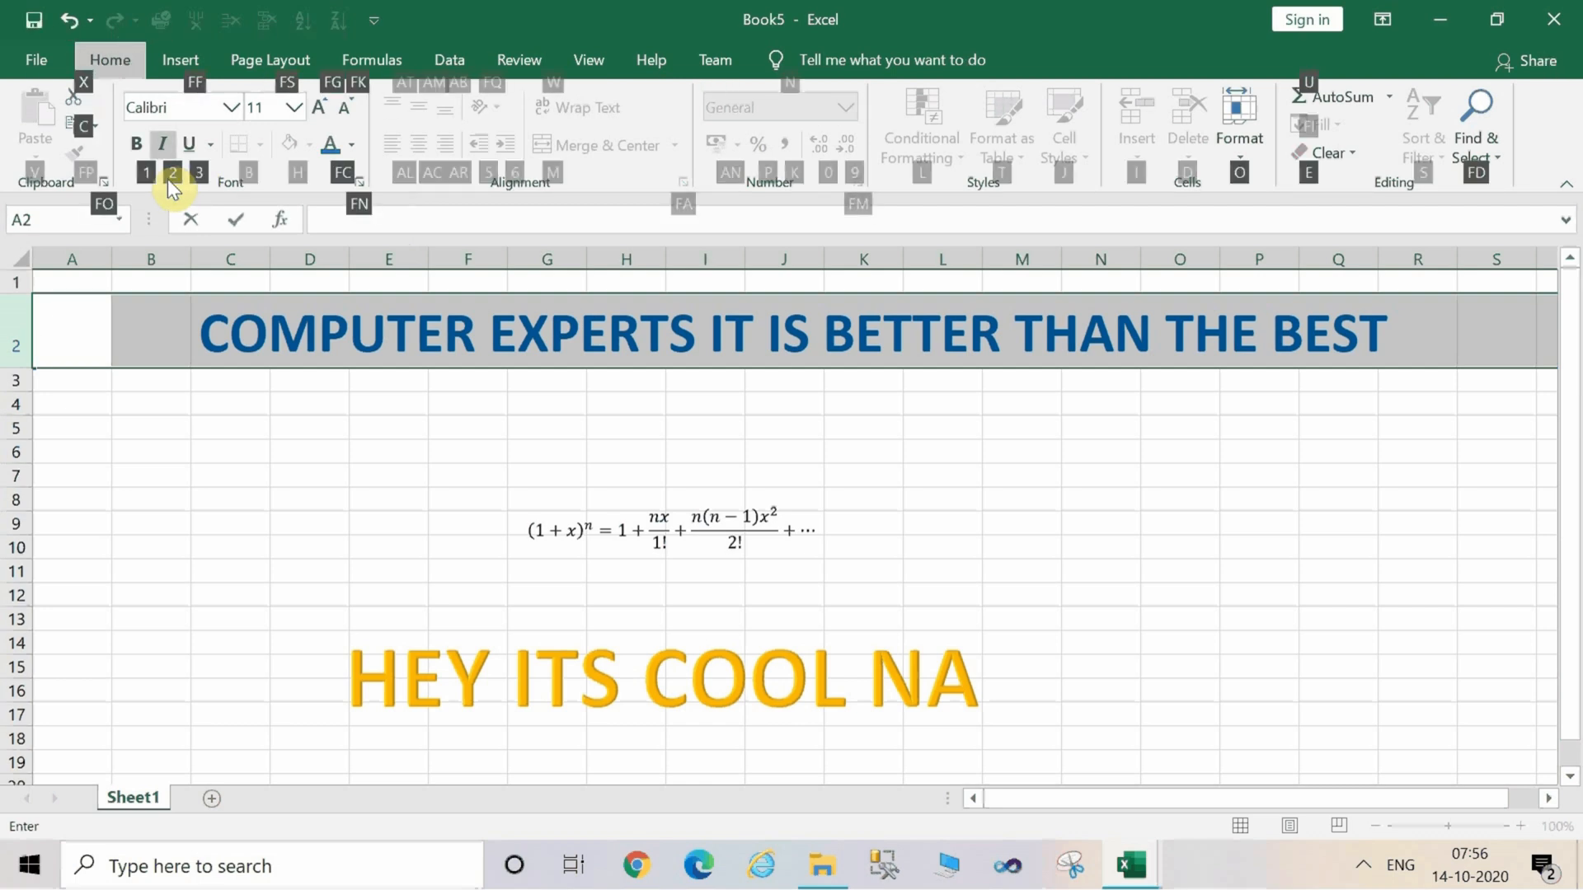
pyautogui.press('2')
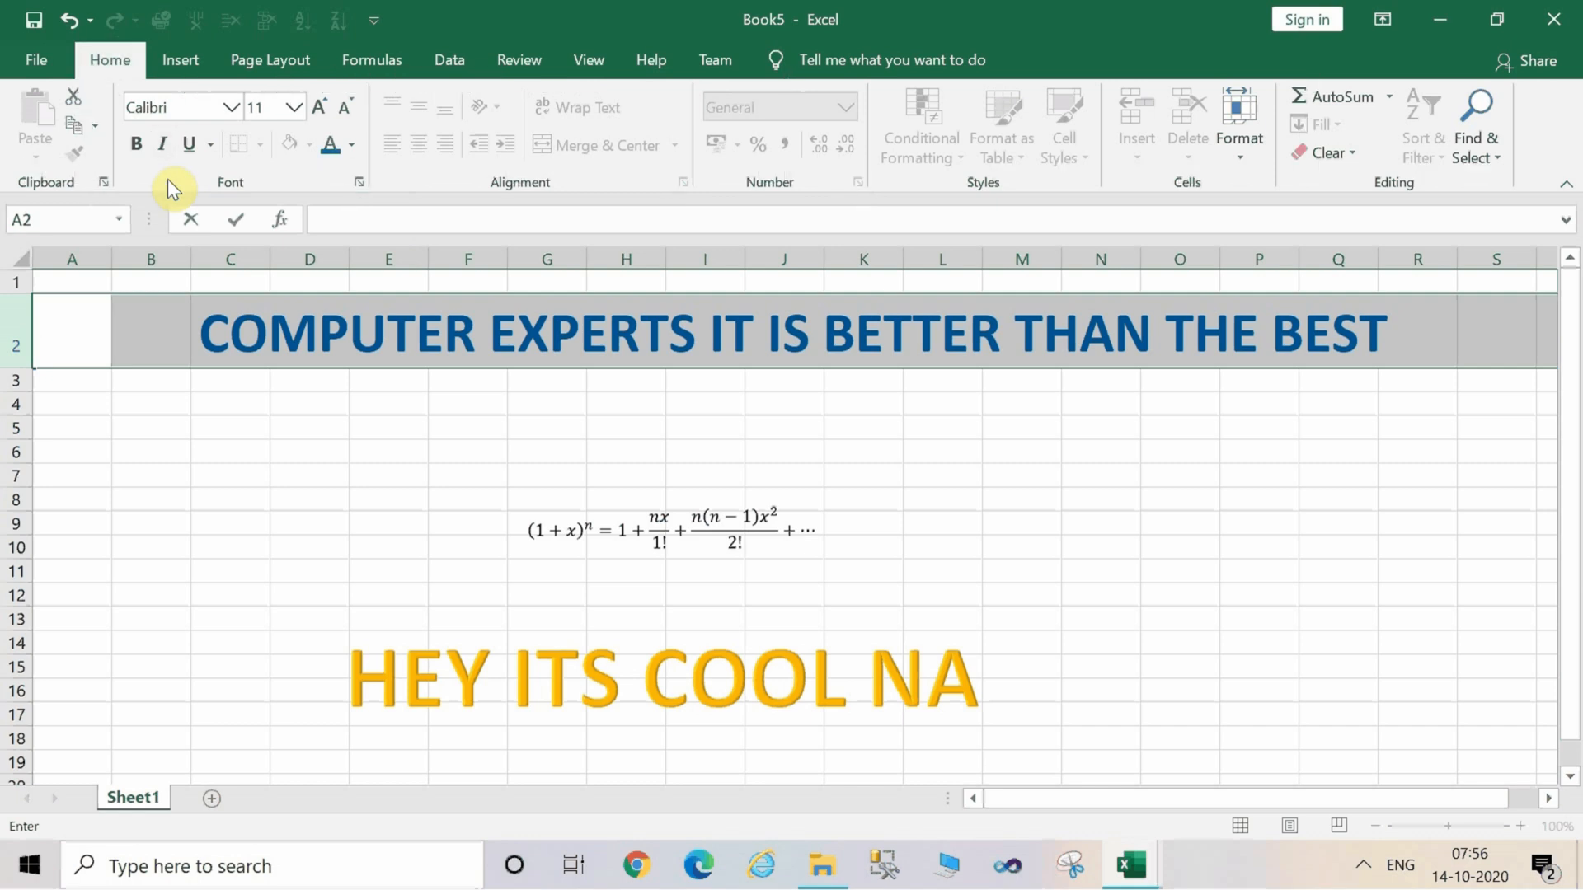
# Select row 2 and apply italic formatting to the heading.
pyautogui.click(14, 340)
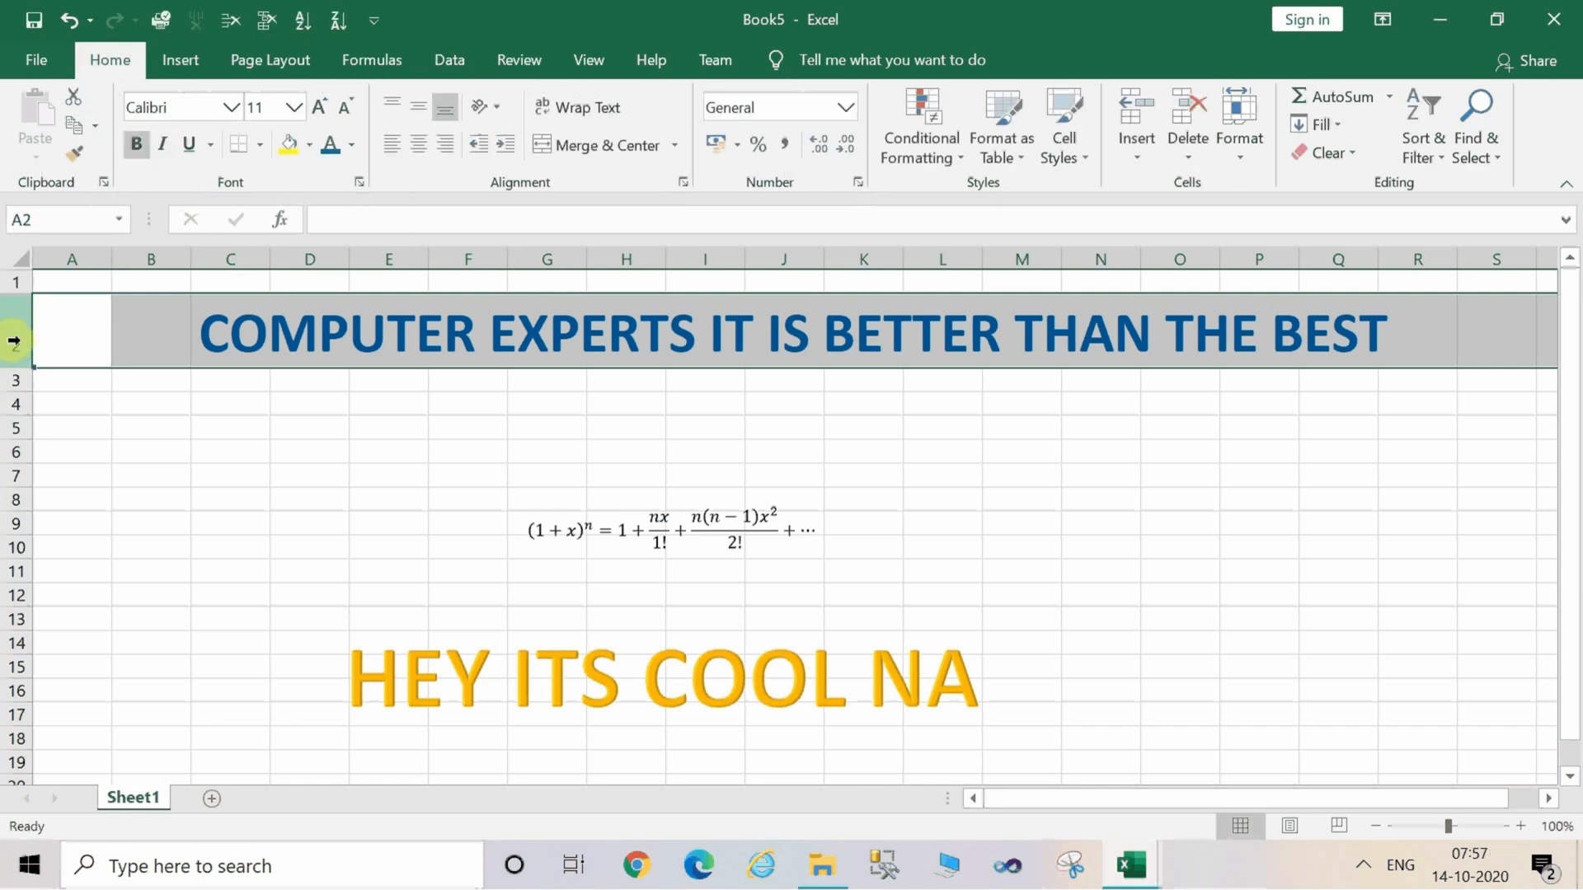
pyautogui.press('alt')
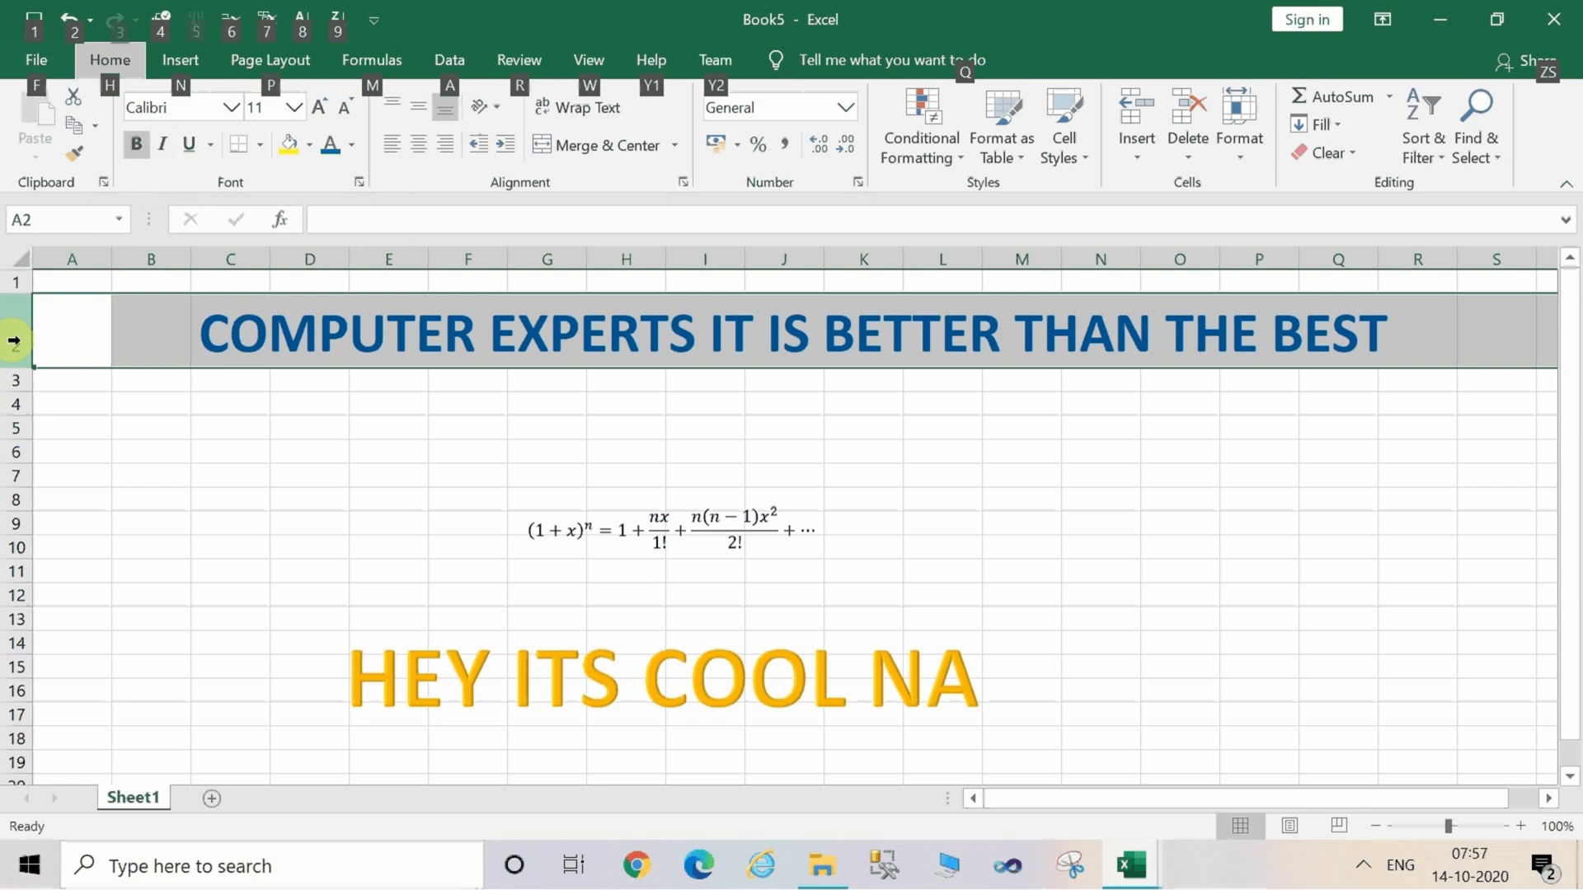
pyautogui.press('h')
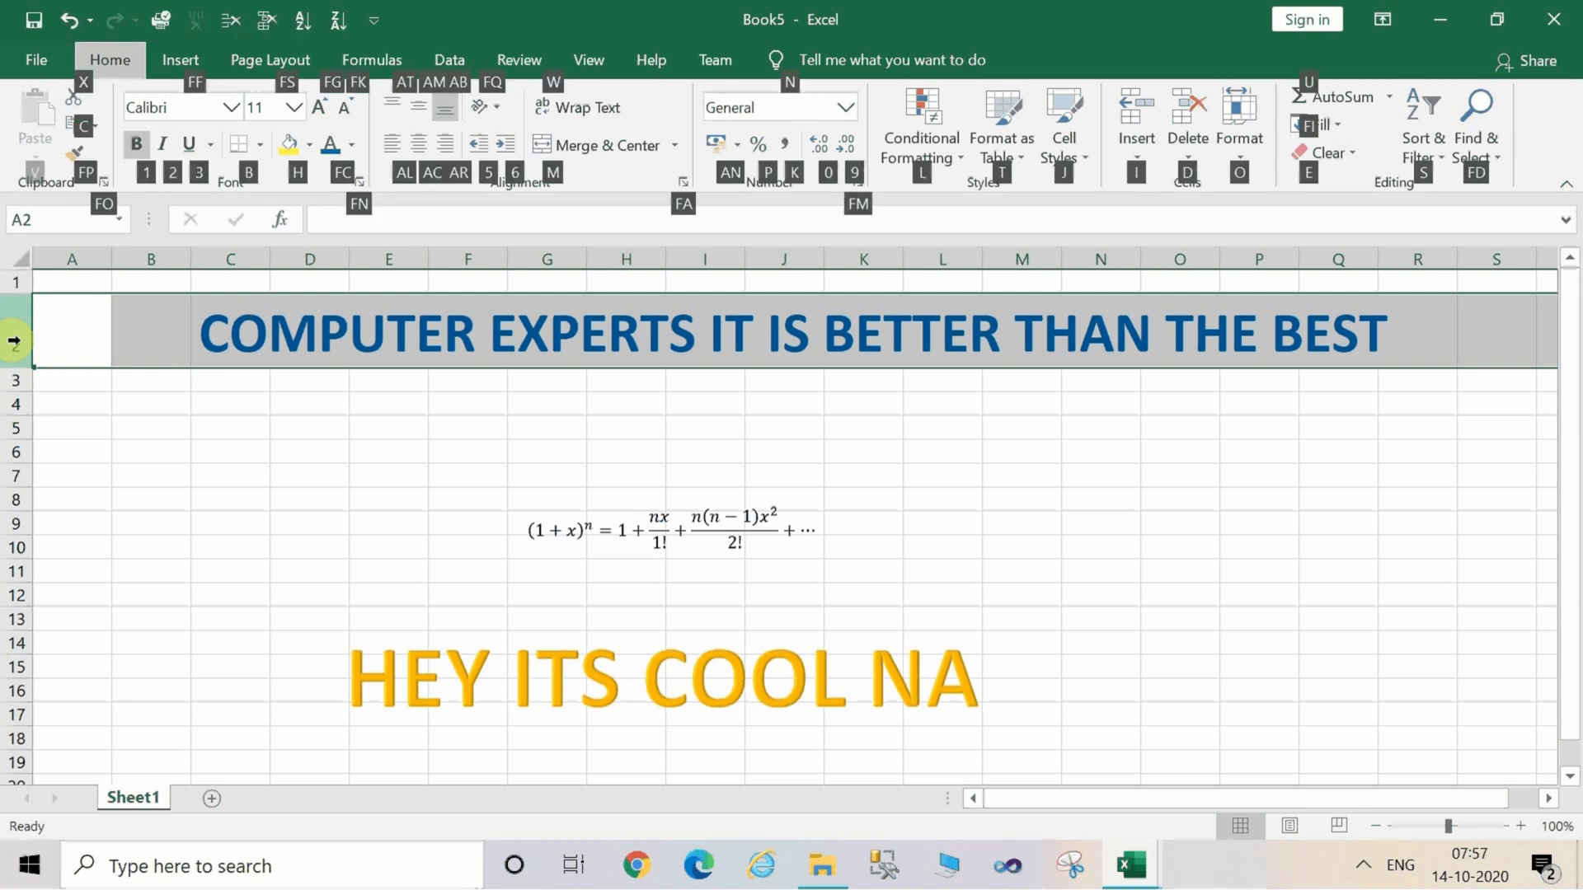
pyautogui.press('2')
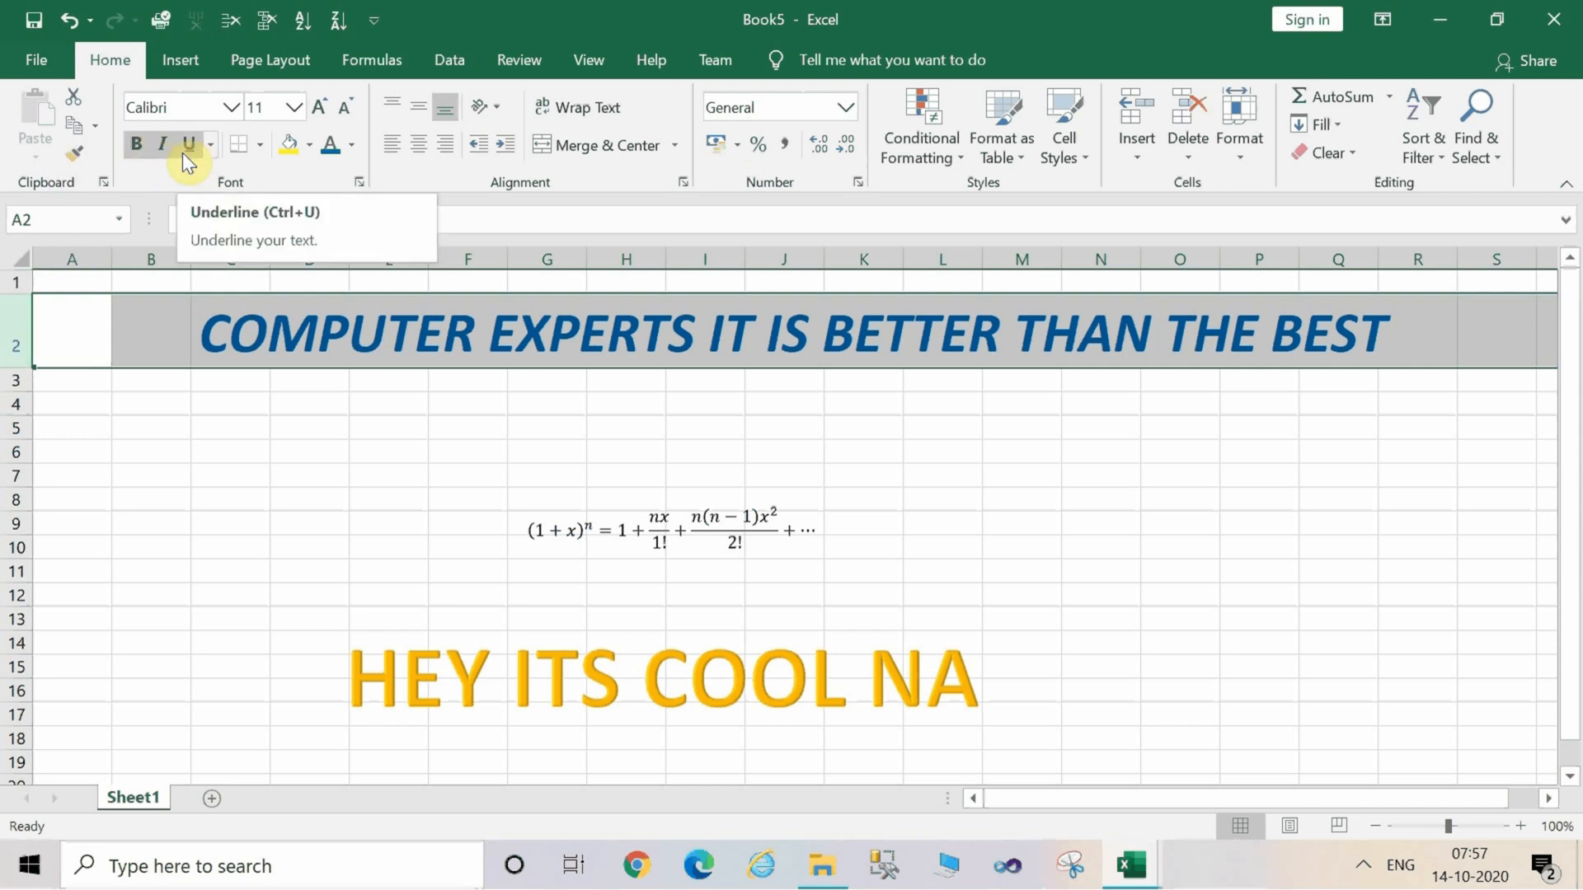
pyautogui.press('alt')
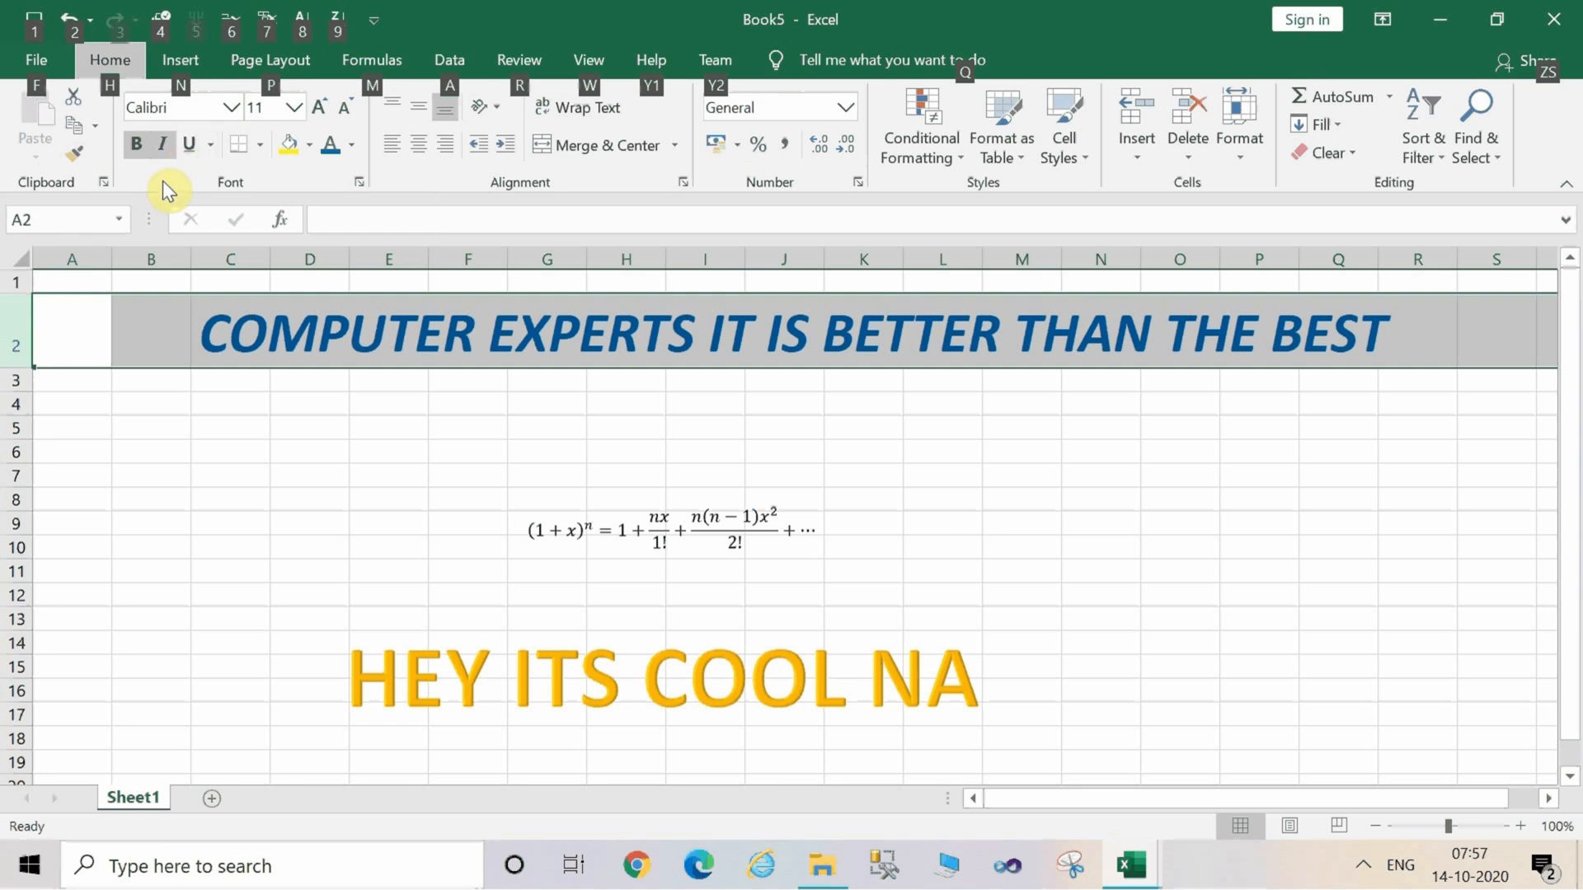
pyautogui.press('h')
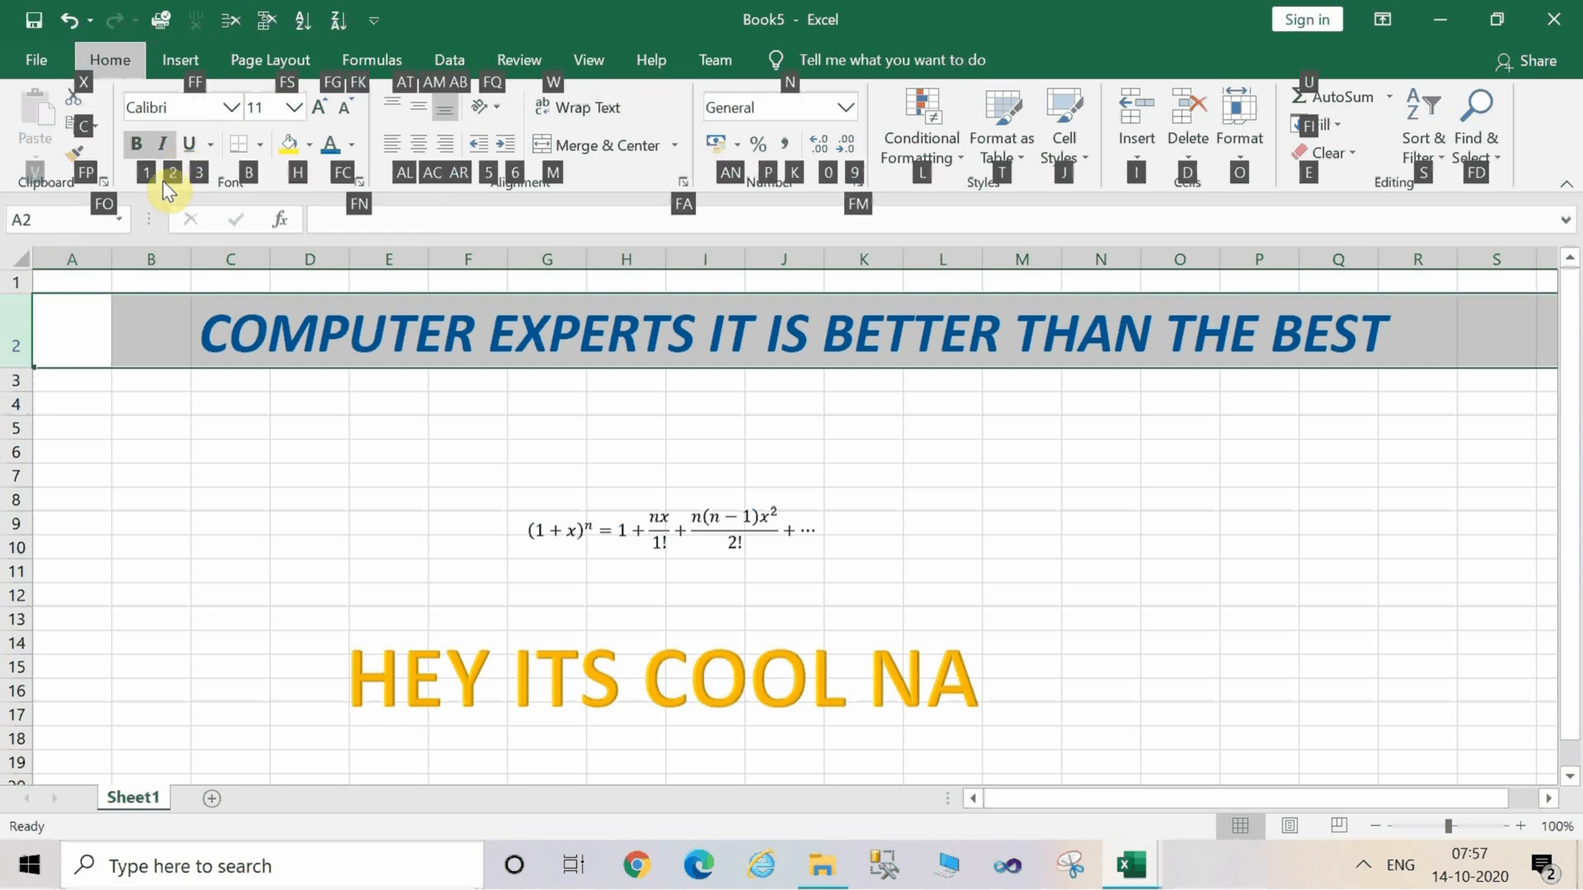
pyautogui.press('3')
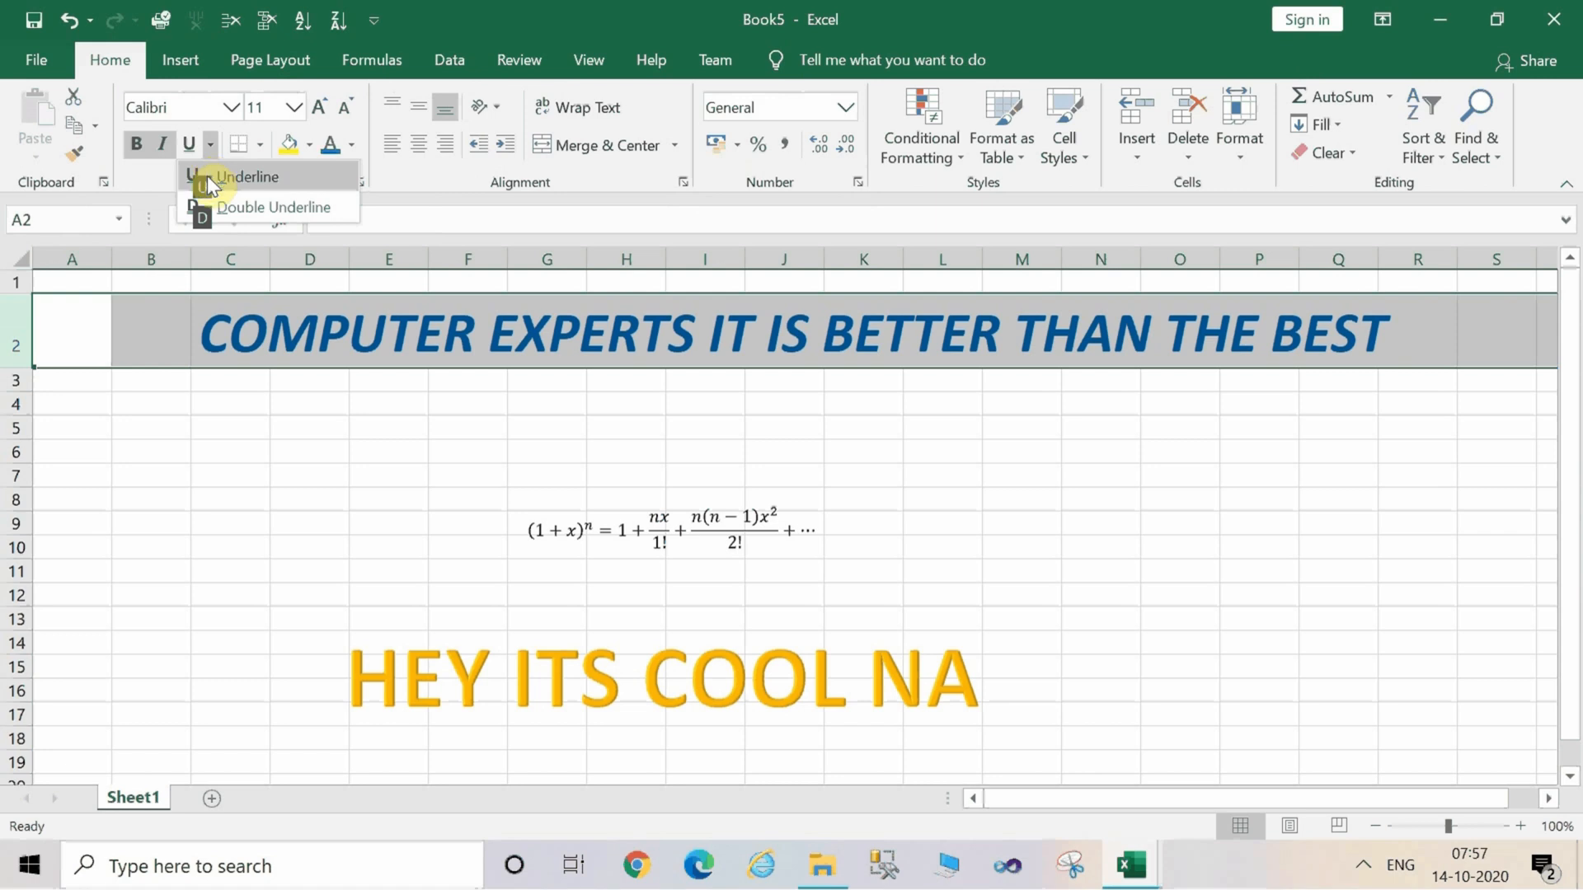
pyautogui.click(240, 338)
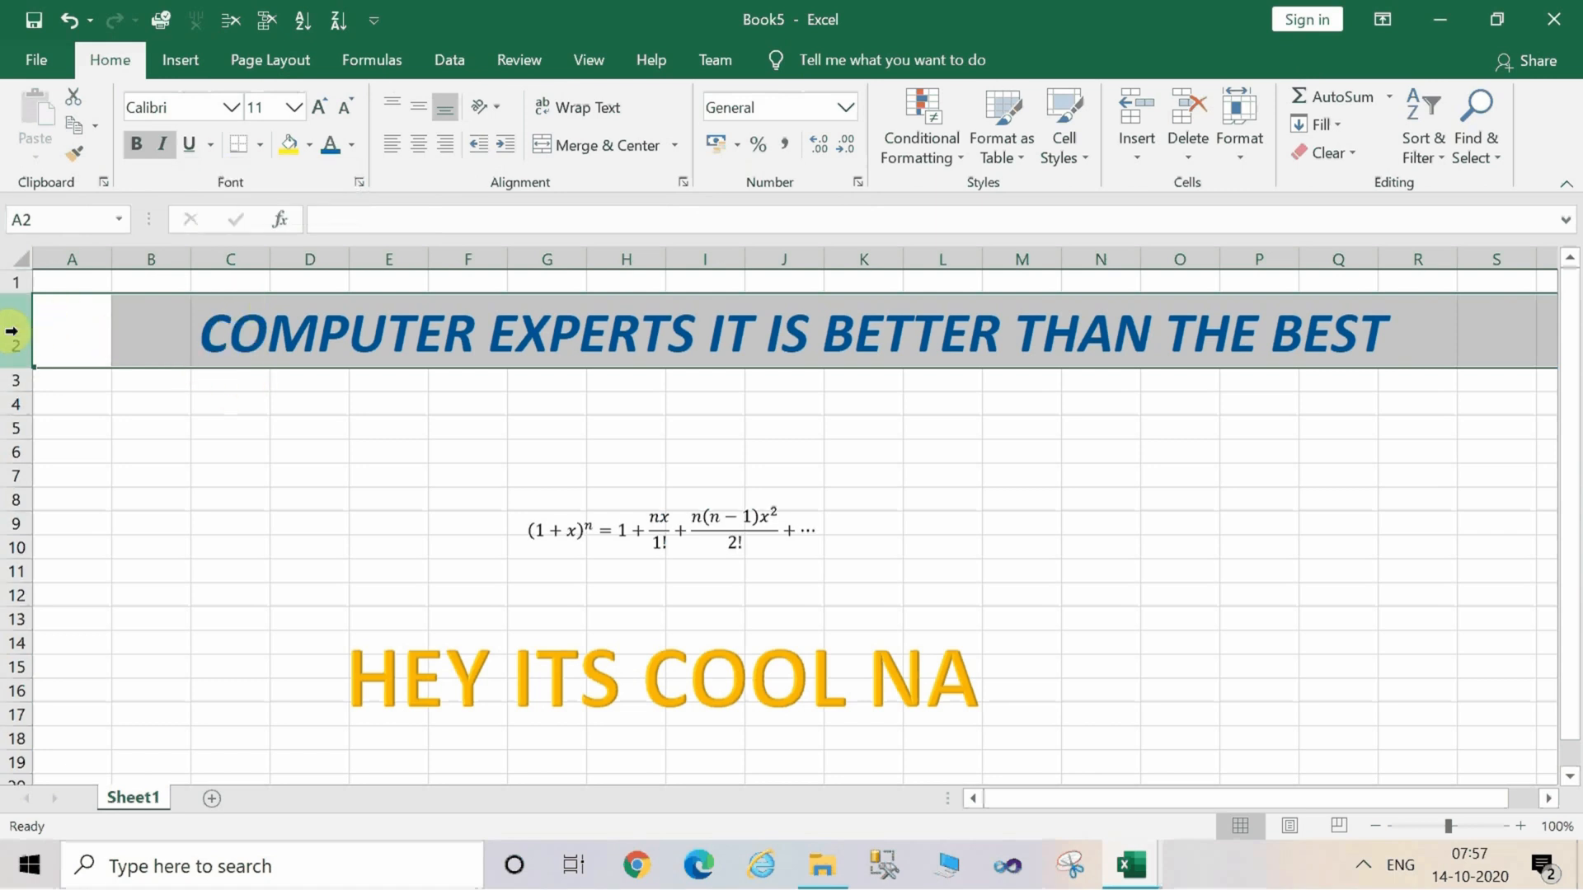
# Apply a double underline to the row 2 heading.
pyautogui.press('alt')
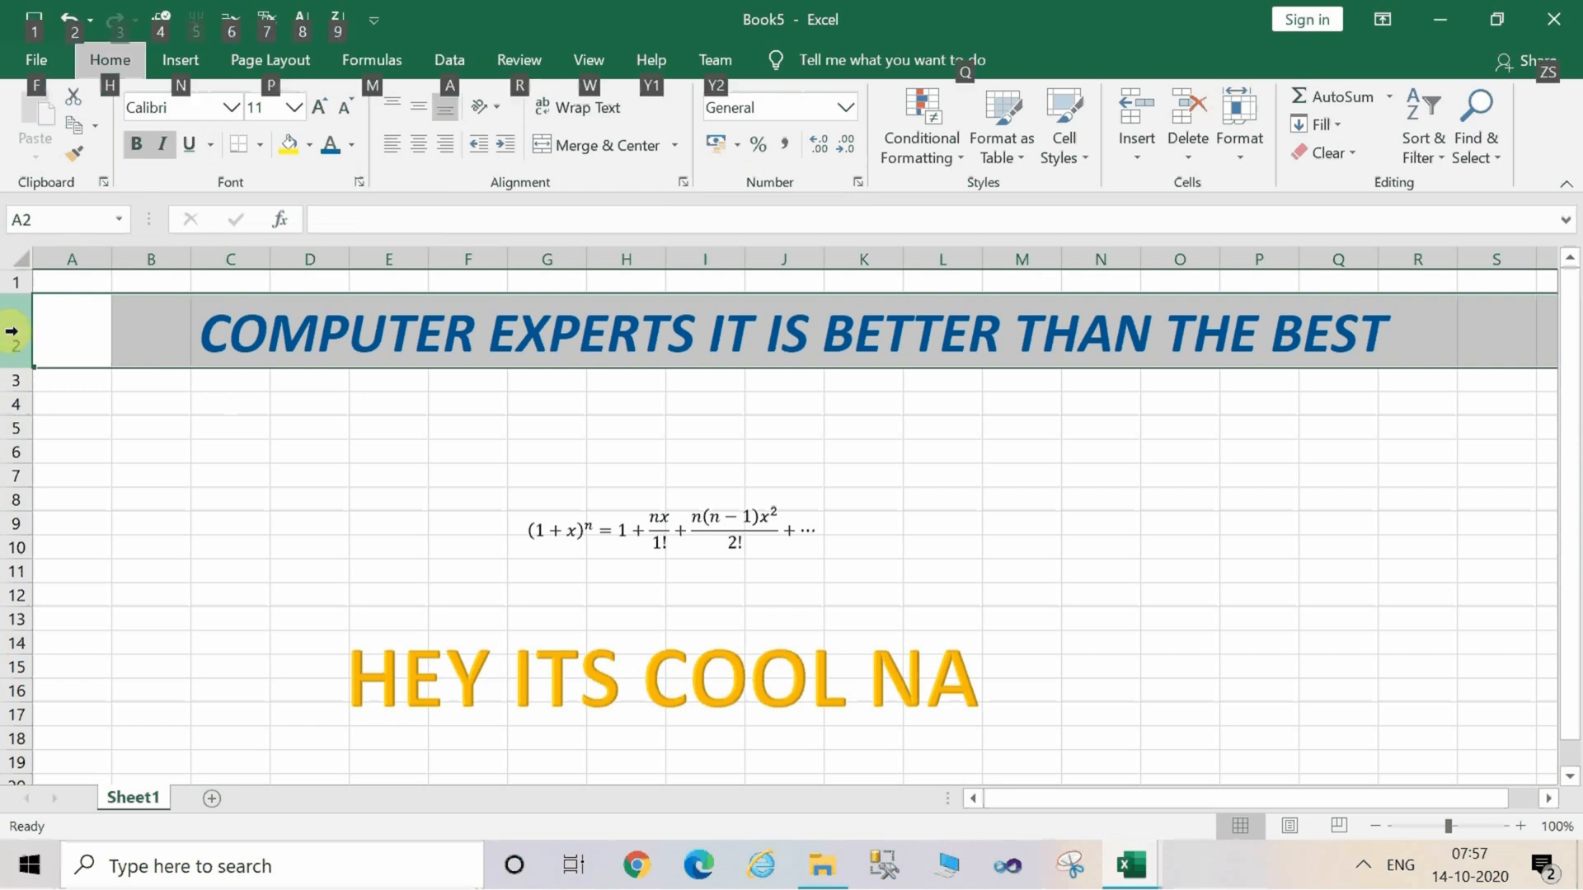
pyautogui.press('h')
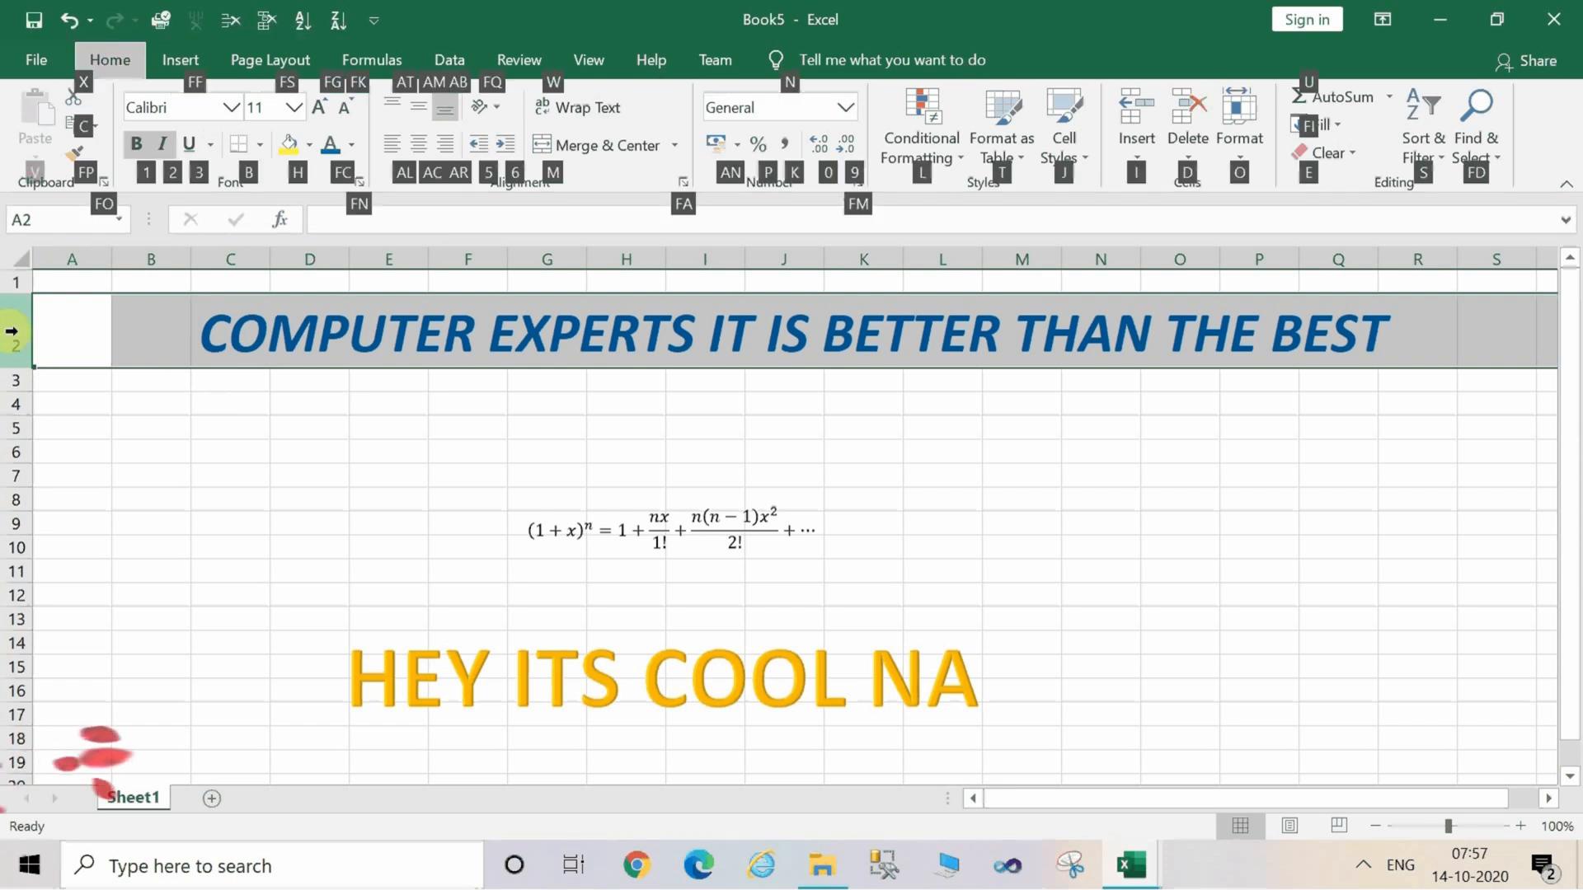
pyautogui.press('3')
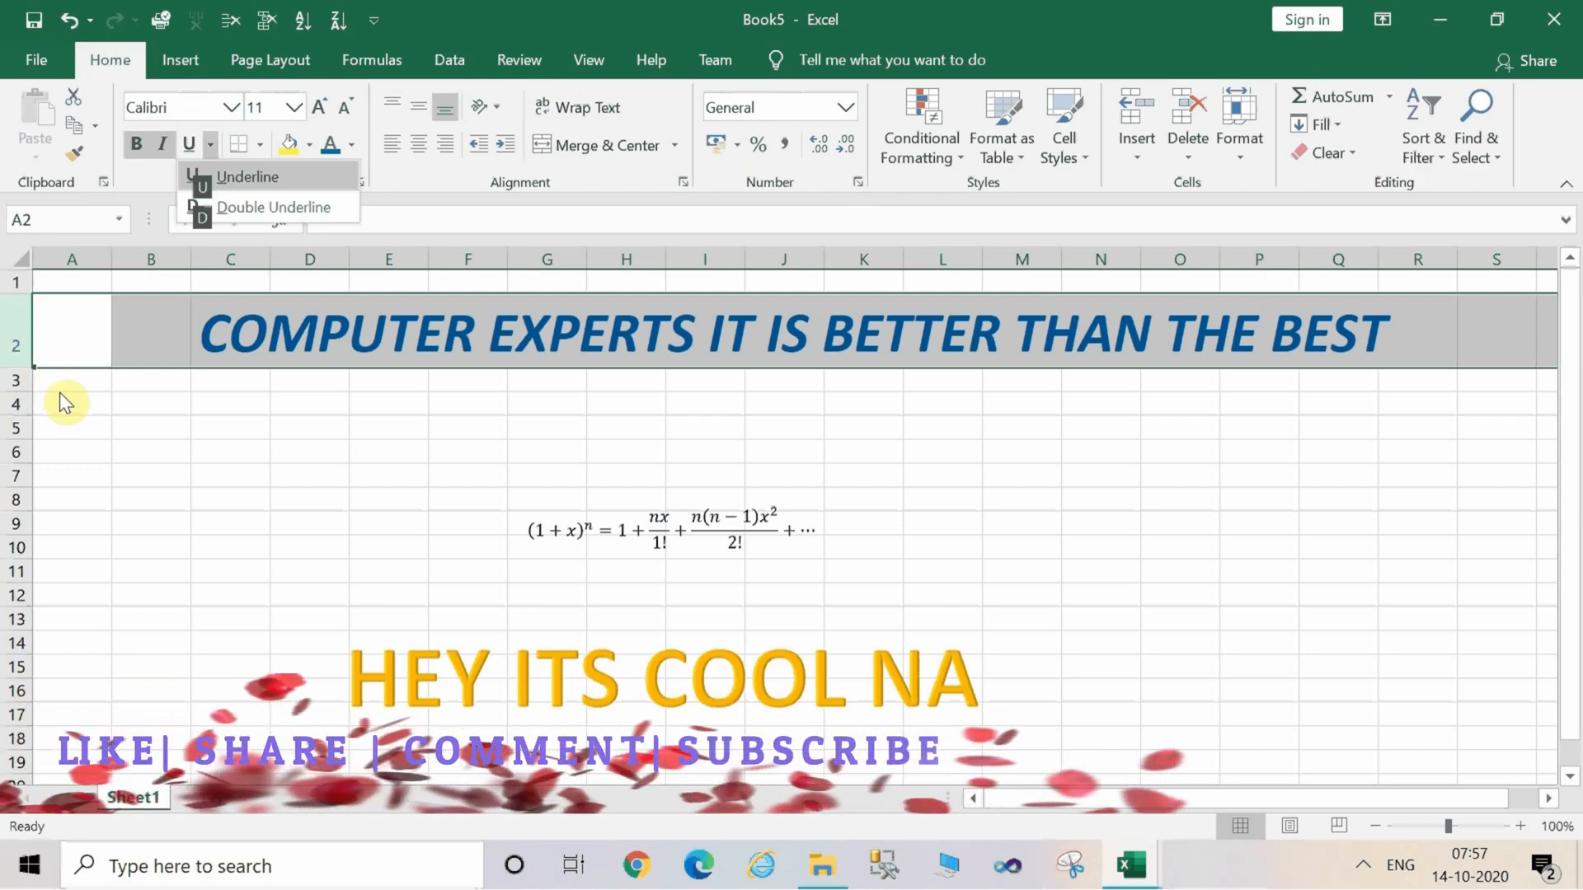
pyautogui.click(235, 203)
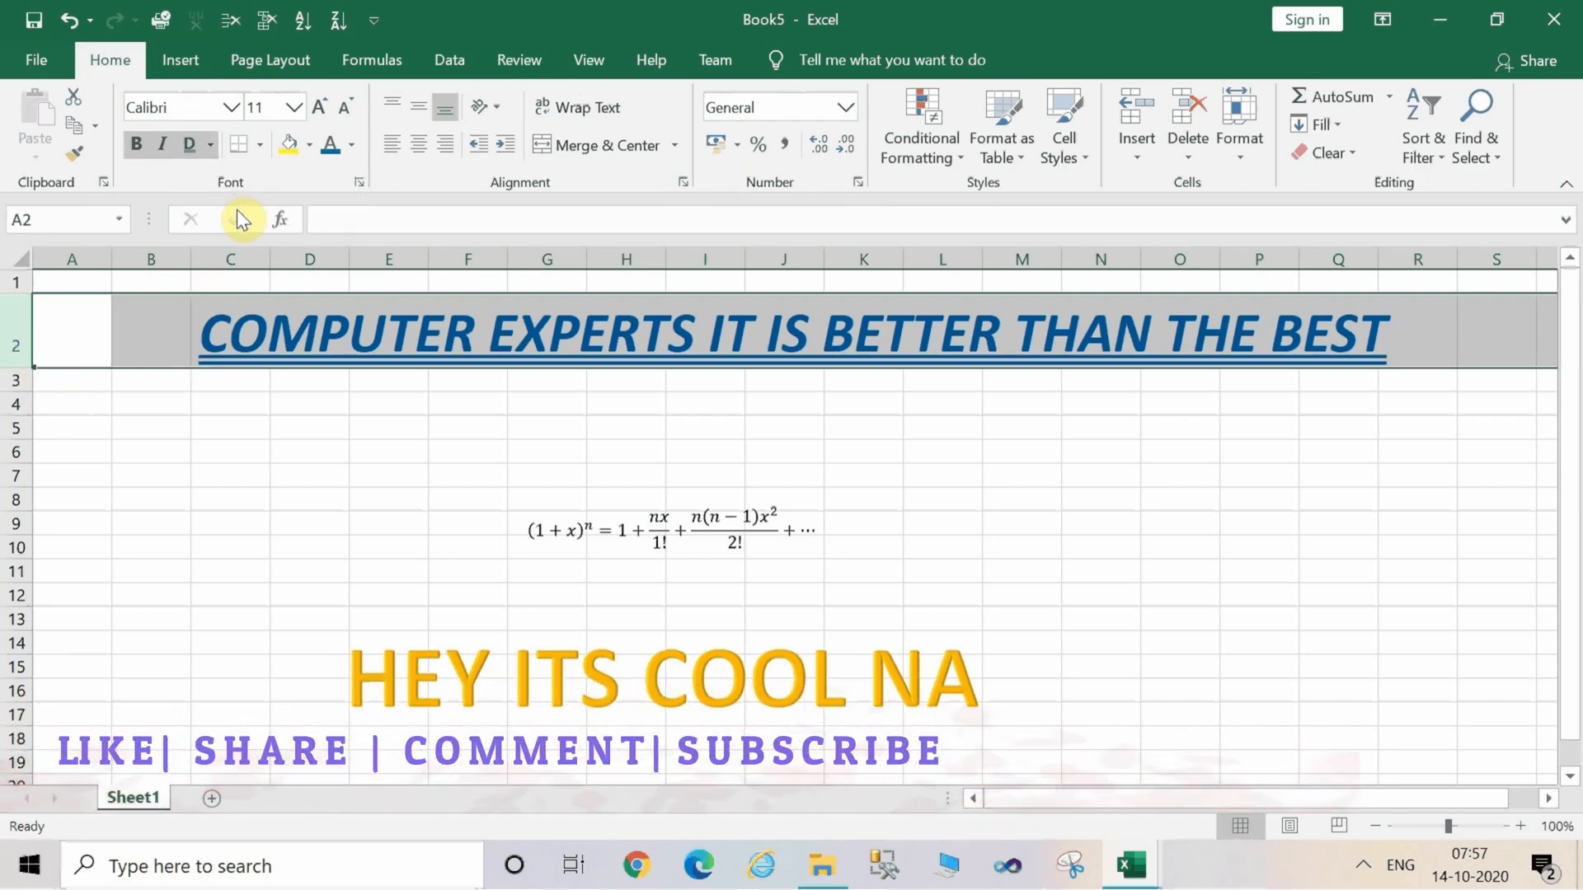
# Enter the values 10, 20, 30, 40 and 50 in cells N6 through N10.
pyautogui.click(343, 445)
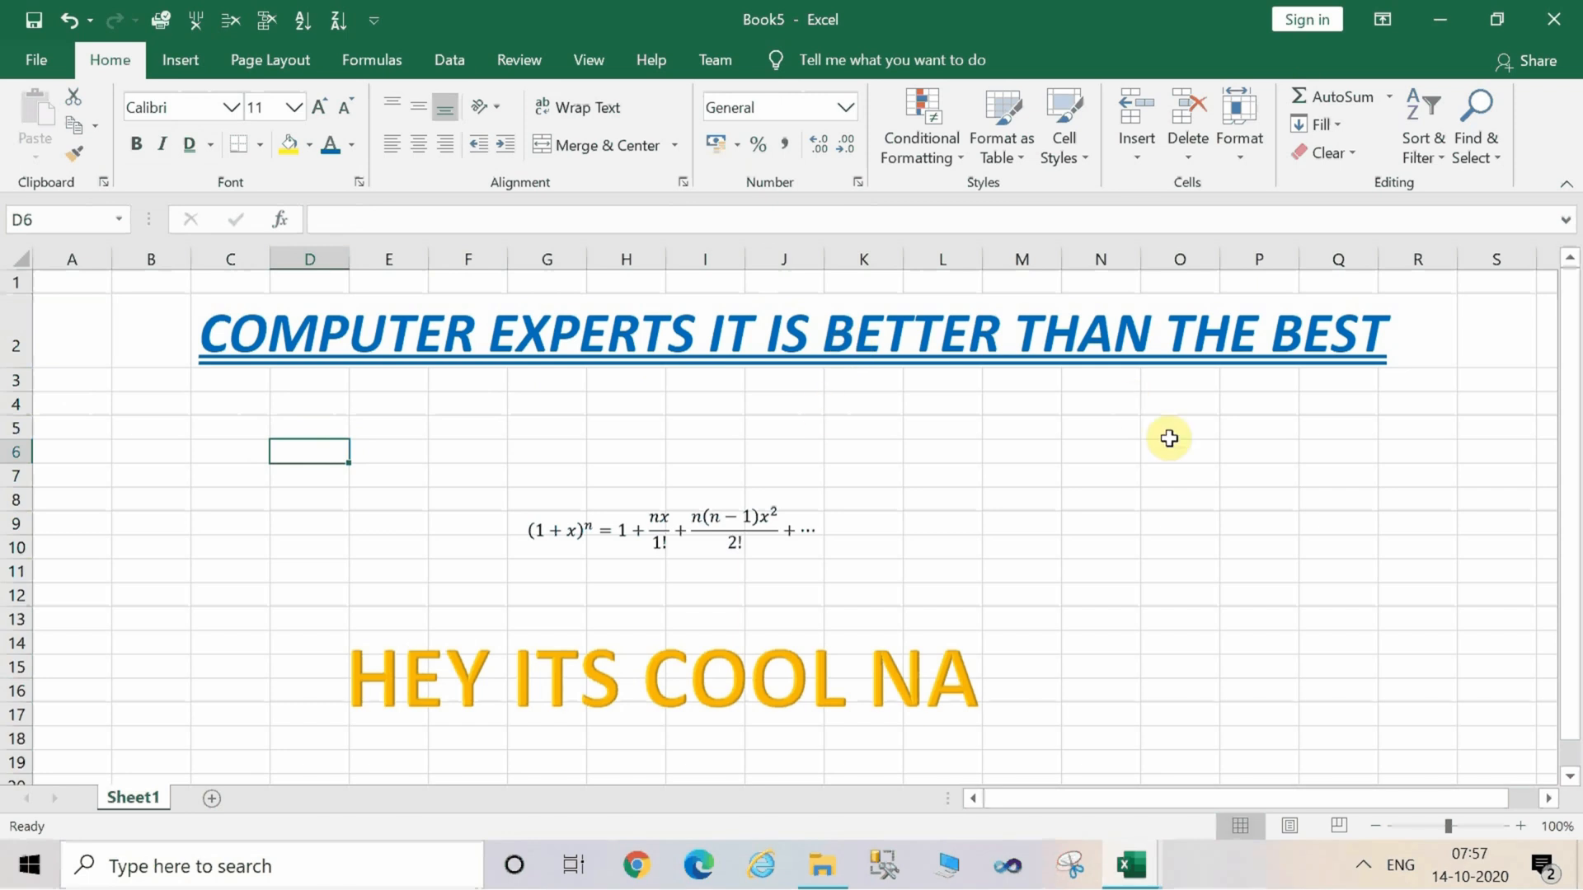
pyautogui.click(1171, 501)
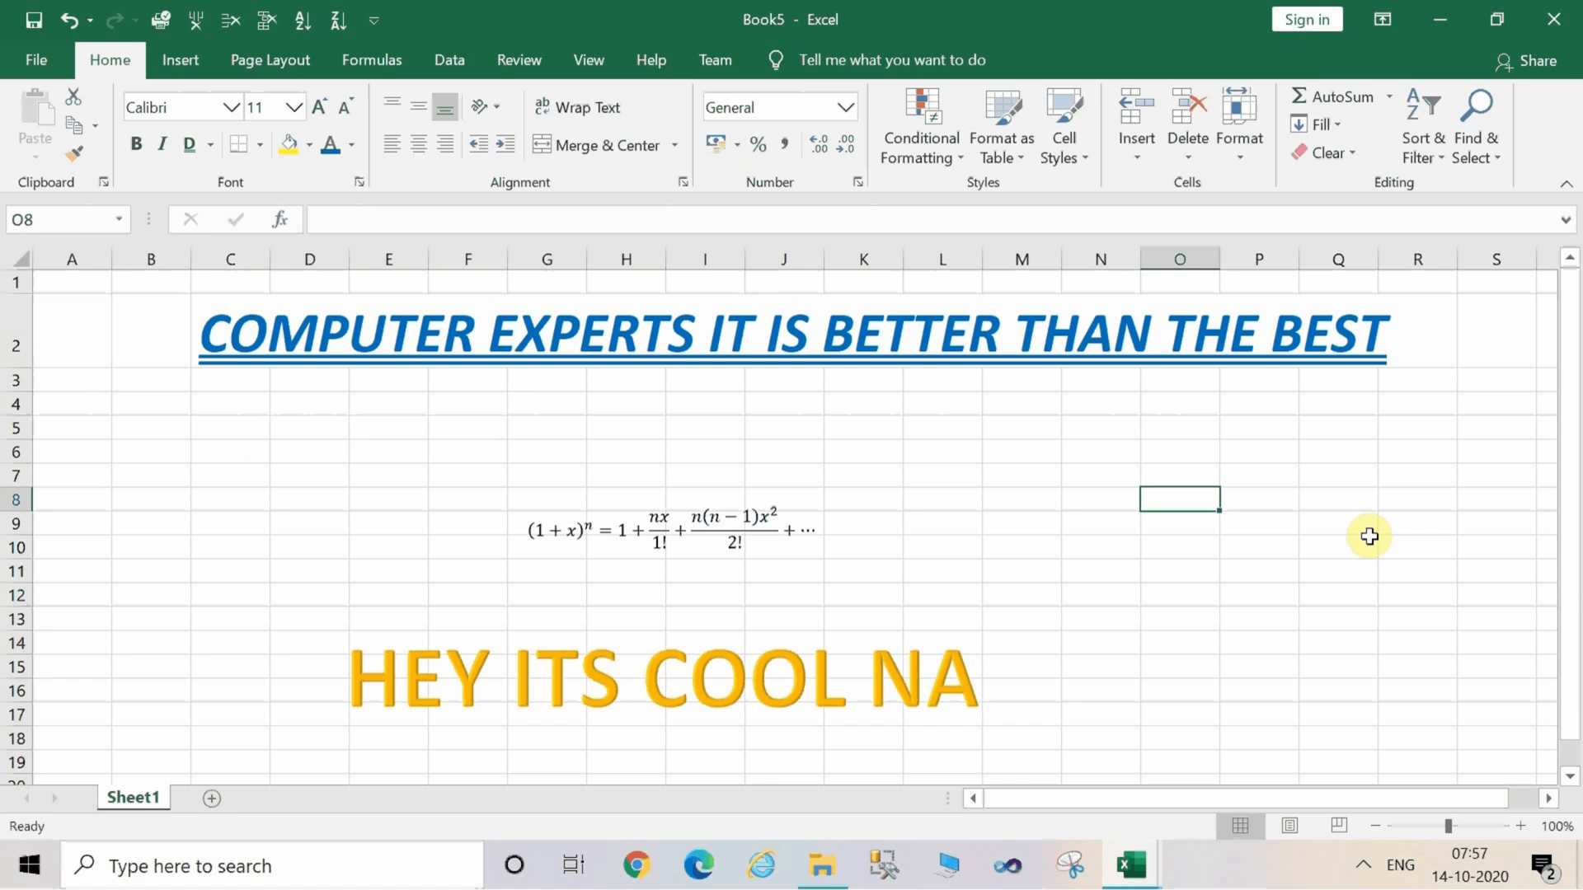
pyautogui.click(1125, 451)
pyautogui.write('10')
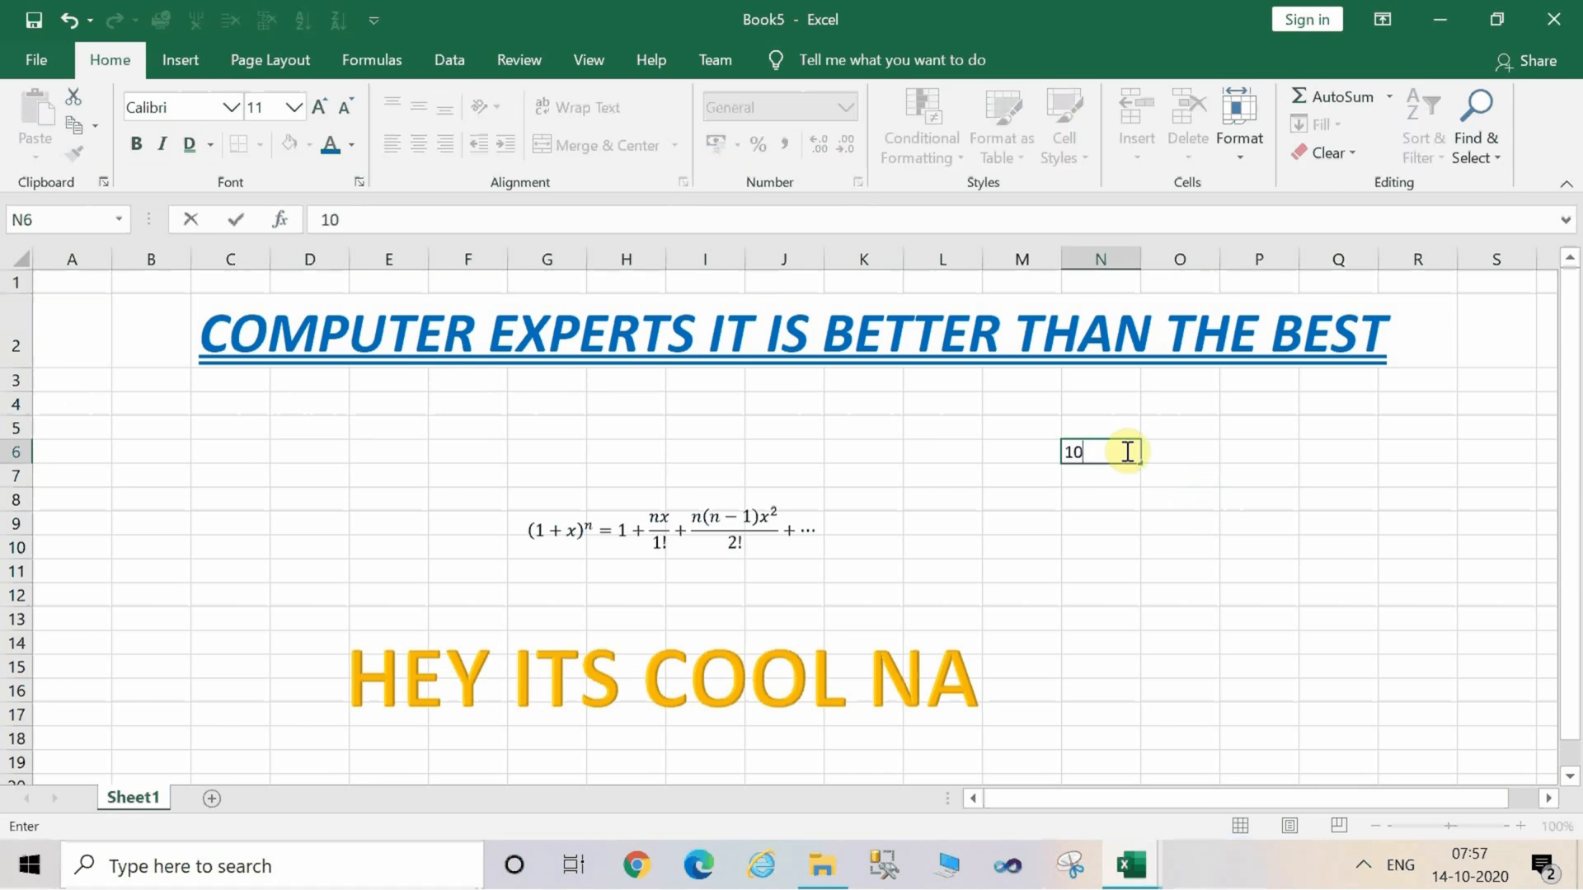
pyautogui.press('Return')
pyautogui.write('20')
pyautogui.press('Return')
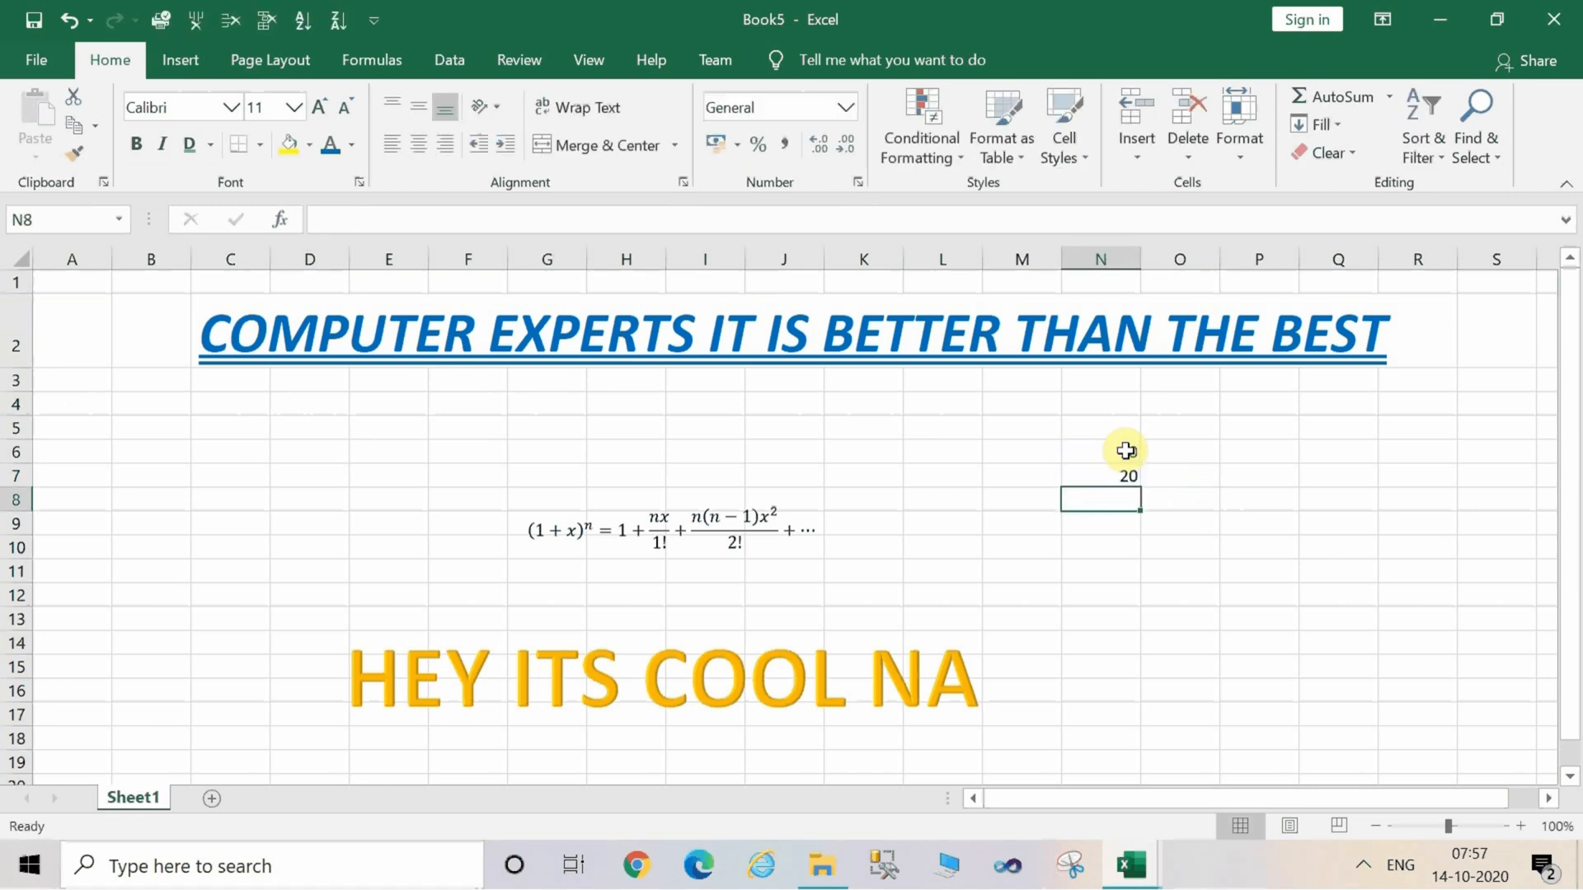
pyautogui.write('30')
pyautogui.press('Return')
pyautogui.write('40')
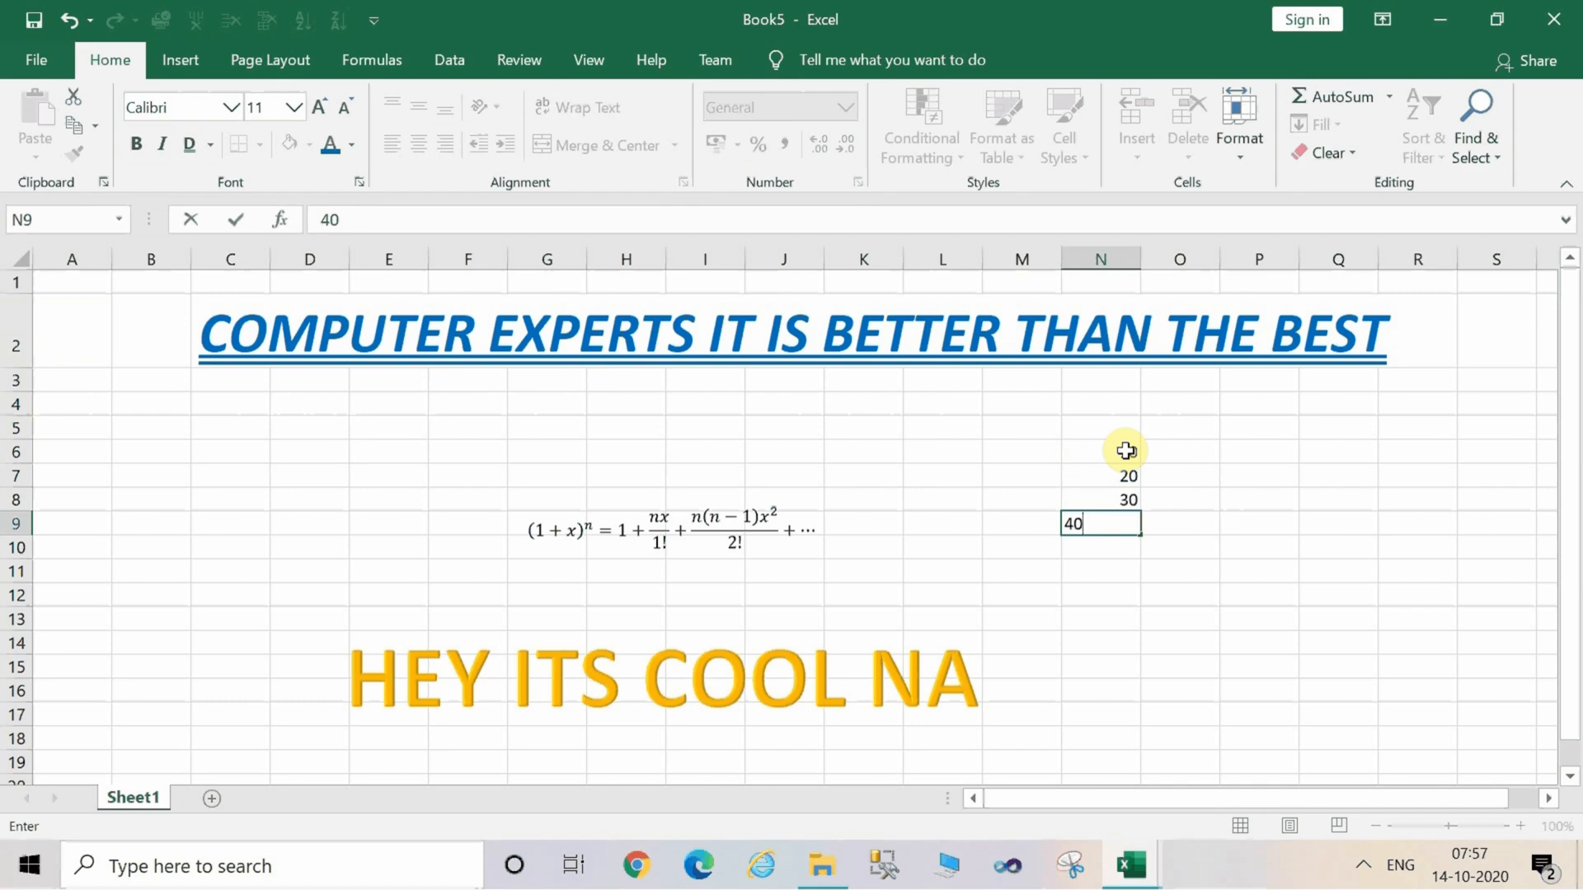
pyautogui.press('Return')
pyautogui.write('50')
pyautogui.press('Return')
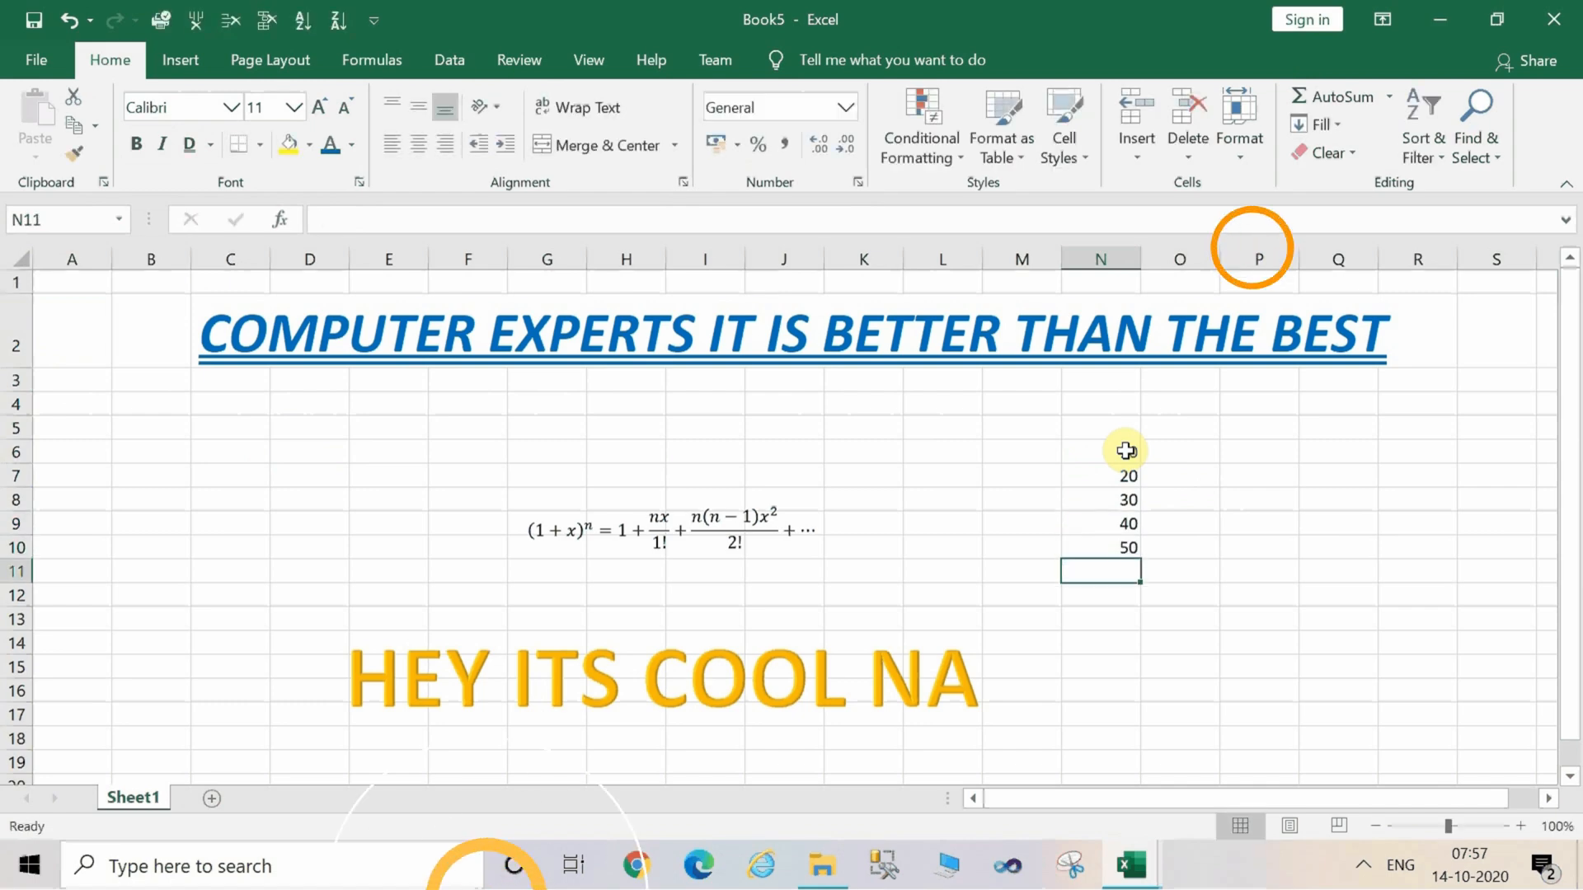
# Select N6 to N11 and insert an AutoSum total of N6:N10 into cell N11.
pyautogui.click(1124, 453)
pyautogui.hotkey('shift', 'Down')
pyautogui.hotkey('shift', 'Down')
pyautogui.hotkey('shift', 'Down')
pyautogui.hotkey('shift', 'Down')
pyautogui.hotkey('shift', 'Down')
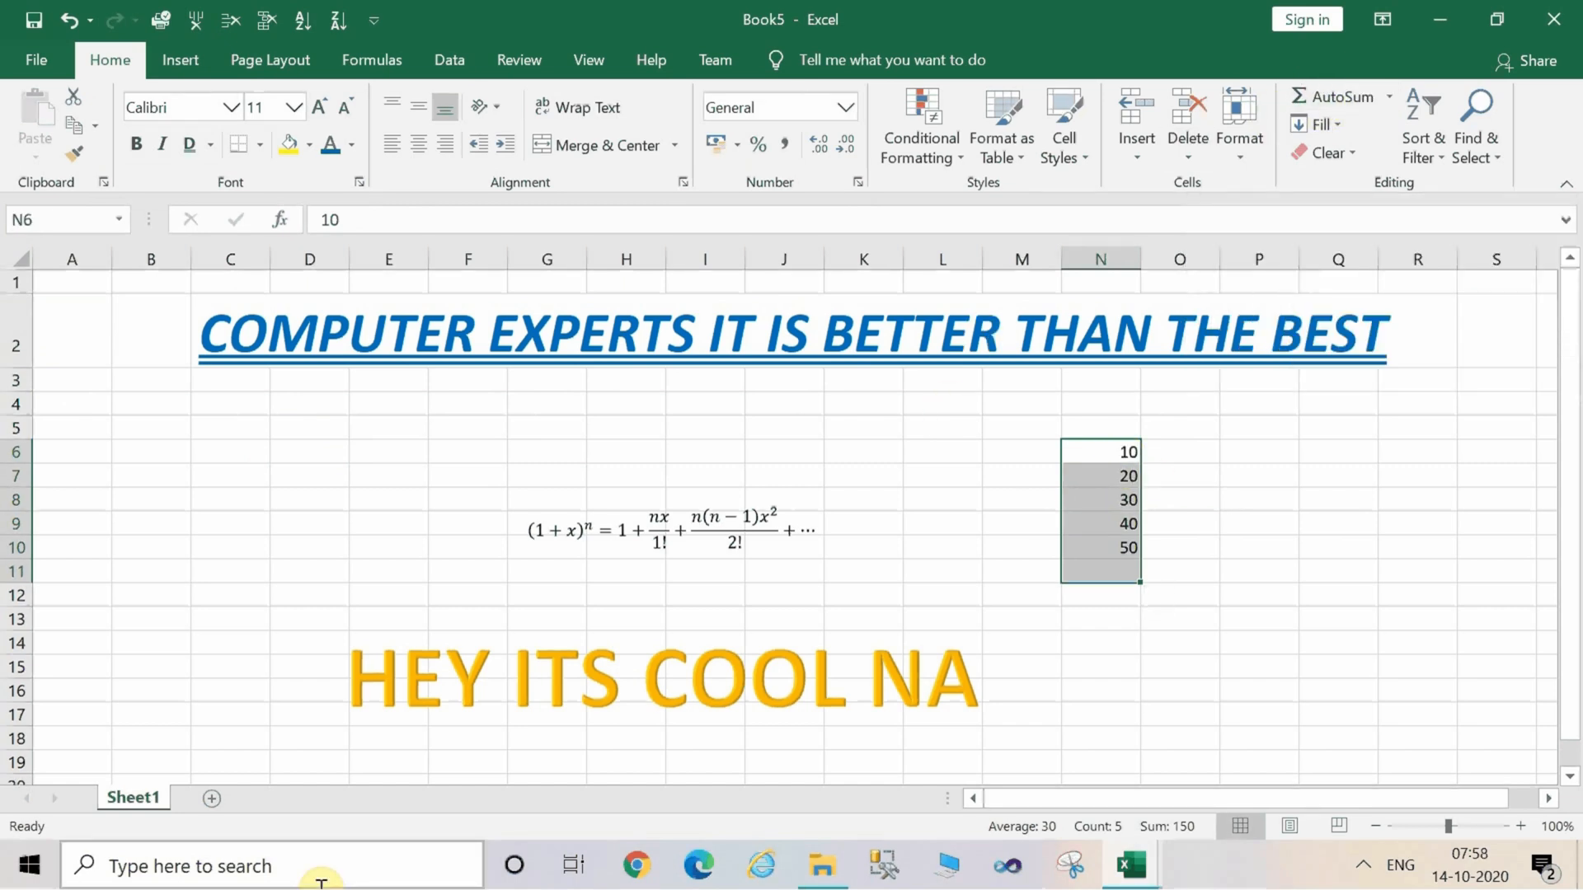
pyautogui.press('alt')
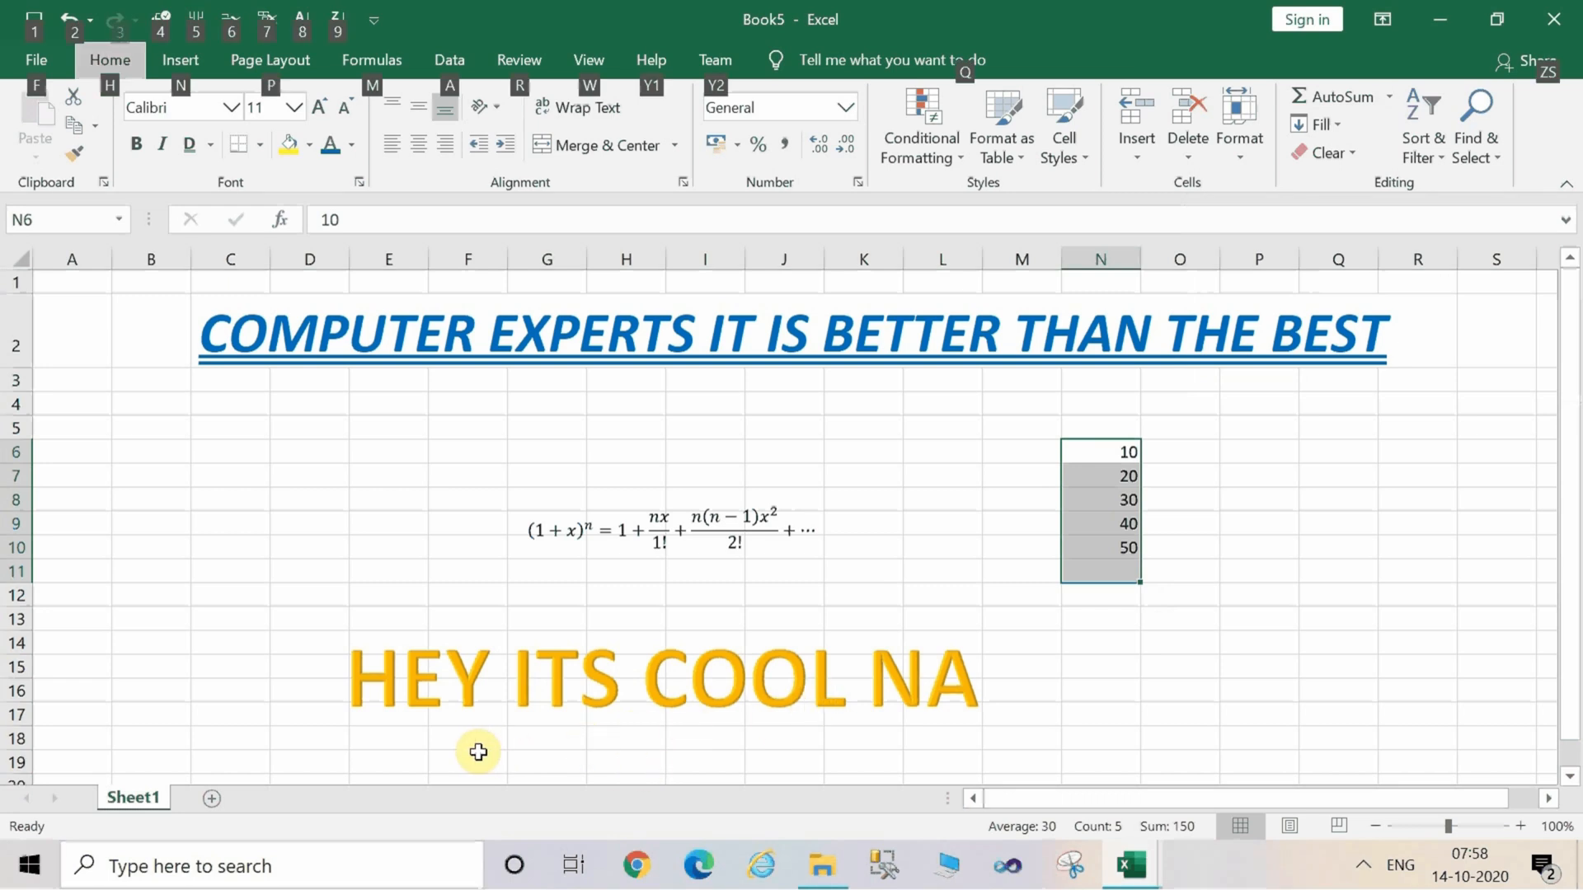
pyautogui.press('h')
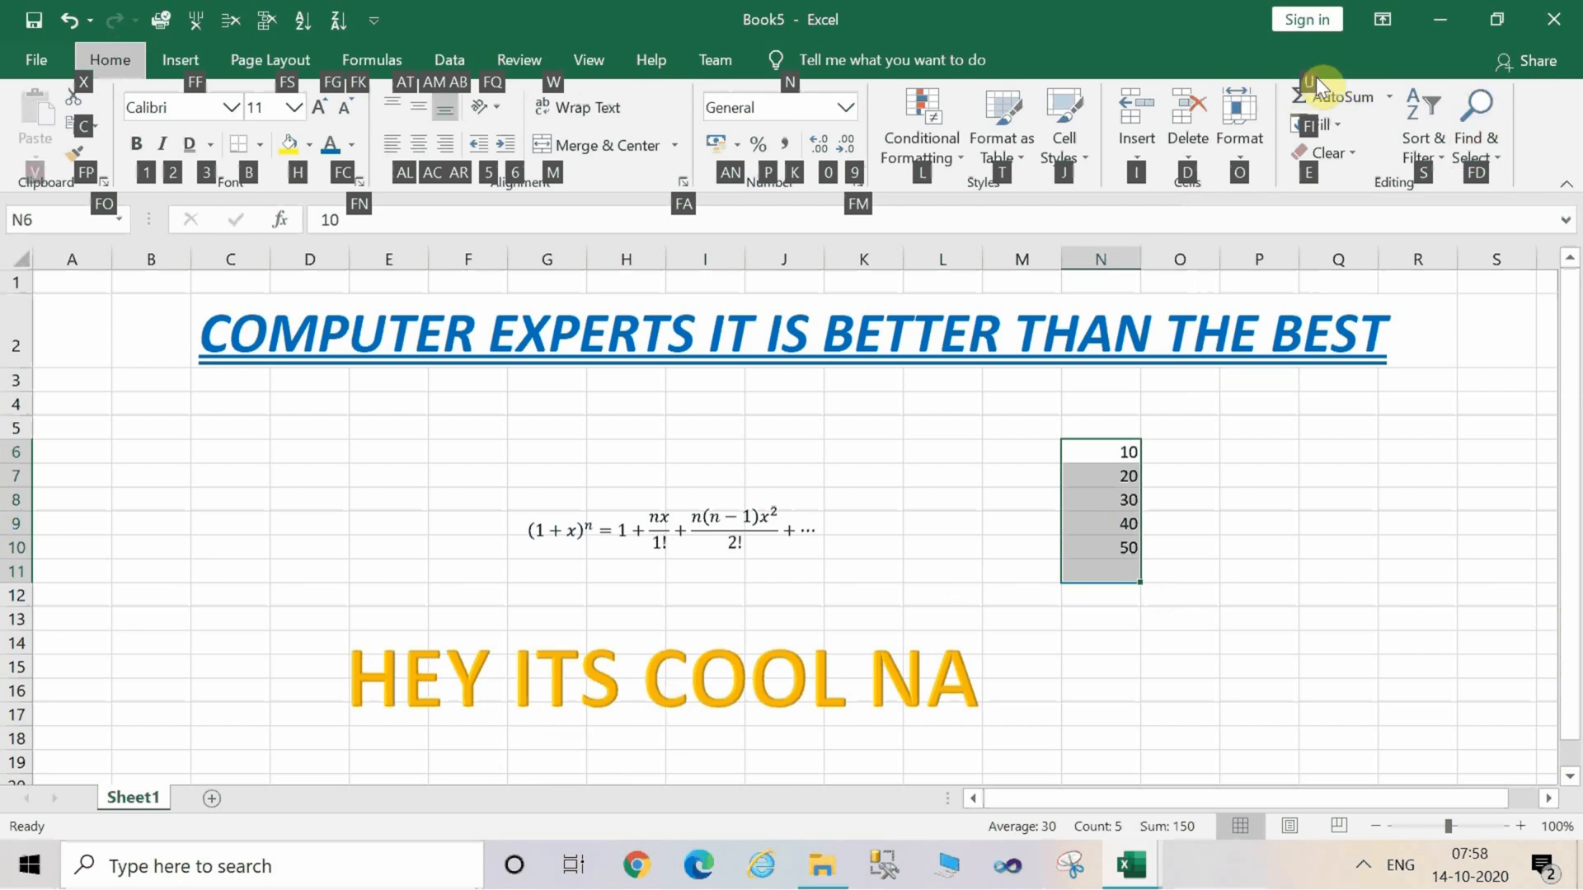
pyautogui.press('u')
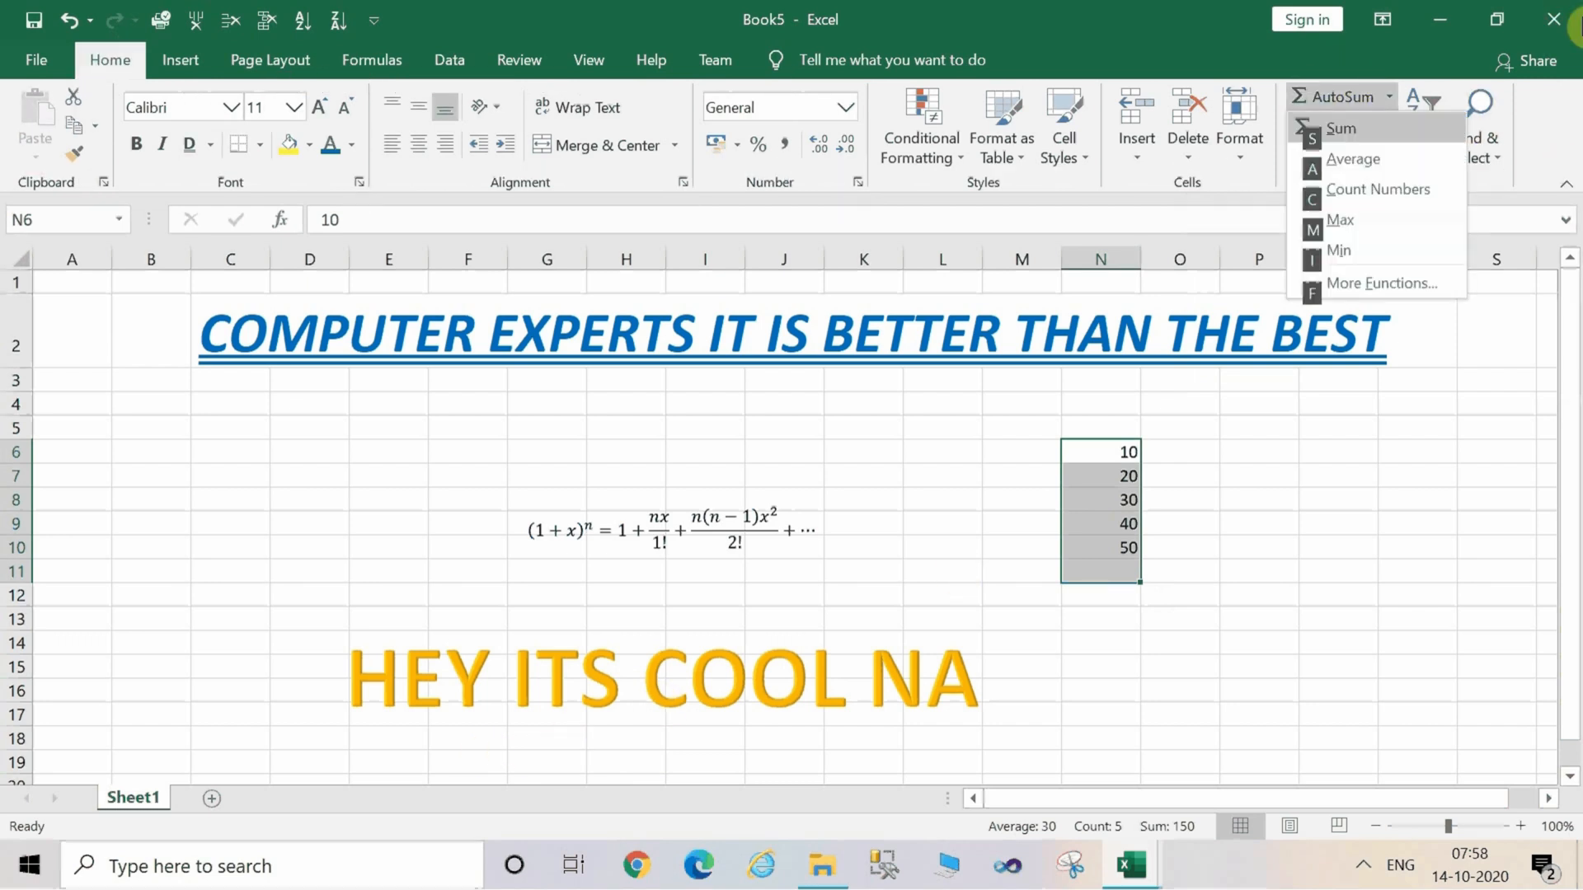
pyautogui.click(1333, 131)
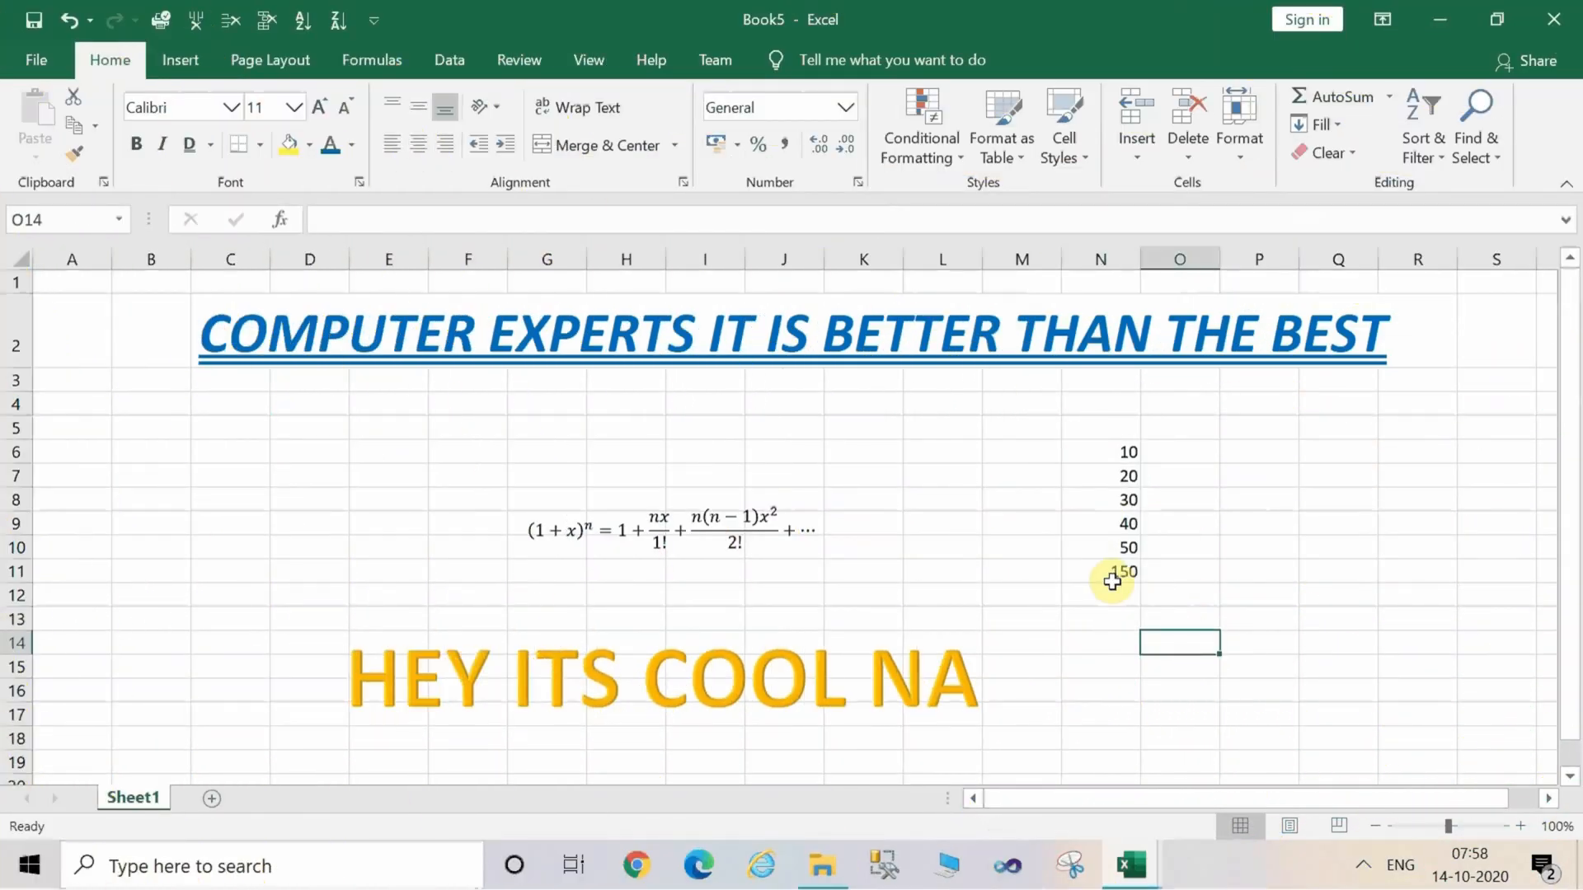
# Change the font colour of the total in cell N11 to red.
pyautogui.click(1107, 571)
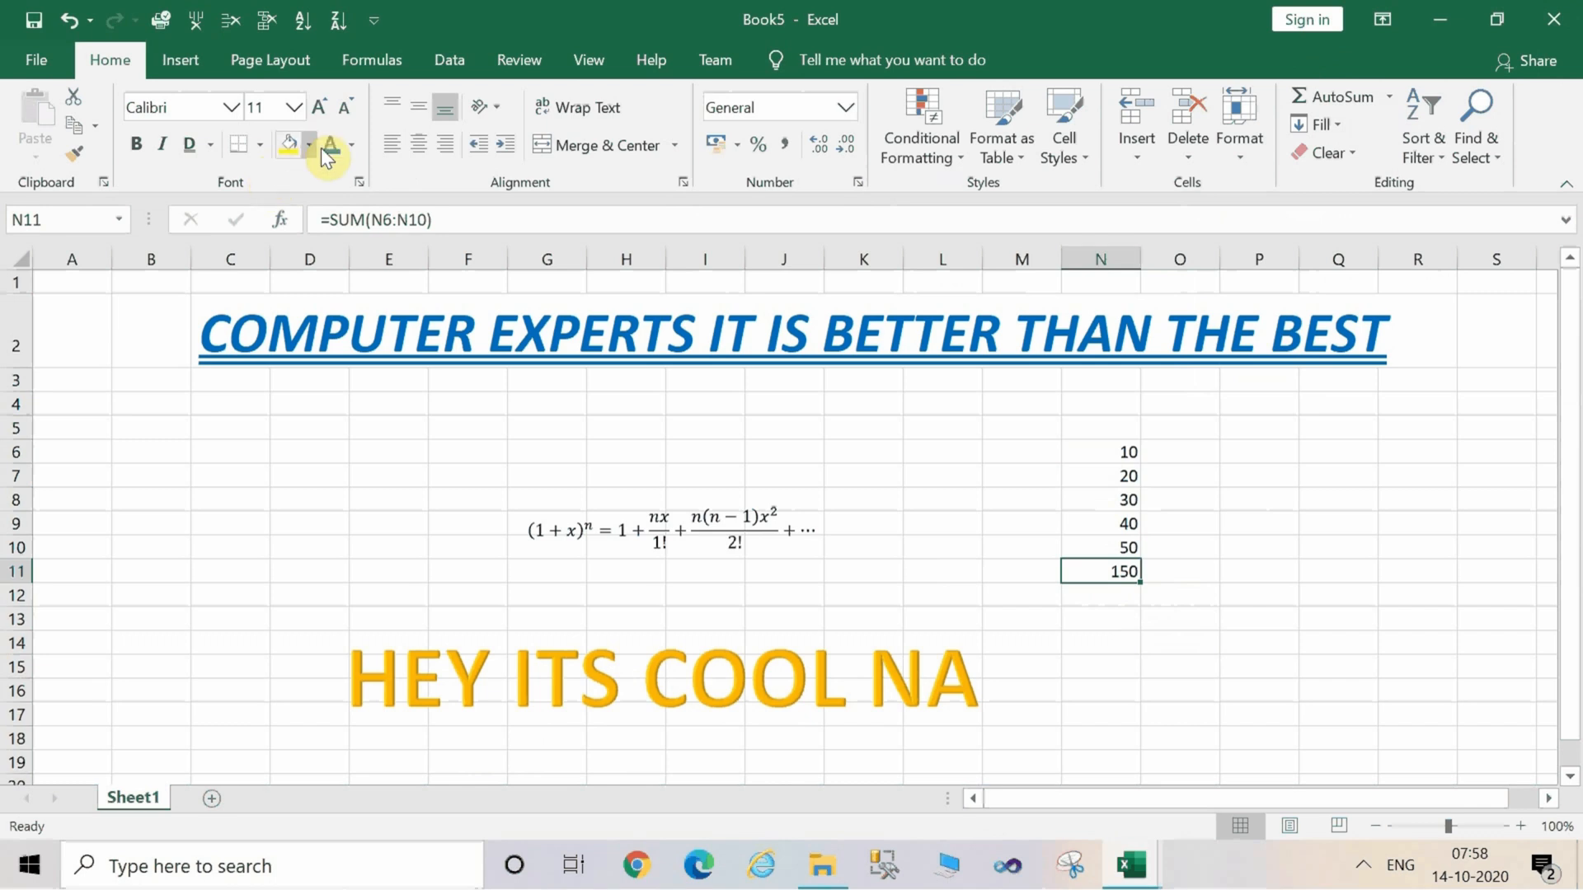
pyautogui.click(350, 146)
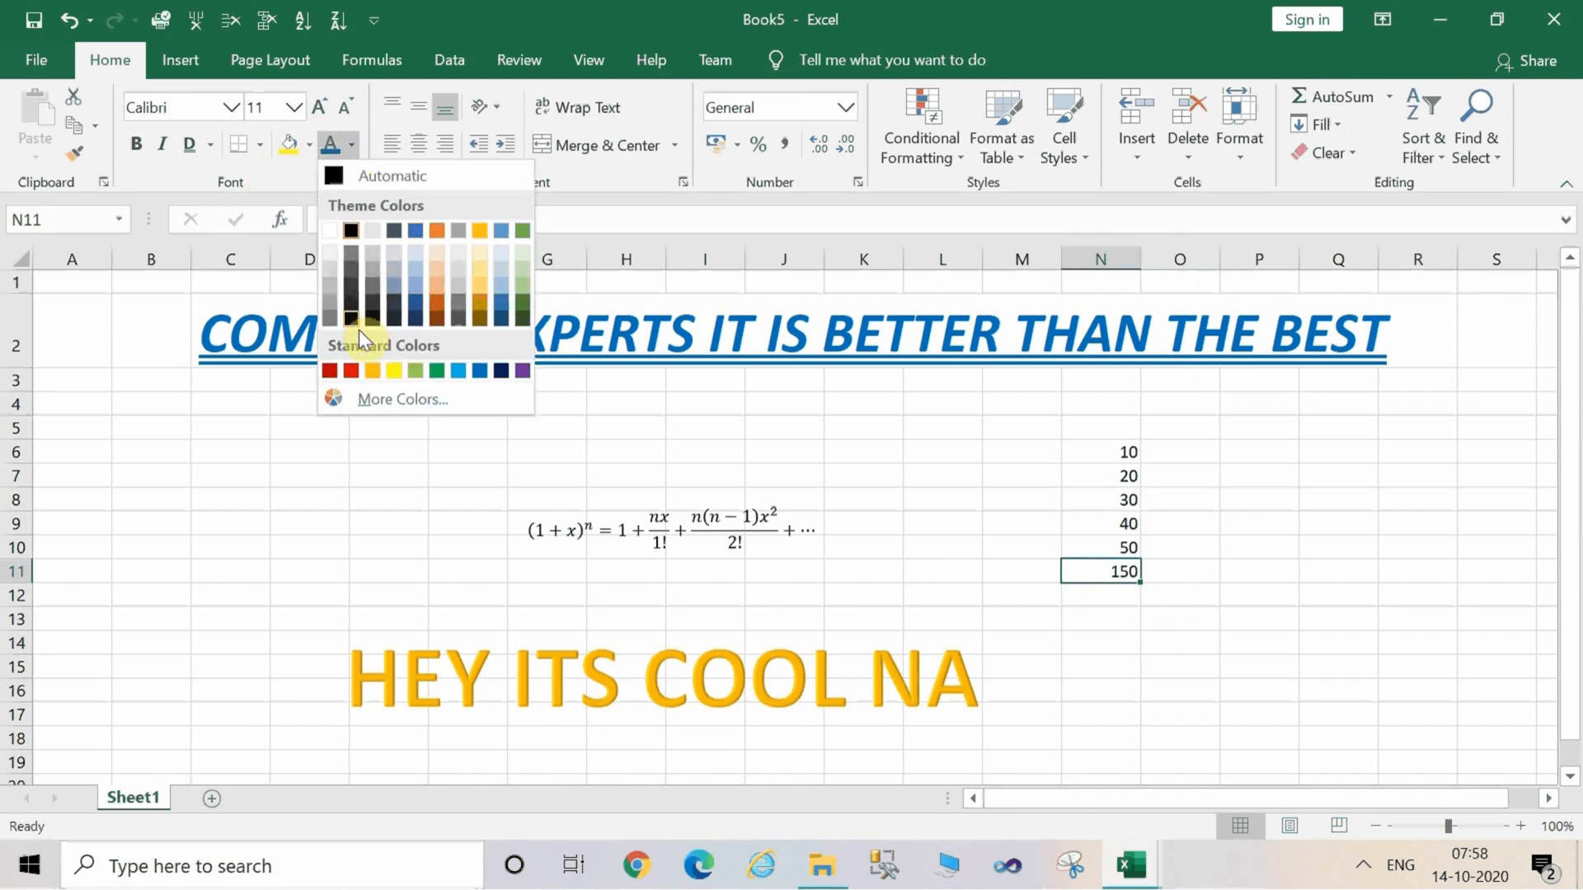
pyautogui.click(354, 373)
pyautogui.click(1229, 541)
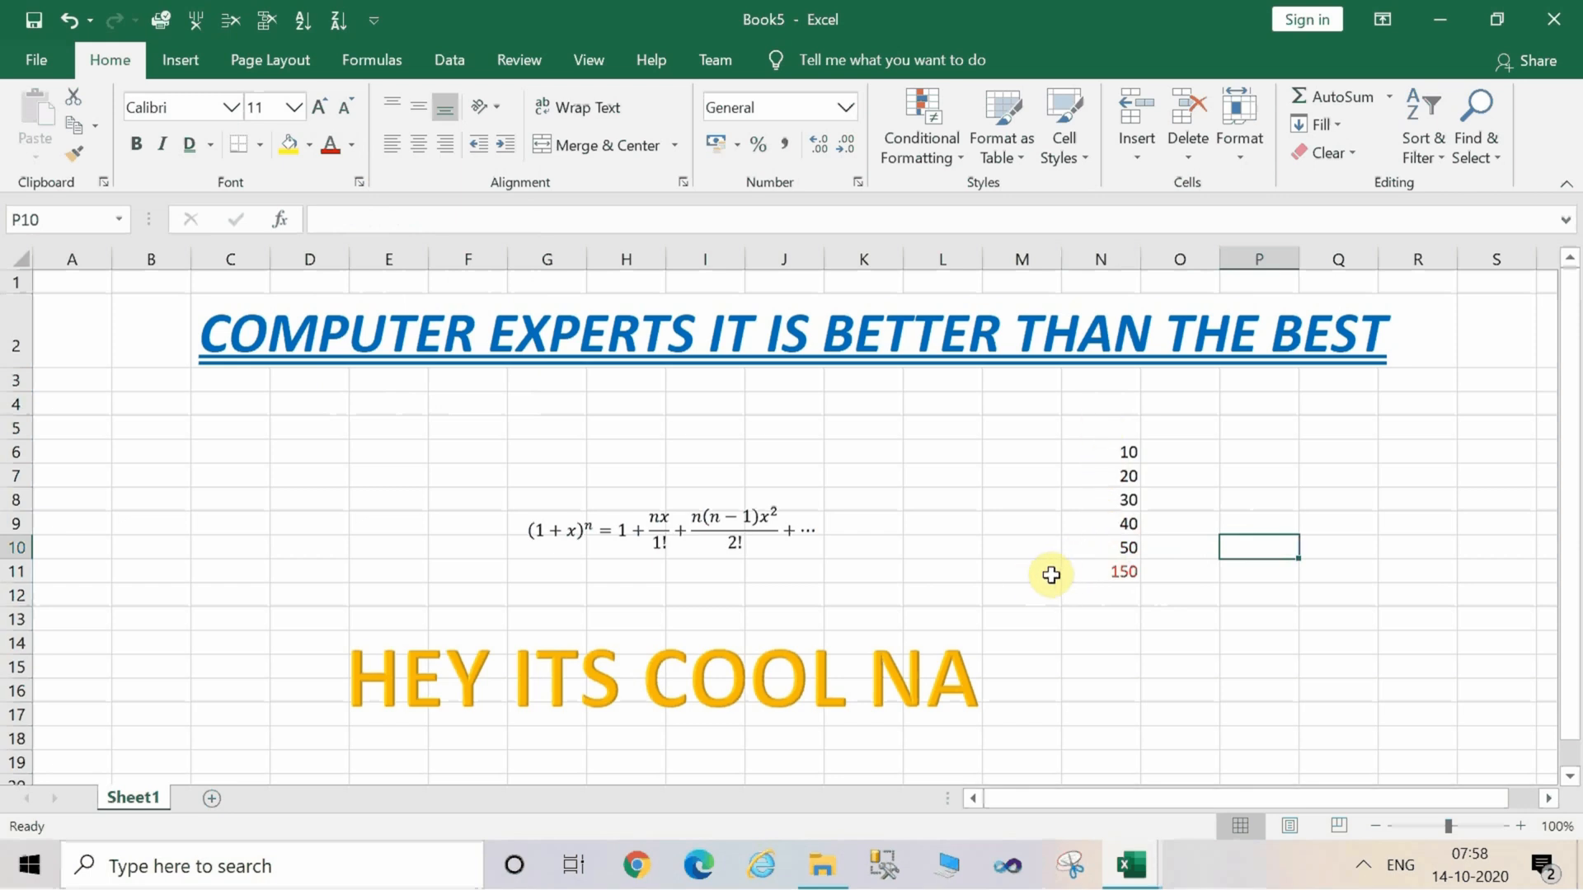
# Copy the values in N6:N10 and paste them into P6:P10.
pyautogui.click(1111, 570)
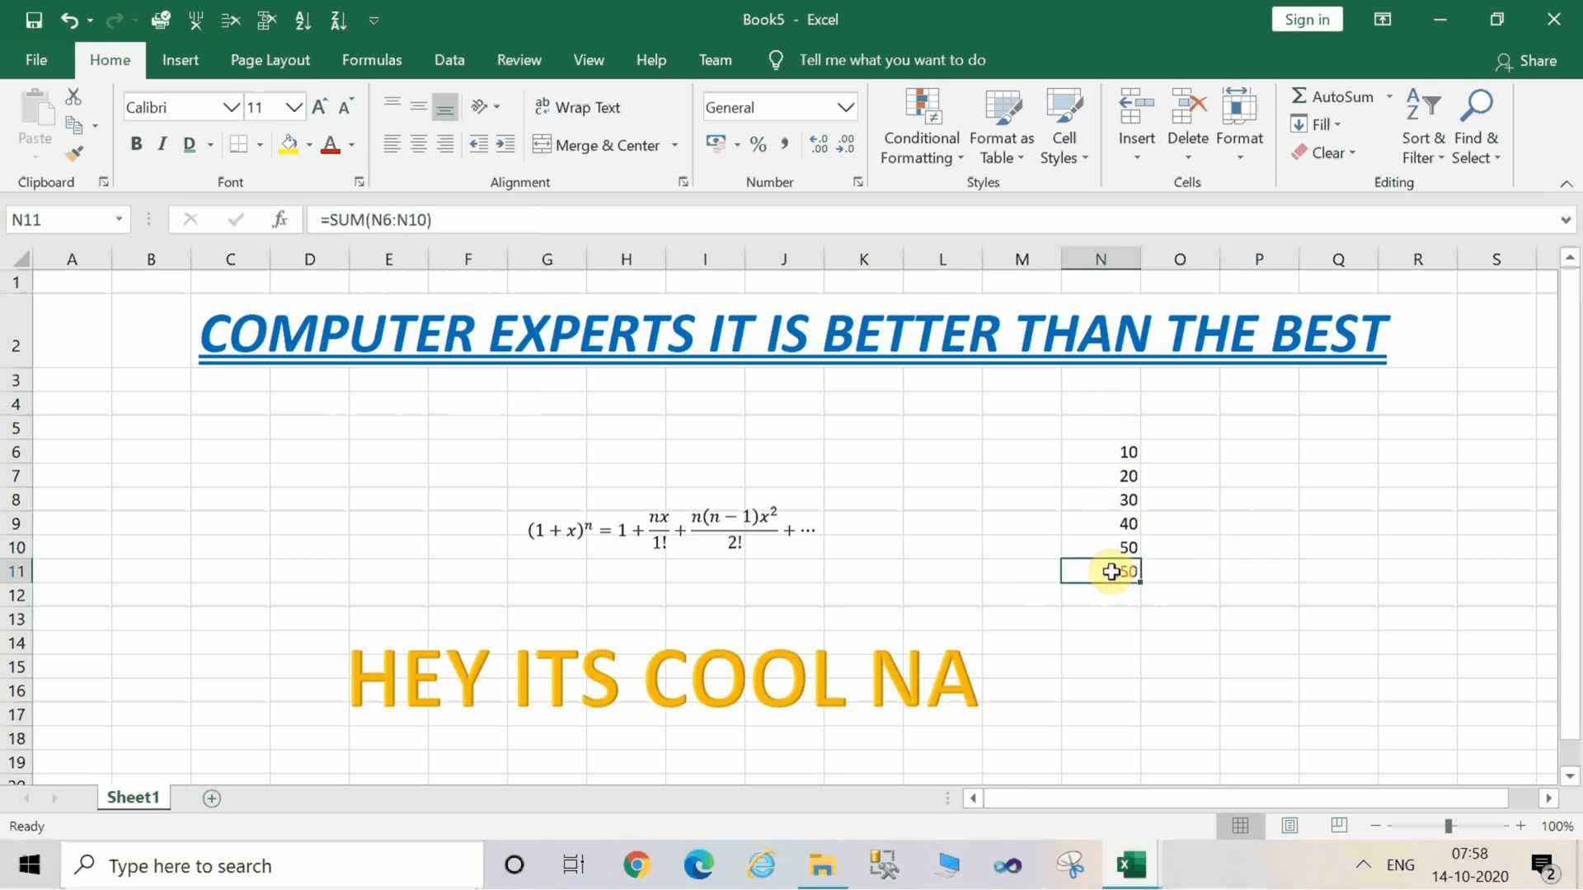
pyautogui.click(1123, 455)
pyautogui.hotkey('shift', 'Down')
pyautogui.hotkey('shift', 'Down')
pyautogui.hotkey('shift', 'Down')
pyautogui.hotkey('shift', 'Down')
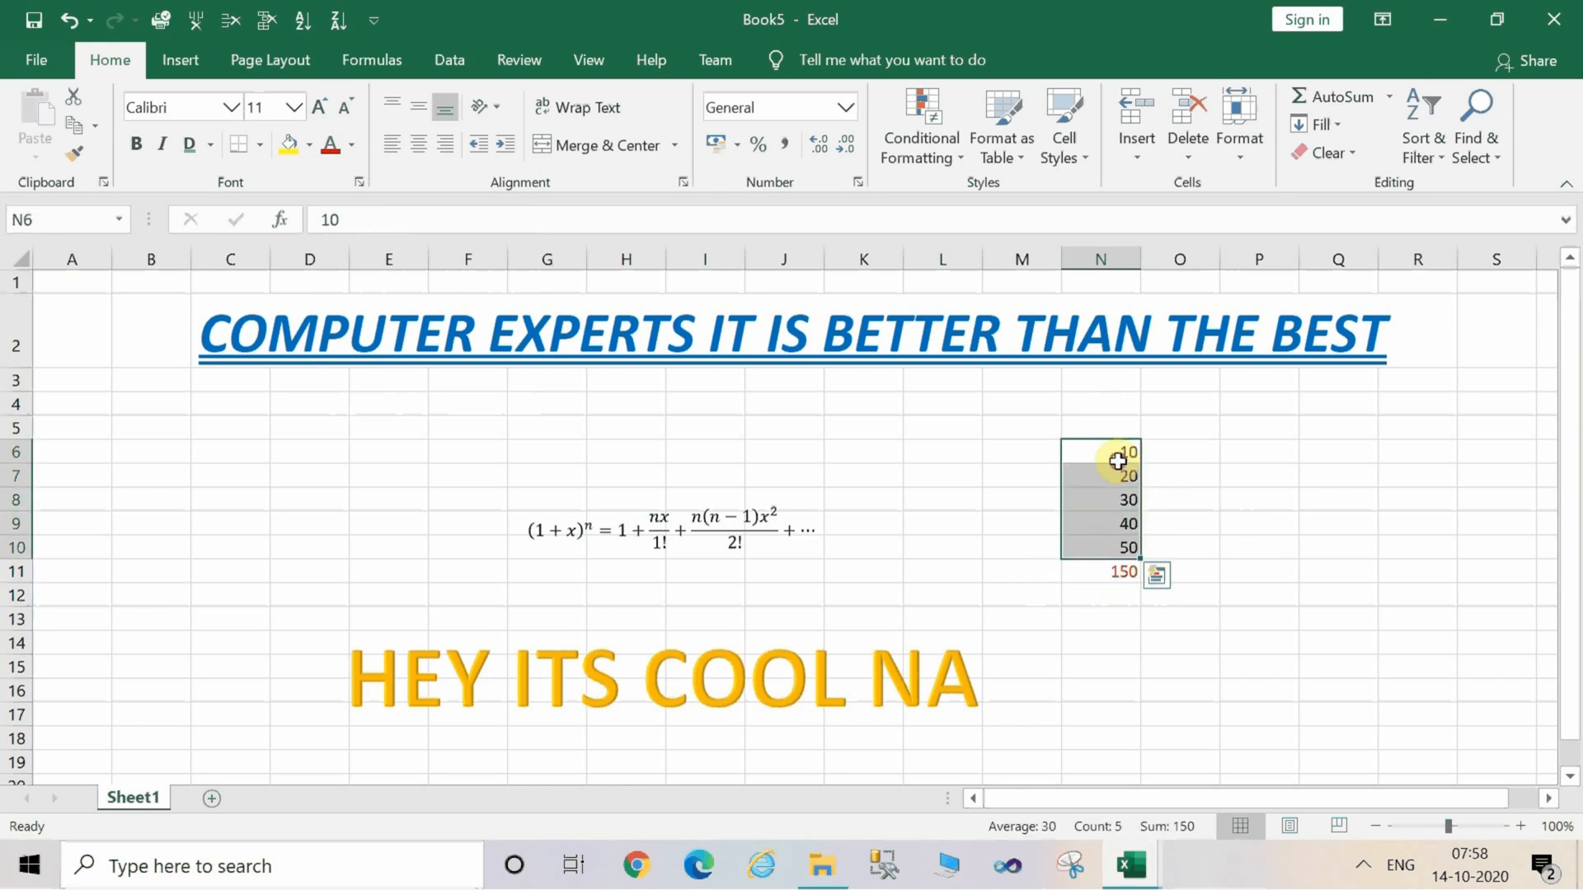
pyautogui.hotkey('ctrl', 'c')
pyautogui.click(1252, 455)
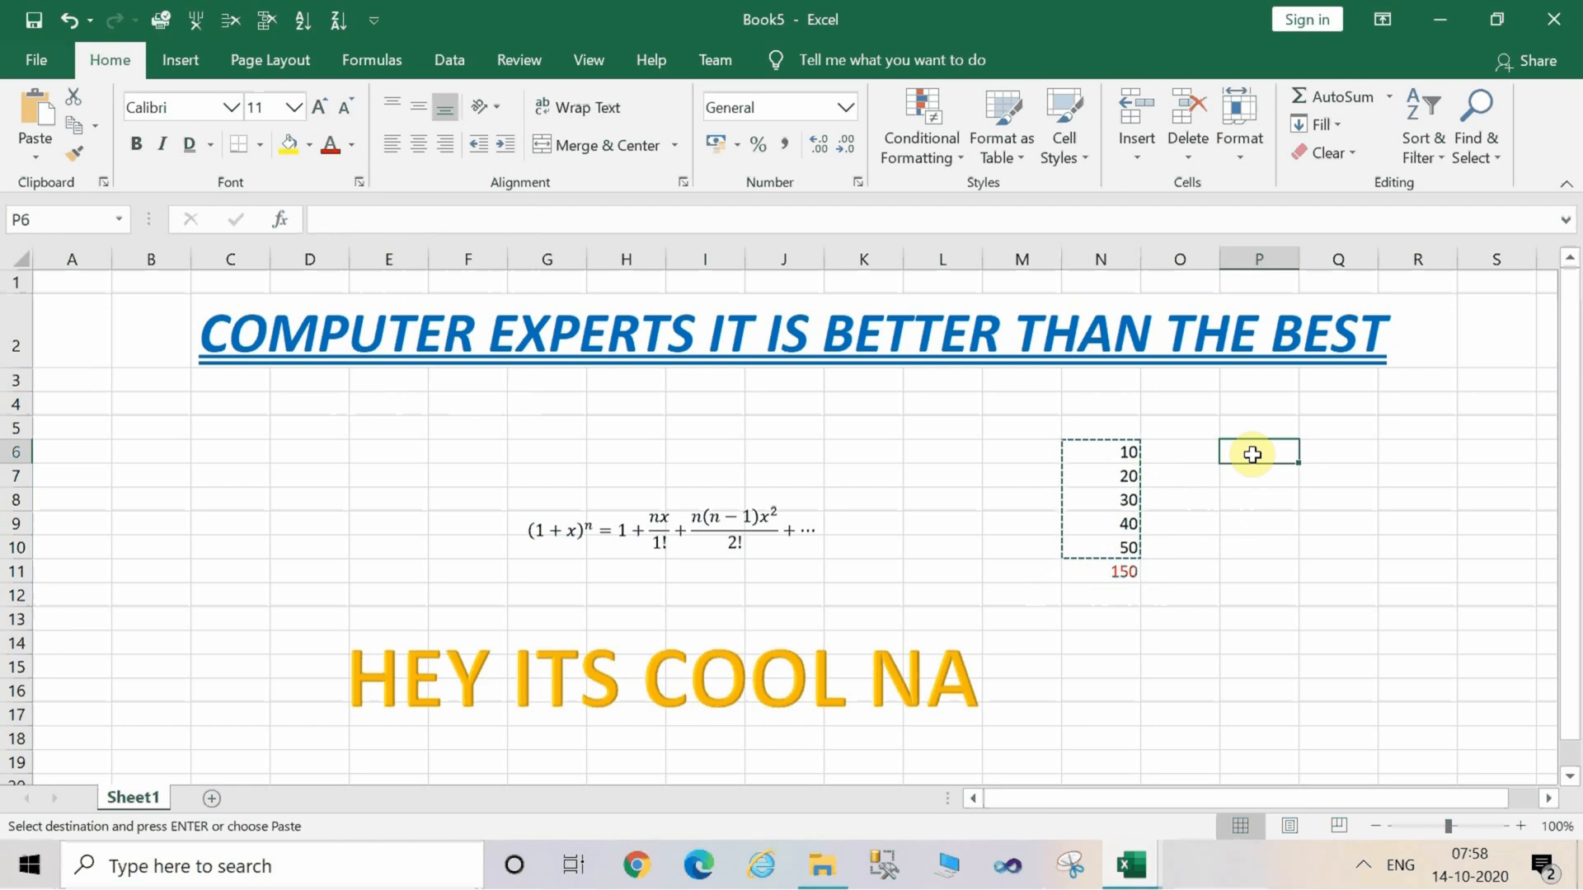
pyautogui.hotkey('ctrl', 'v')
pyautogui.moveTo(1275, 527); pyautogui.dragTo(1291, 588)
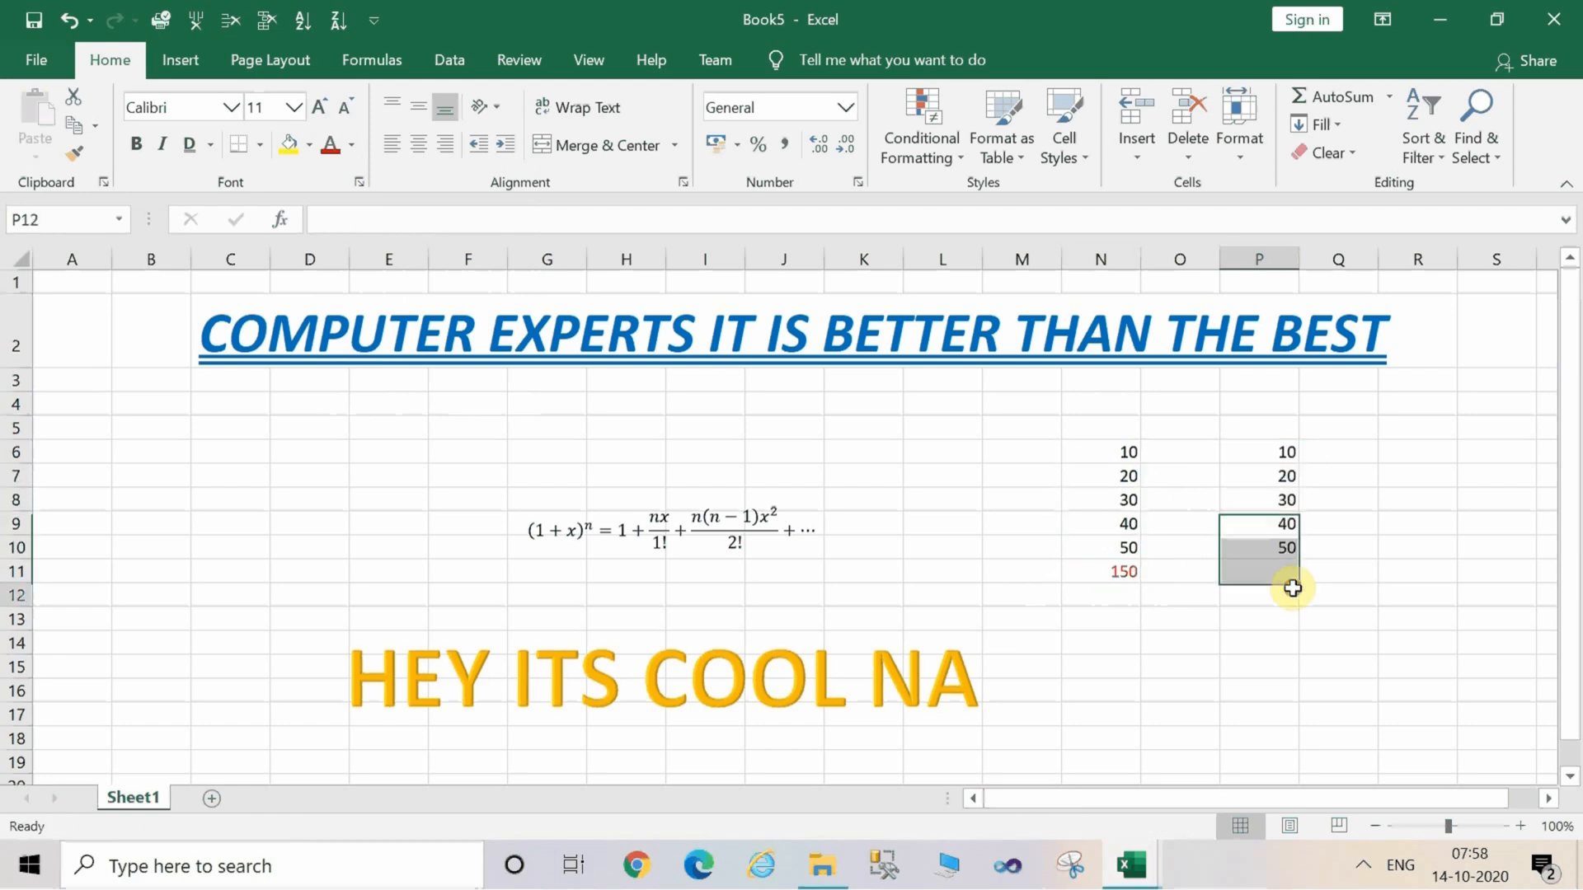
pyautogui.click(1292, 587)
# Select P6 to P10 and insert an AutoSum Average of P6:P10 into cell P11.
pyautogui.click(1263, 453)
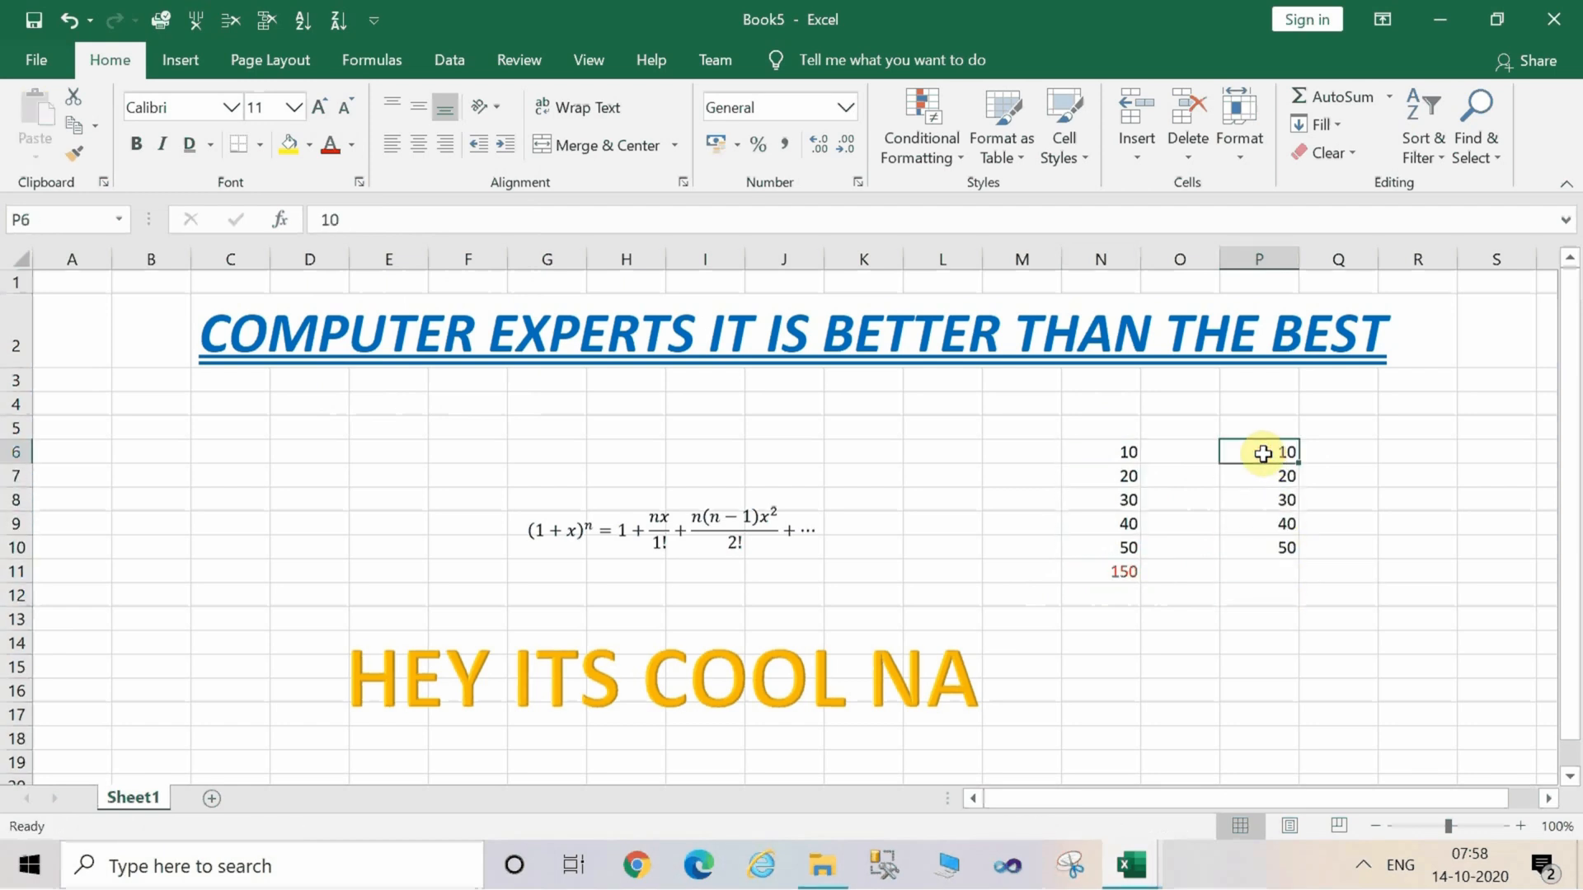
pyautogui.hotkey('shift', 'Down')
pyautogui.hotkey('shift', 'Down')
pyautogui.hotkey('shift', 'Down')
pyautogui.hotkey('shift', 'Down')
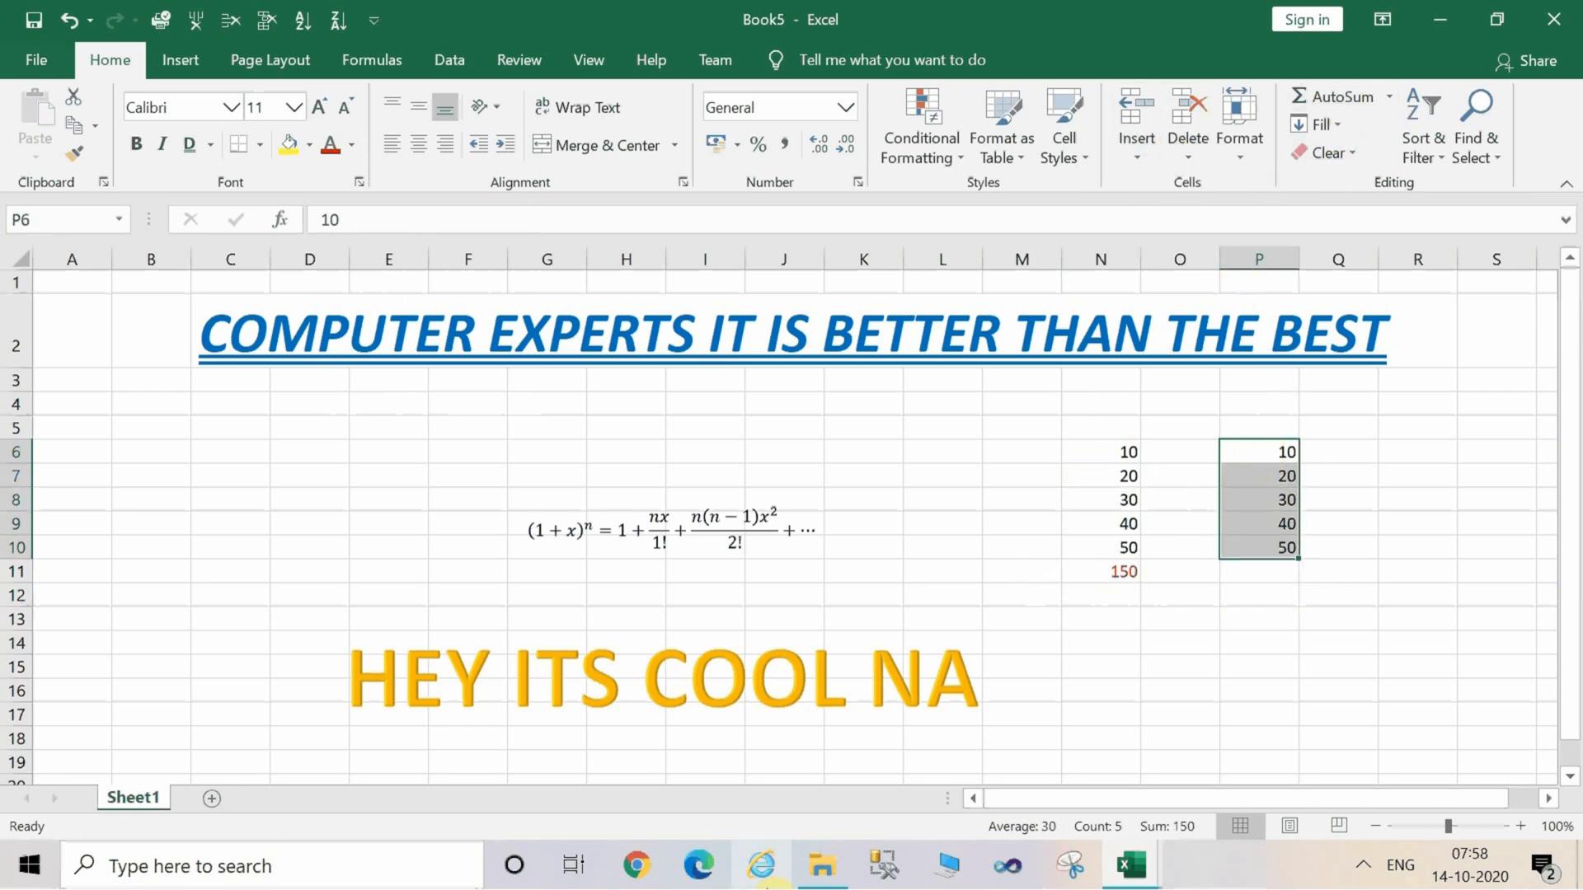
pyautogui.press('alt')
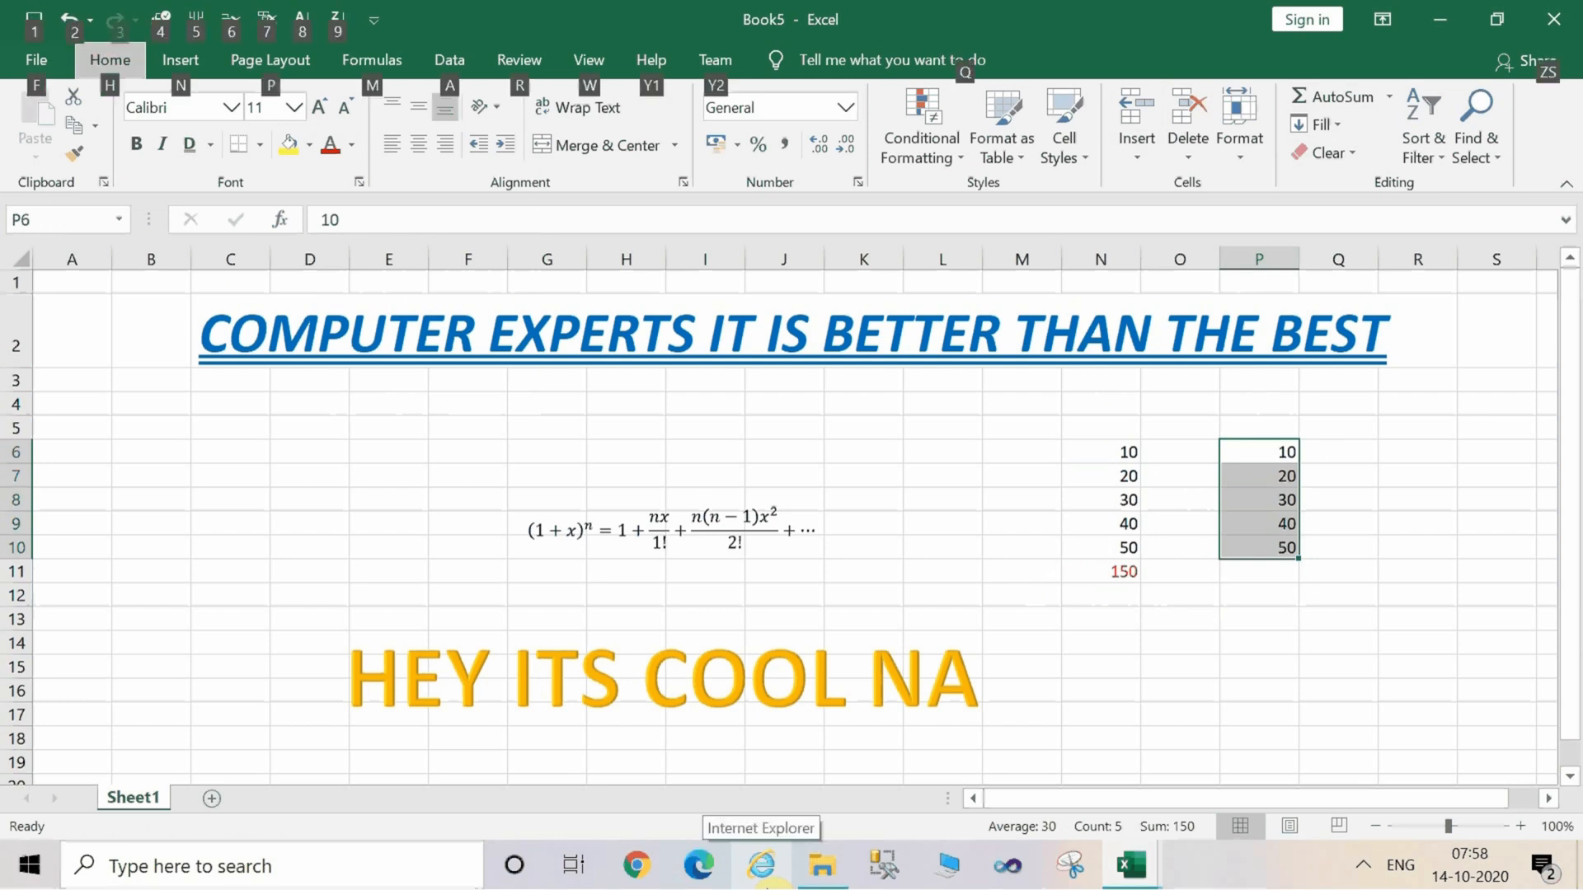
pyautogui.press('h')
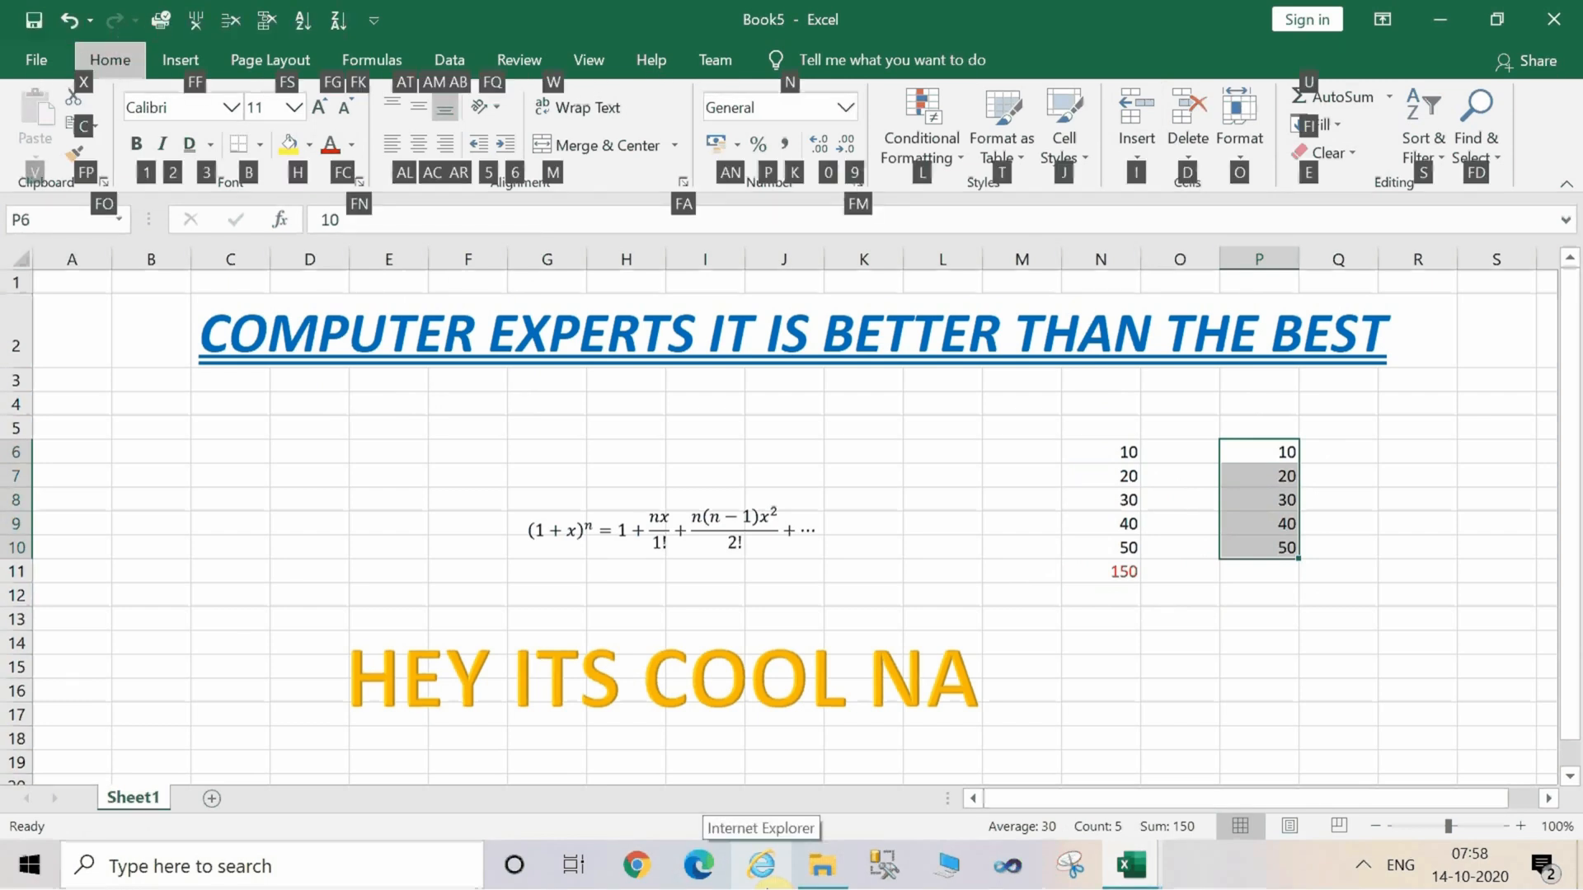
pyautogui.press('u')
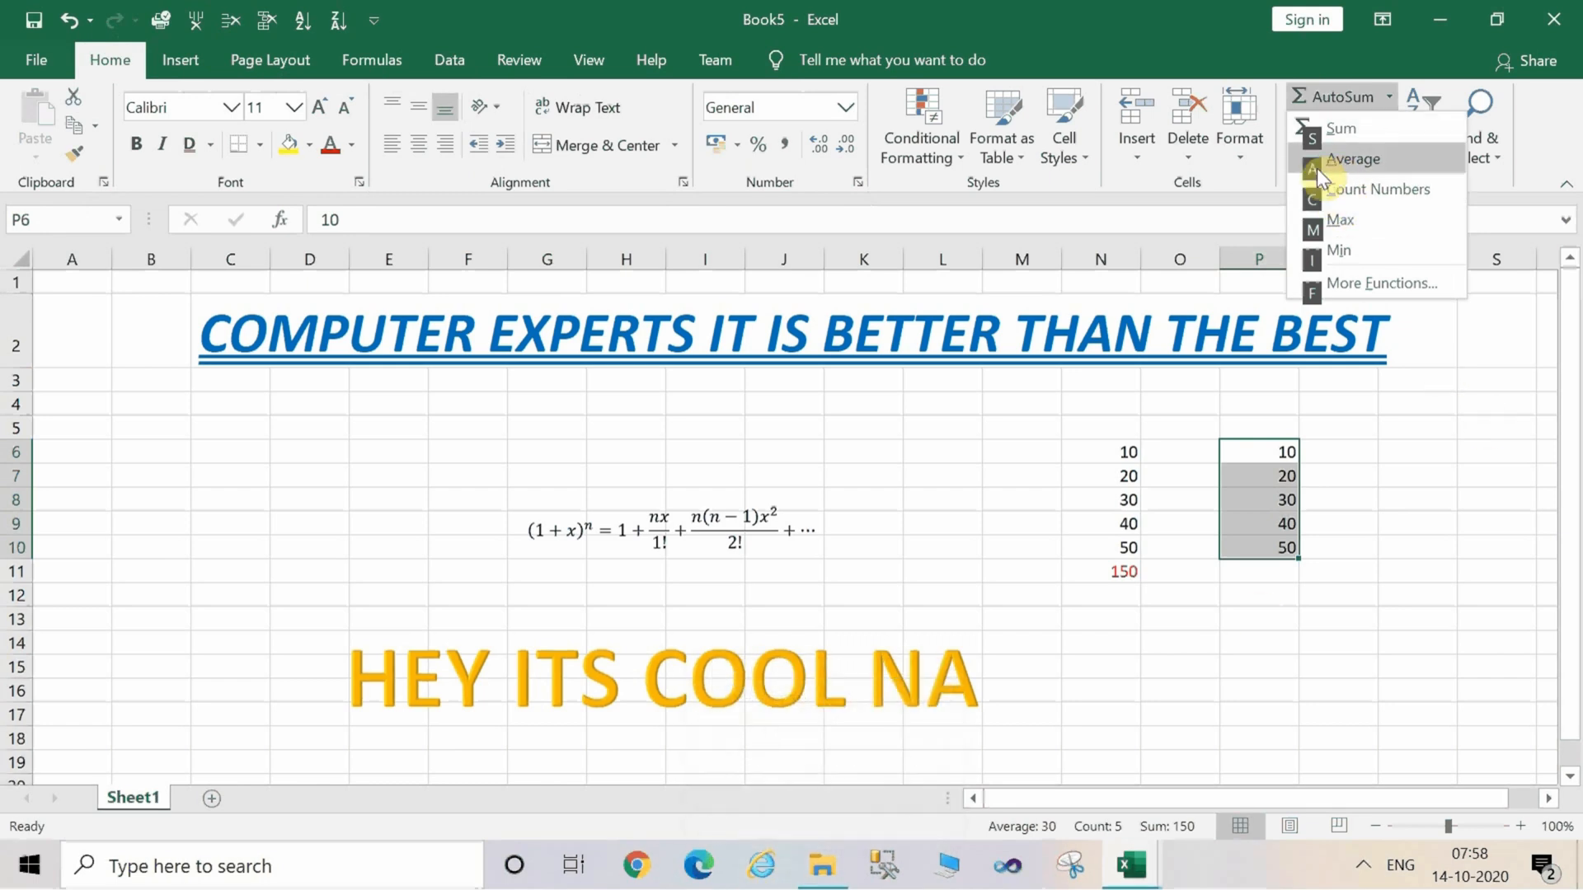
pyautogui.click(1357, 165)
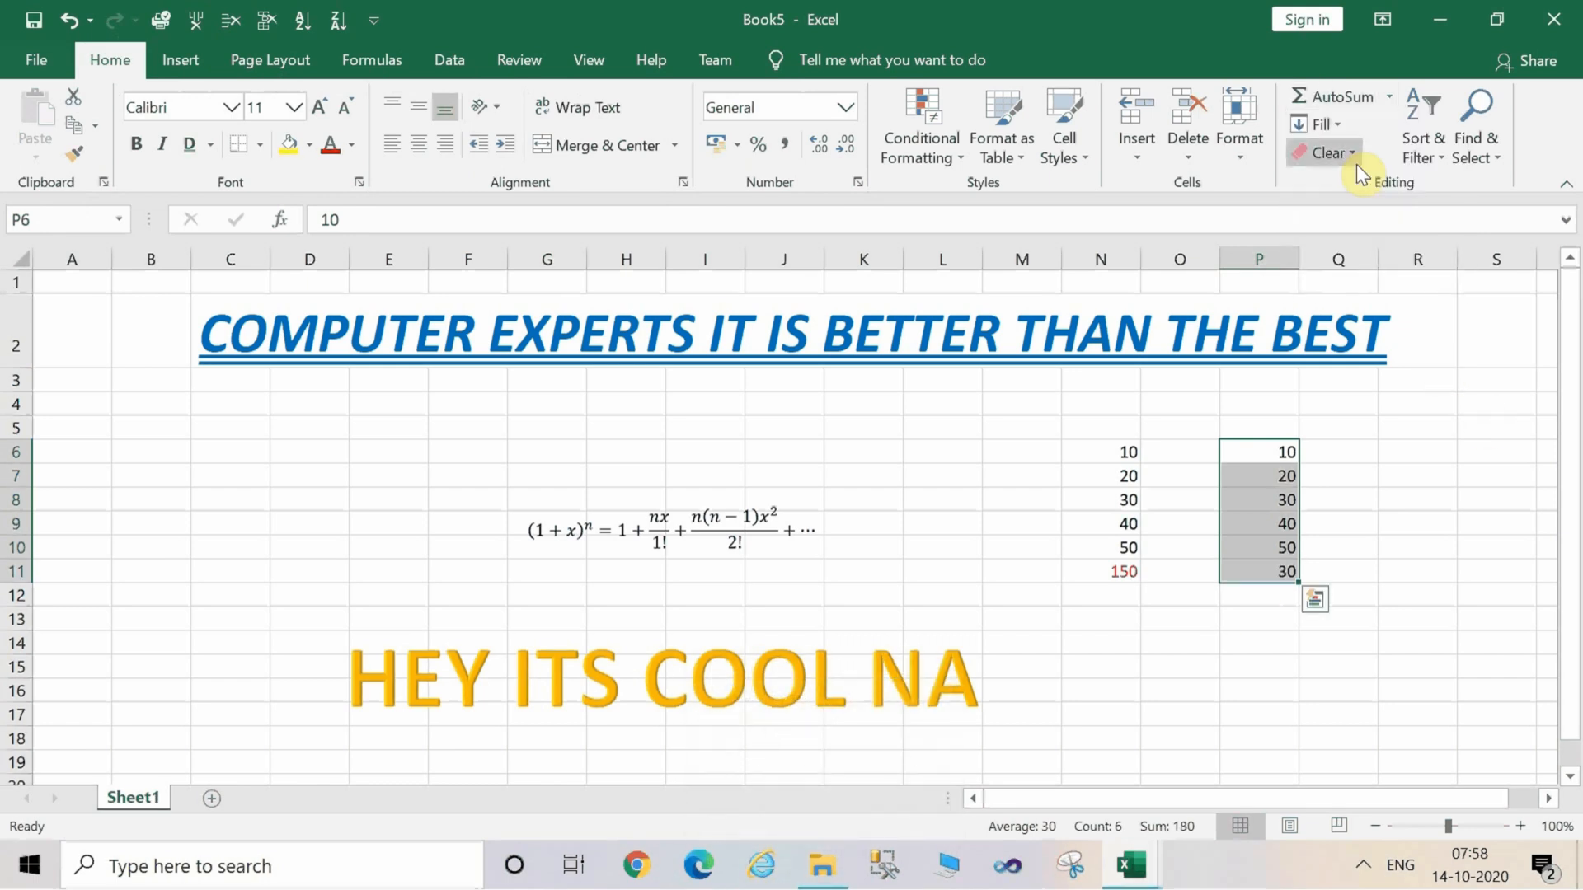
# Change the font colour of the average in cell P11 to red.
pyautogui.click(1263, 568)
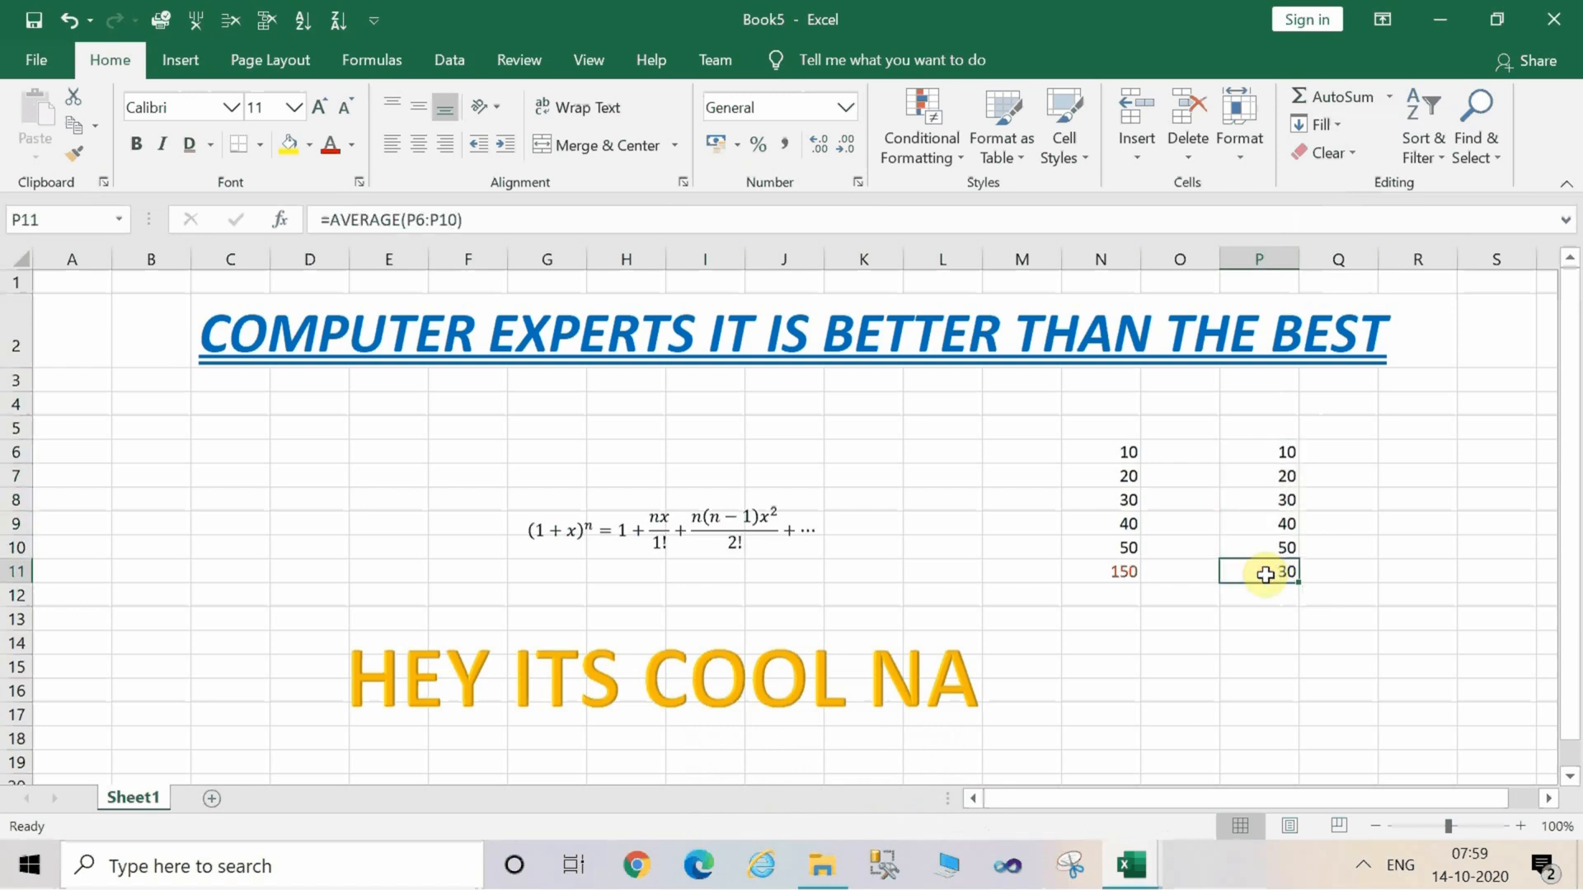
pyautogui.click(328, 146)
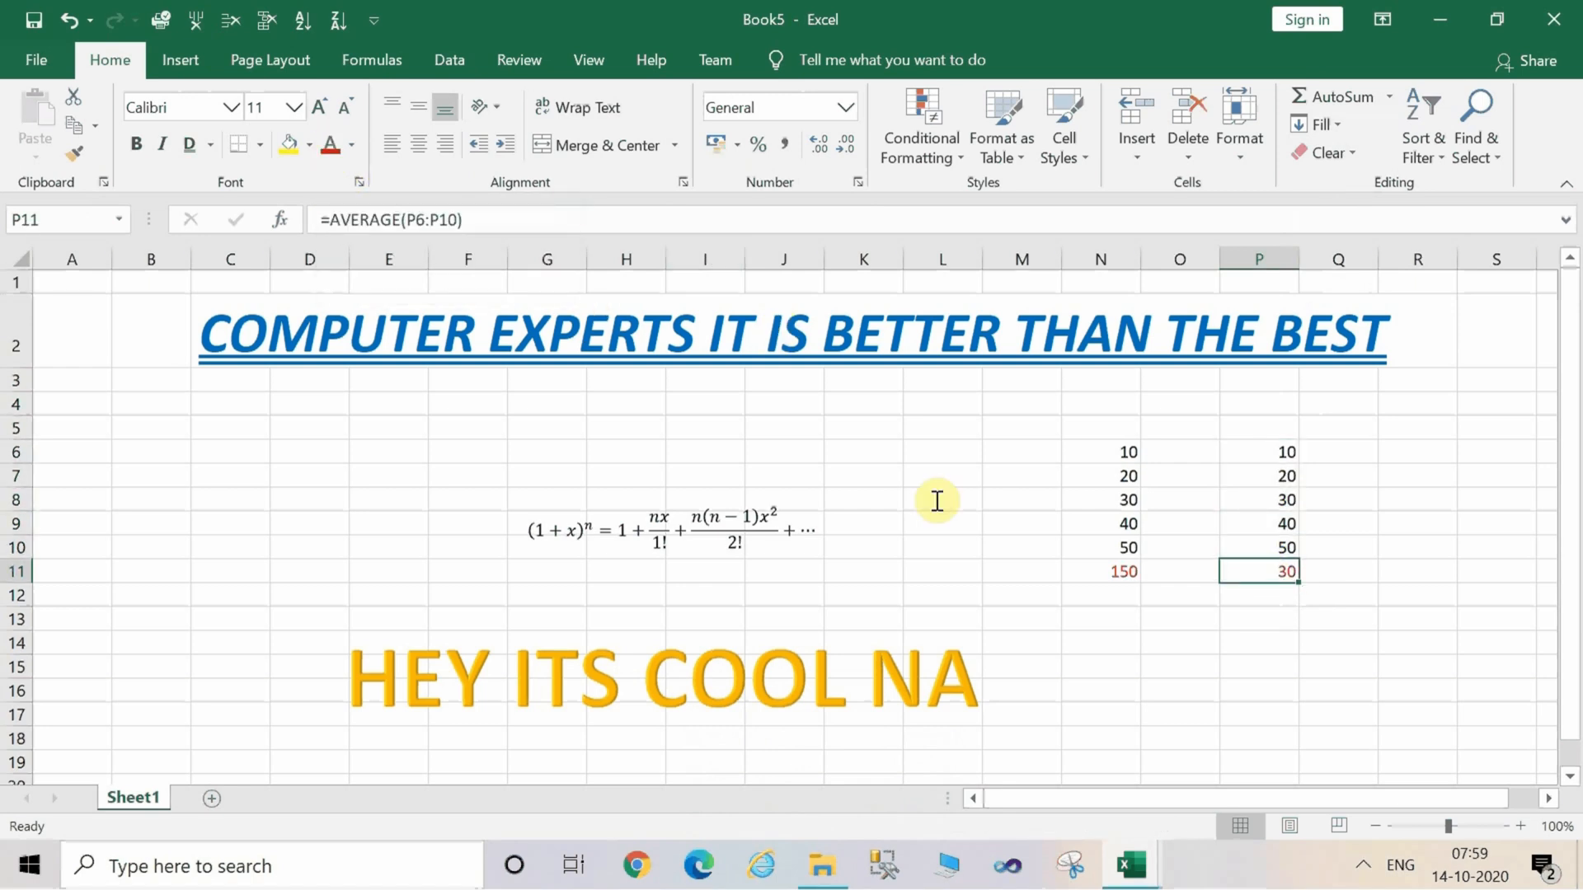
pyautogui.click(1110, 686)
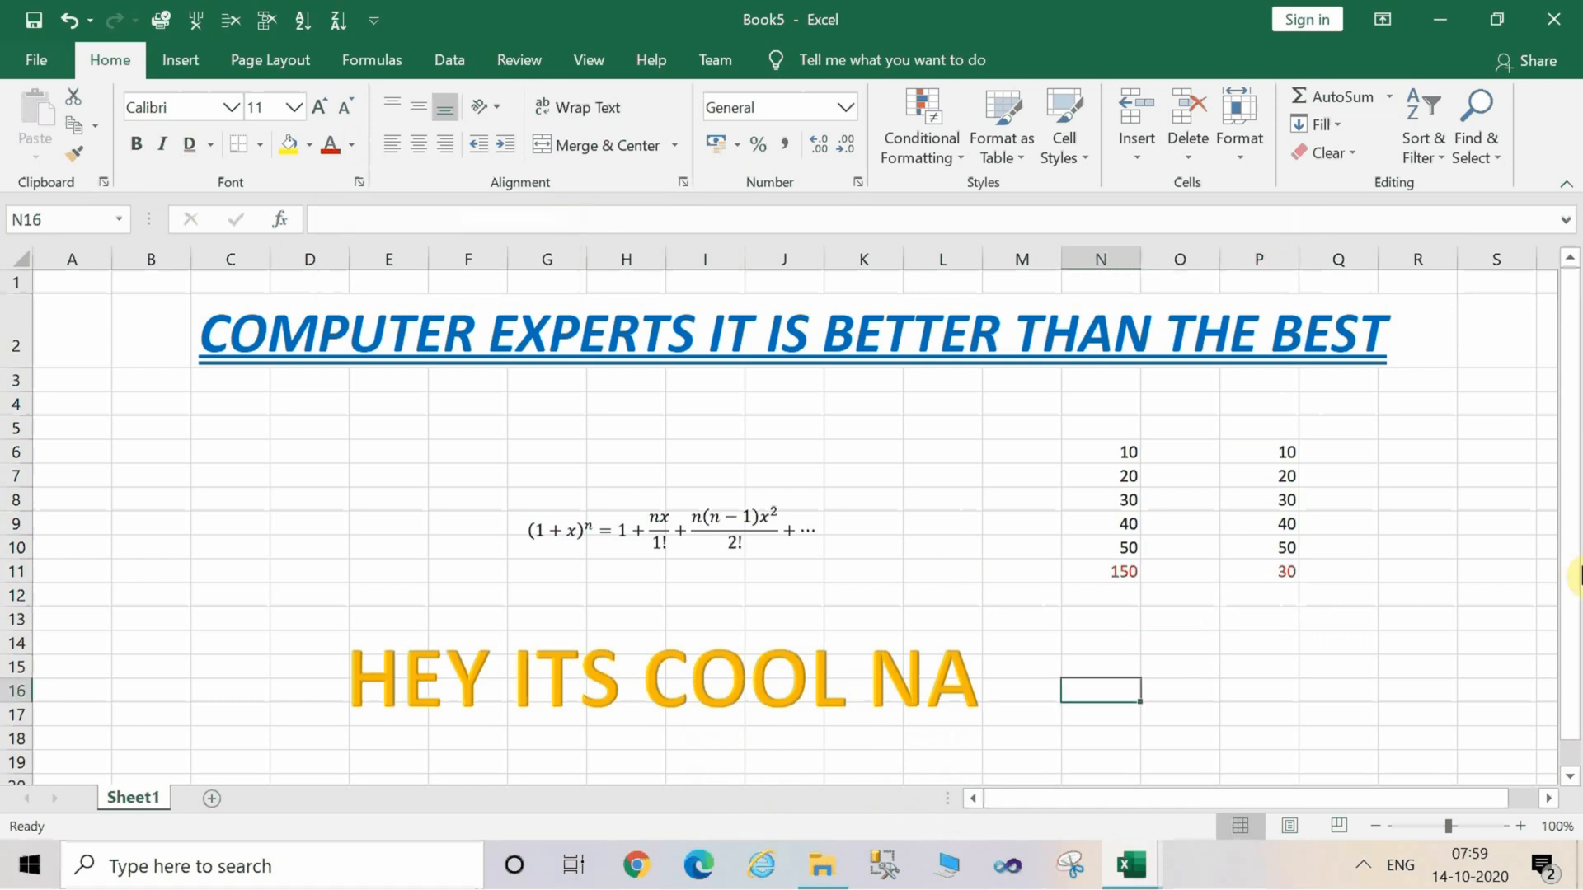
# Minimize the Book5 window and close the empty Book4 workbook.
pyautogui.click(1448, 17)
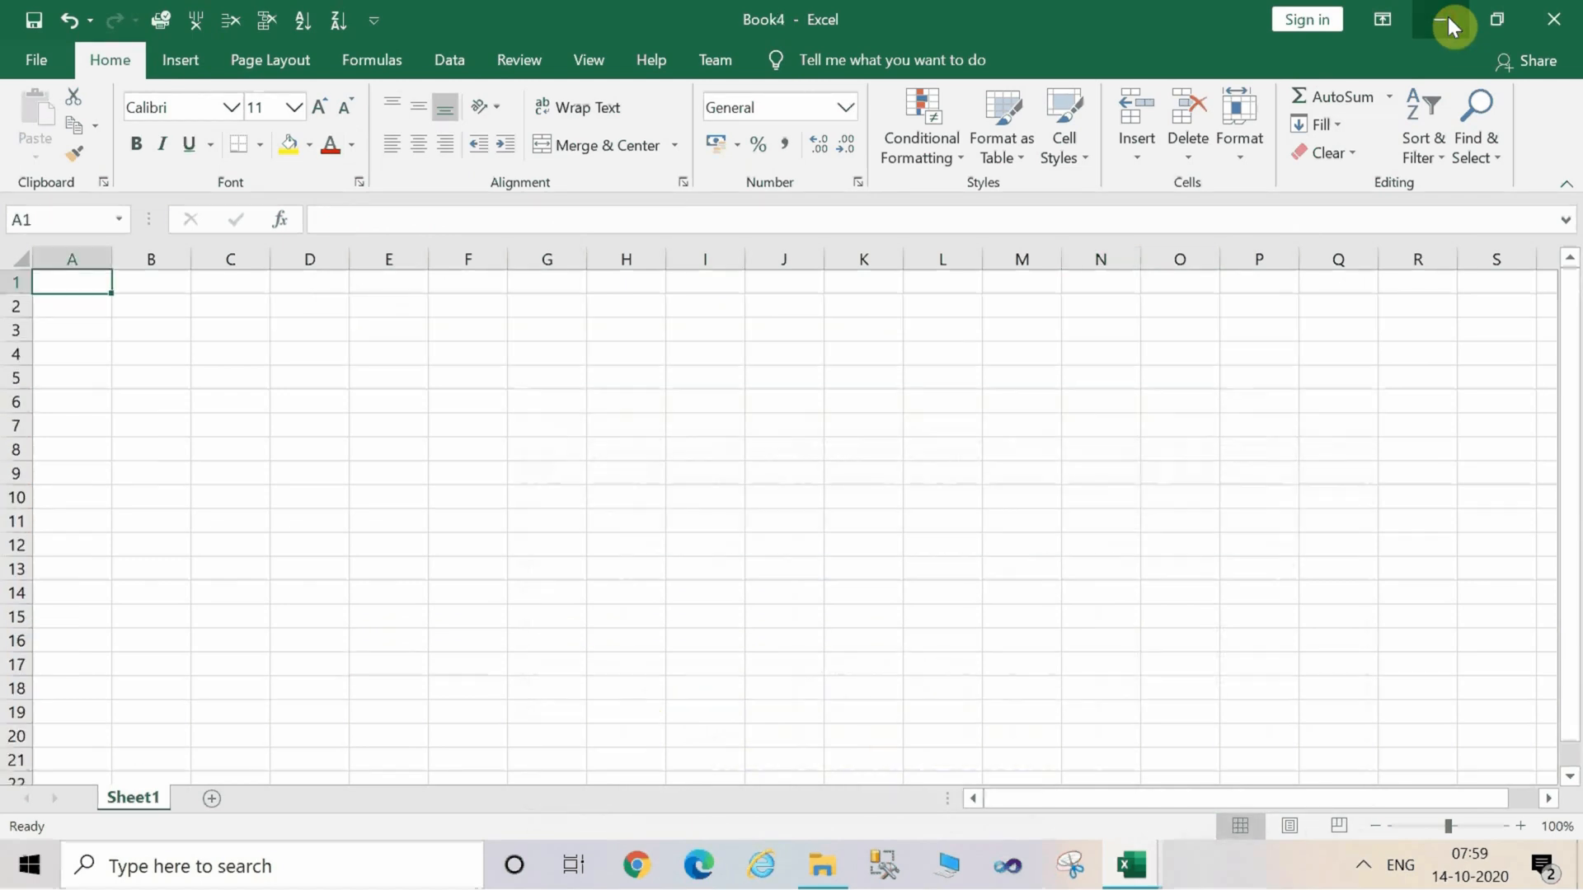
pyautogui.click(1553, 18)
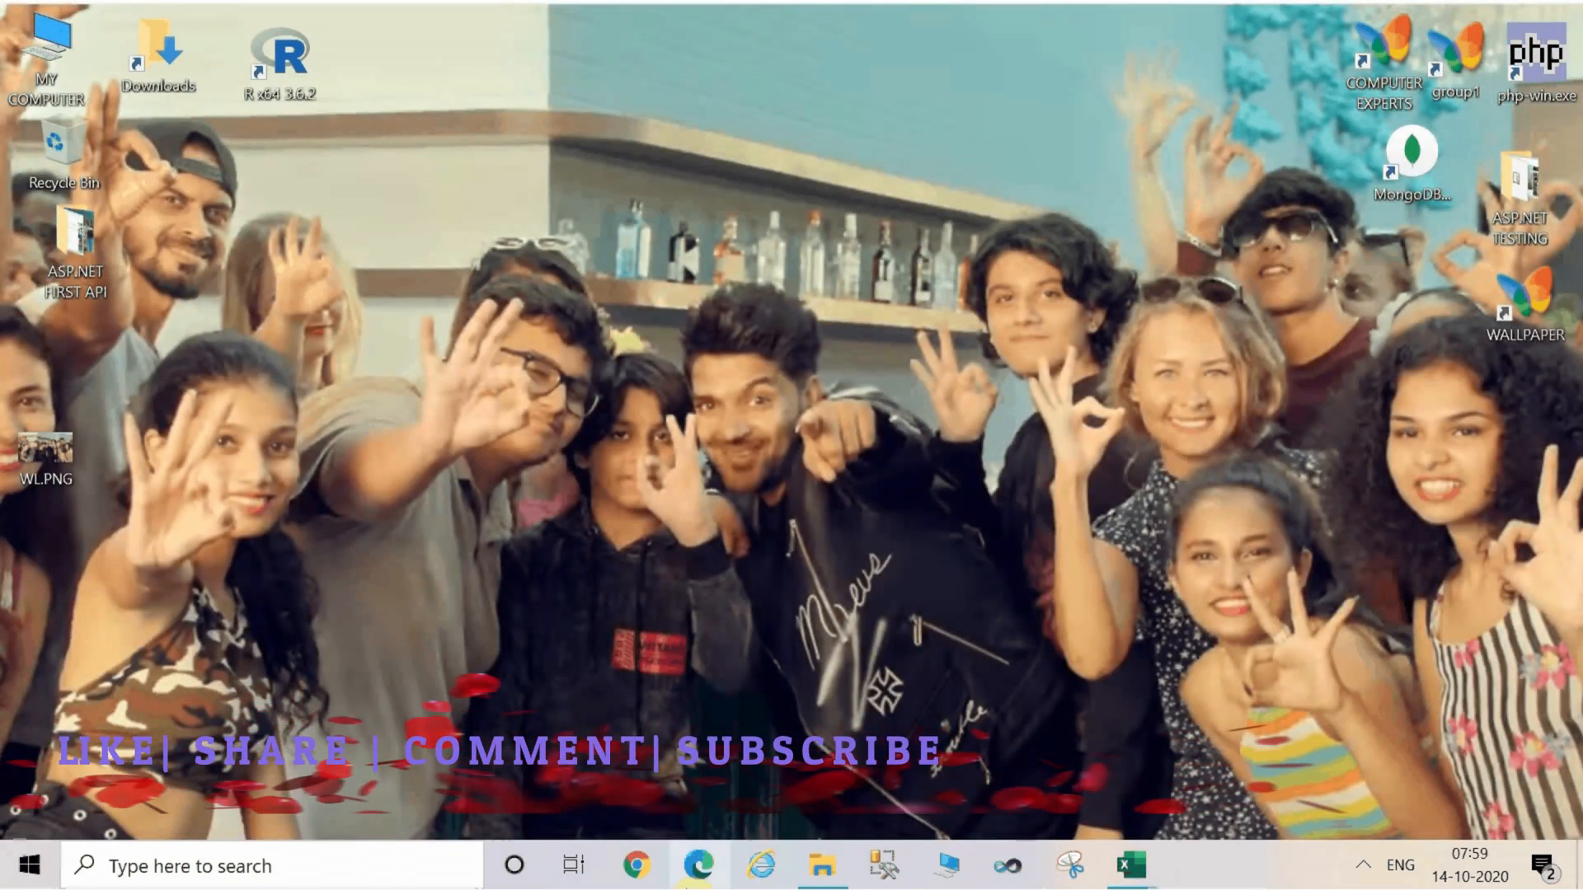